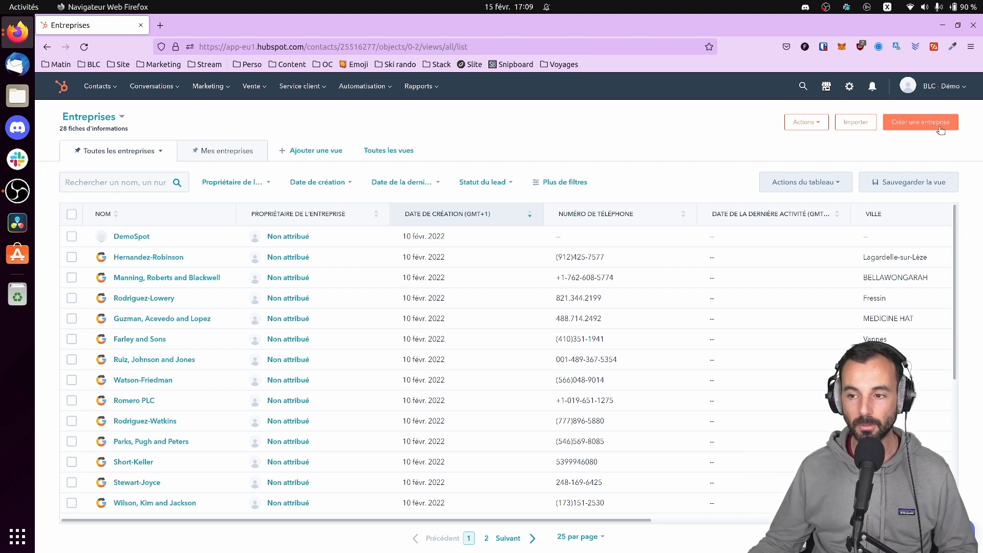
Create a new company for qonto.com and review its auto-filled details: Paris, 50 employees, 75009
click(922, 125)
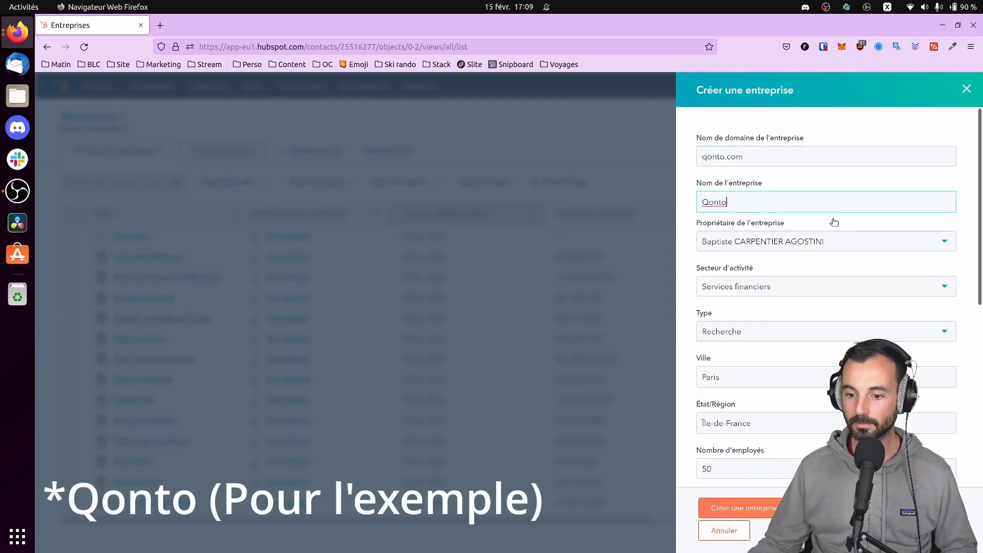
scroll(829, 300, down, 3)
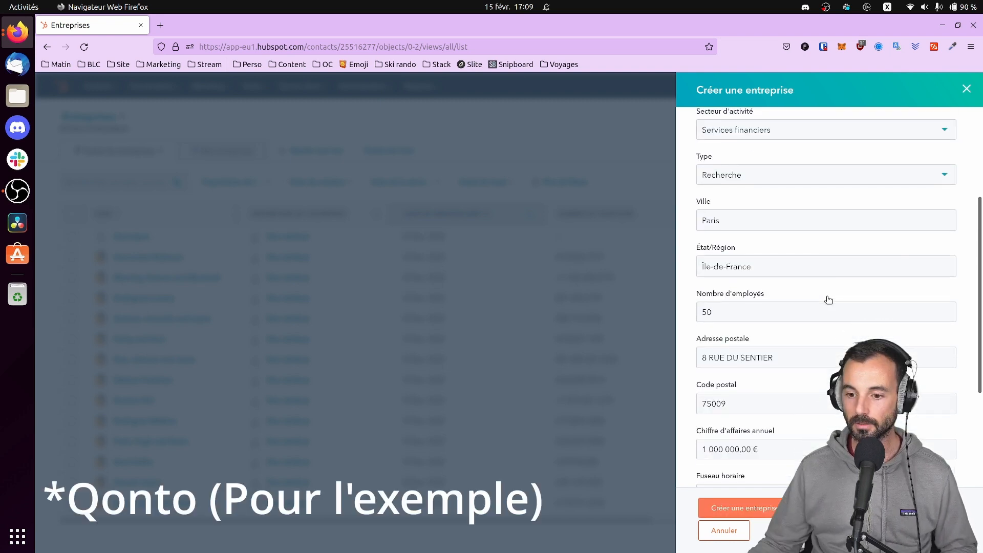
scroll(819, 299, down, 2)
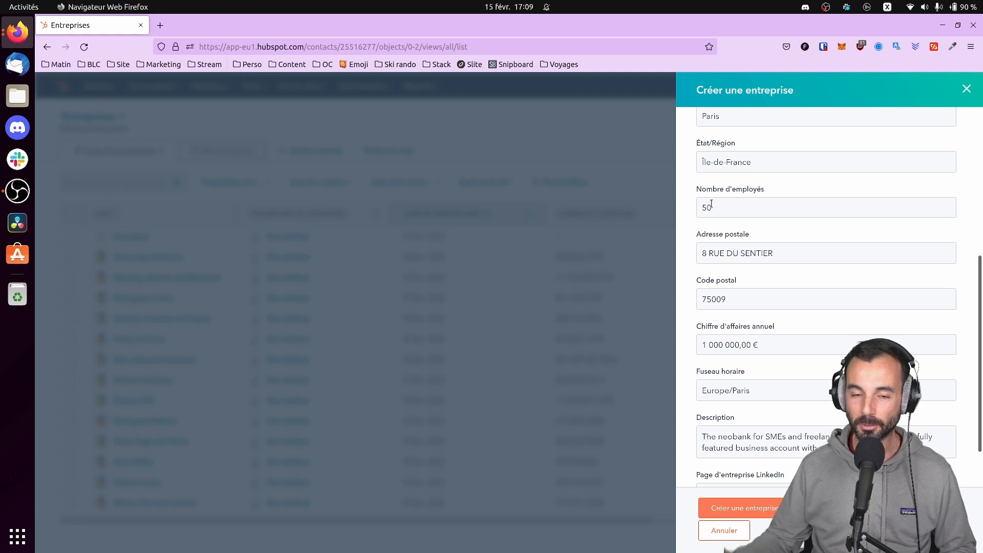
scroll(741, 237, up, 5)
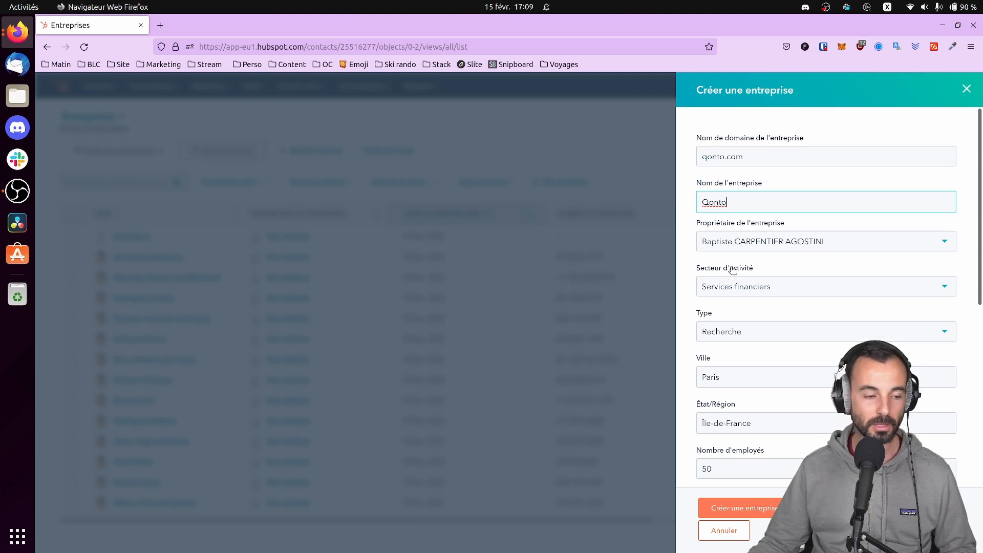
scroll(789, 246, down, 2)
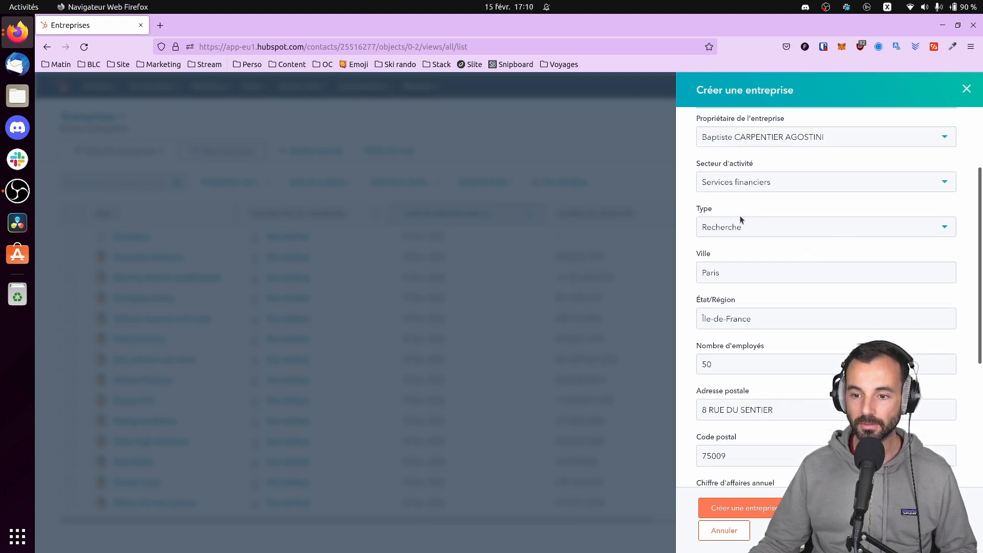
scroll(737, 215, down, 3)
scroll(726, 243, down, 1)
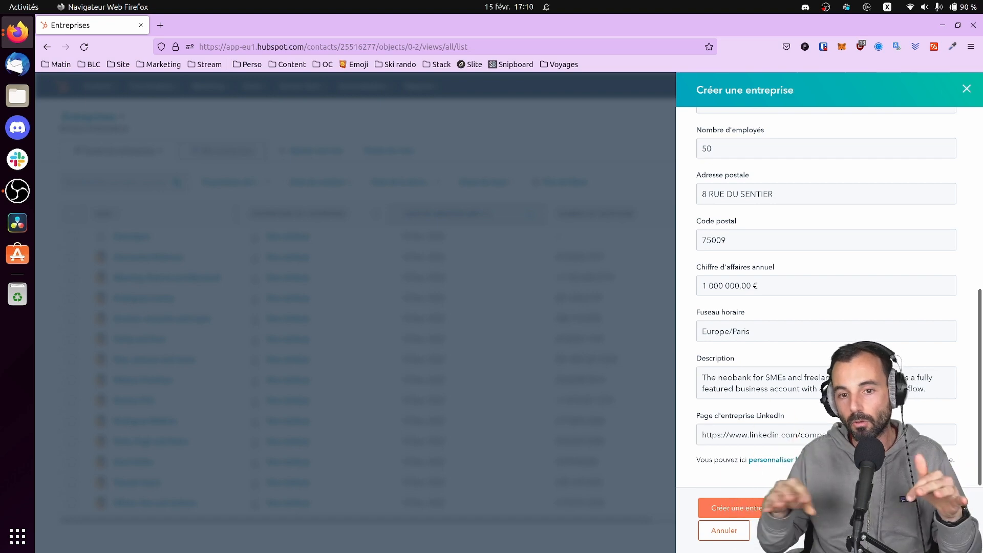
scroll(797, 444, up, 6)
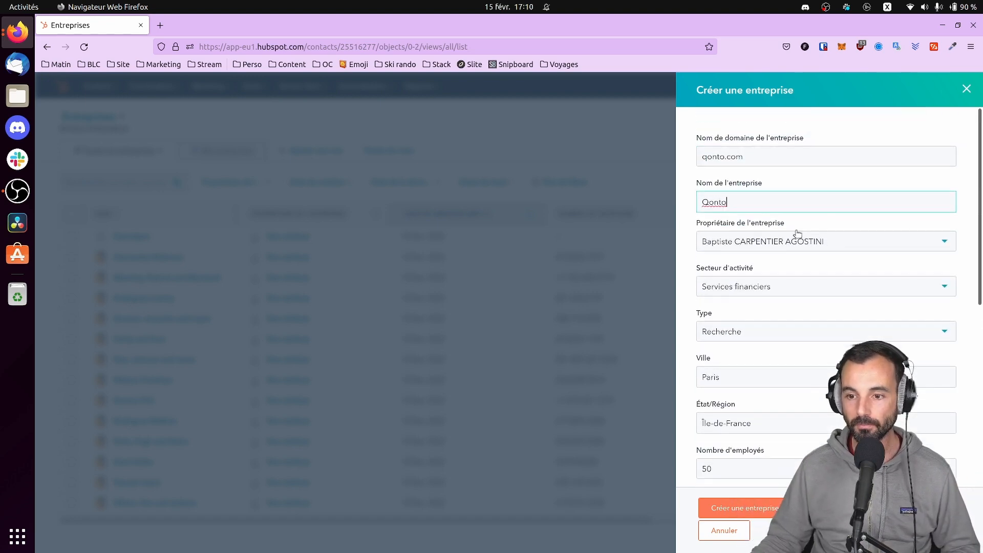
scroll(734, 265, down, 3)
scroll(730, 266, down, 3)
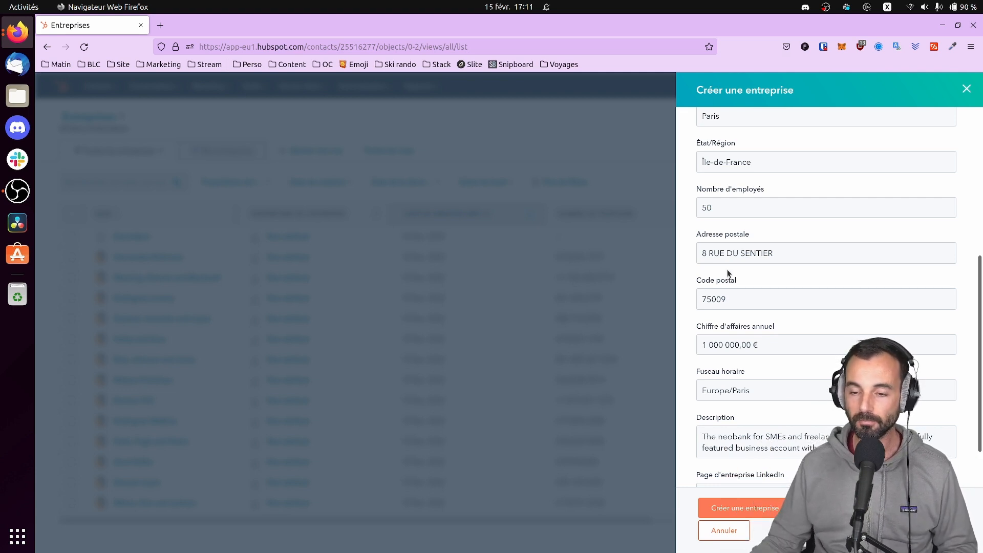
Discard the company form and go to the Comptes cibles page listing Farley and Sons
click(967, 89)
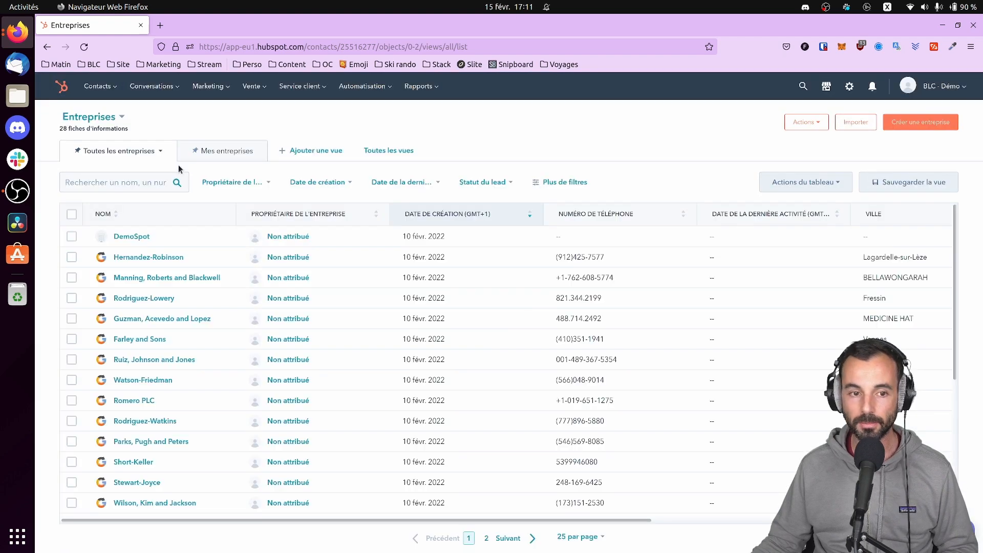
click(100, 86)
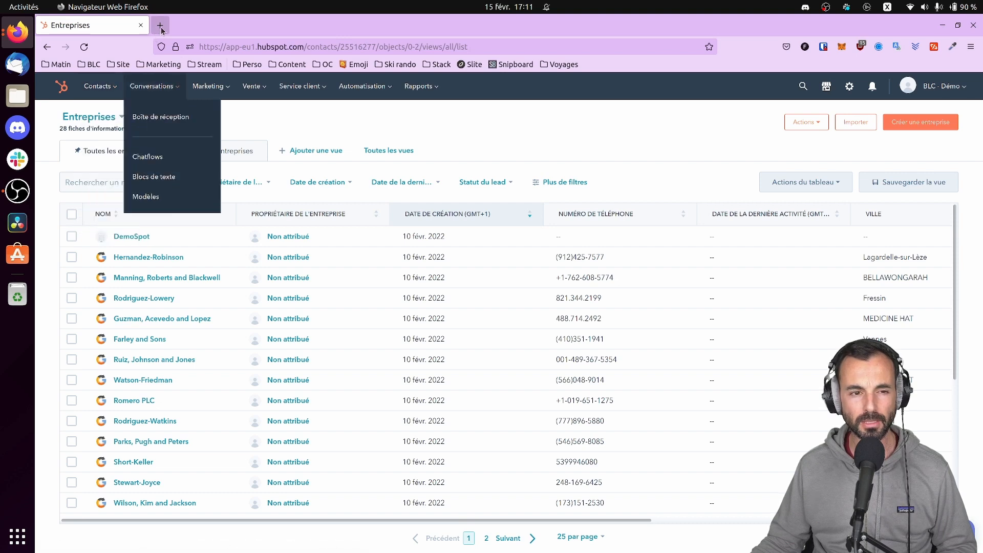
mouse_move(97, 86)
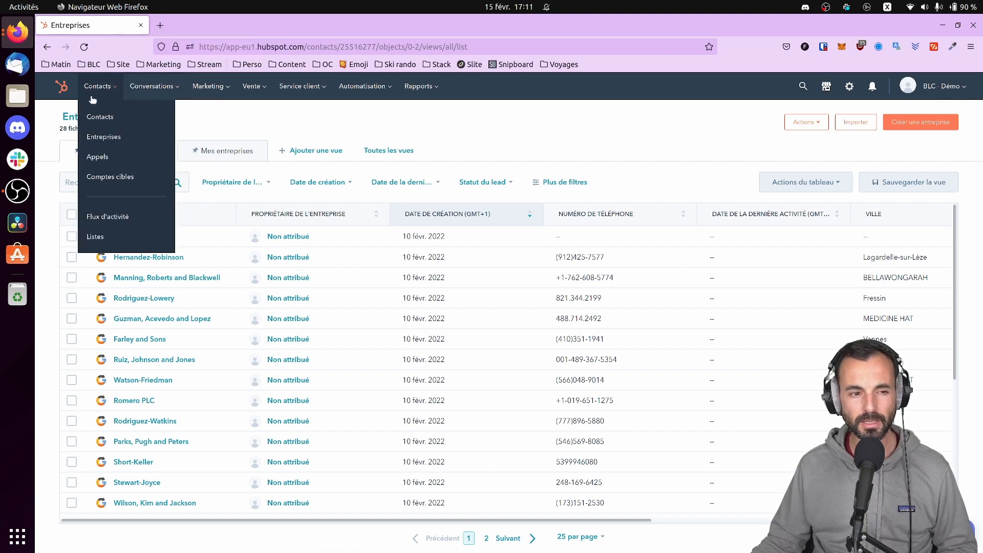
click(104, 177)
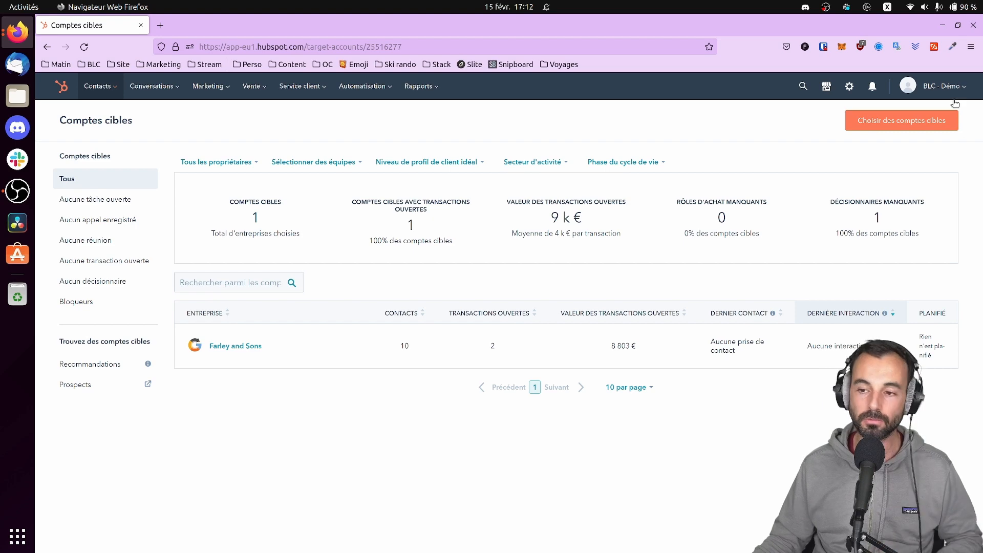
click(891, 122)
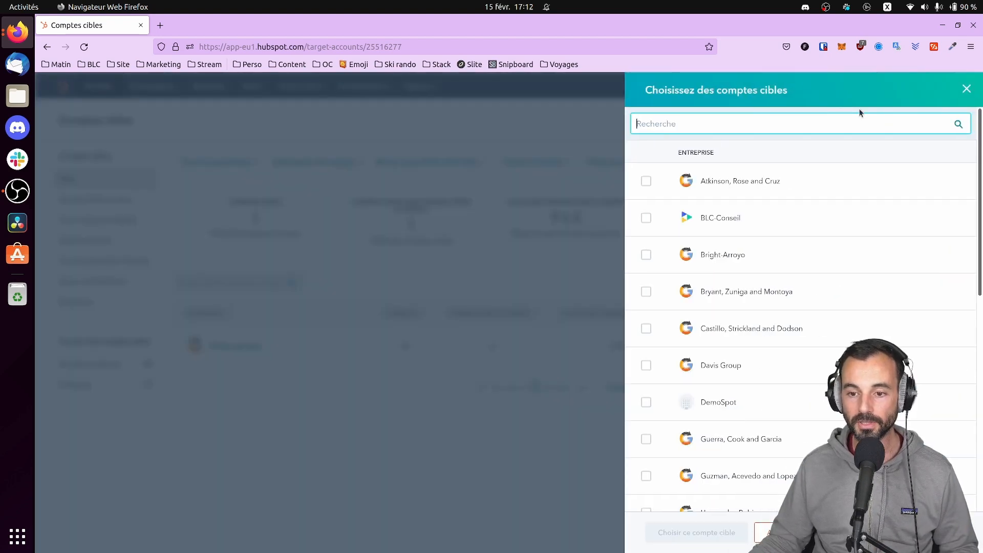
text(pat)
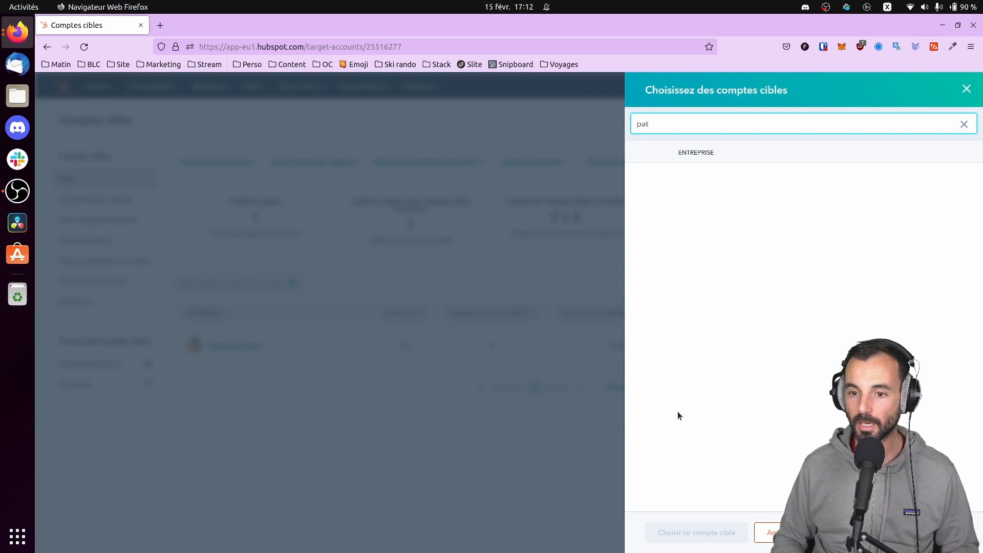
key(BackSpace)
key(BackSpace)
key(BackSpace)
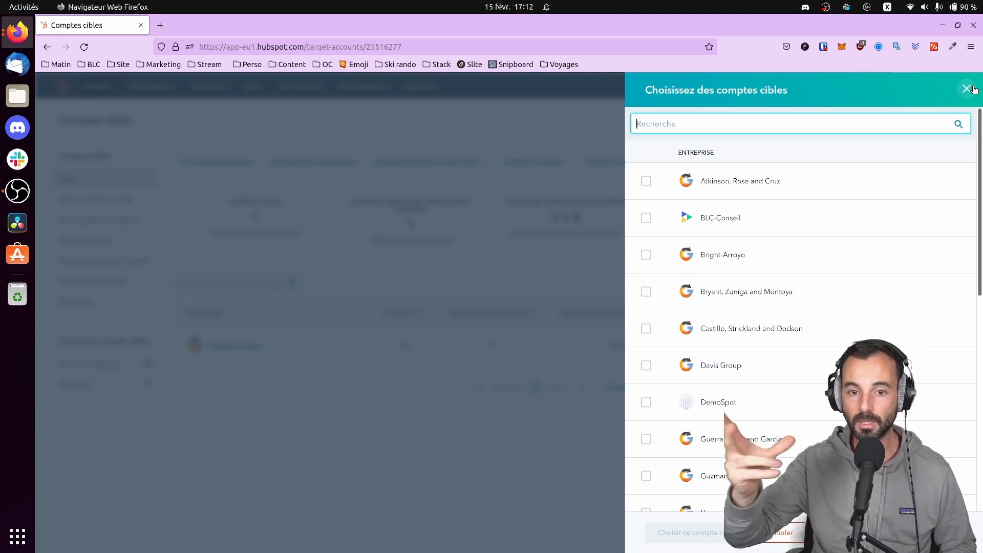
click(968, 89)
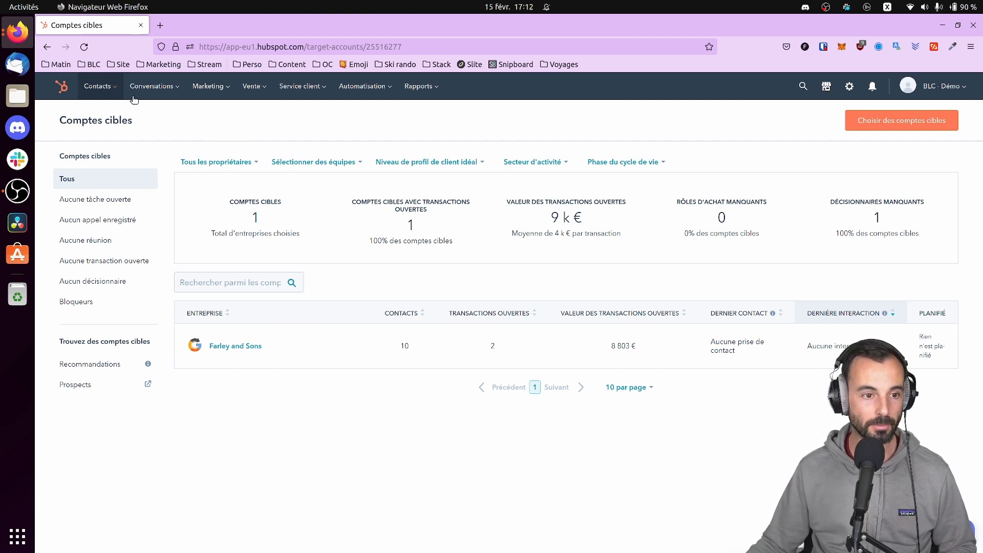
Open the '[Demo] Discovery call' review page from the Appels list
mouse_move(115, 92)
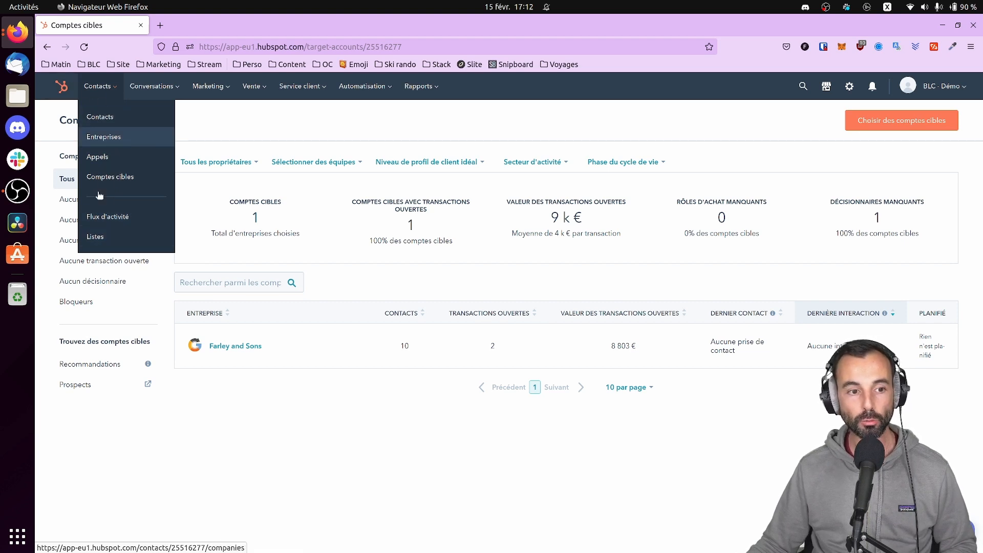
click(98, 157)
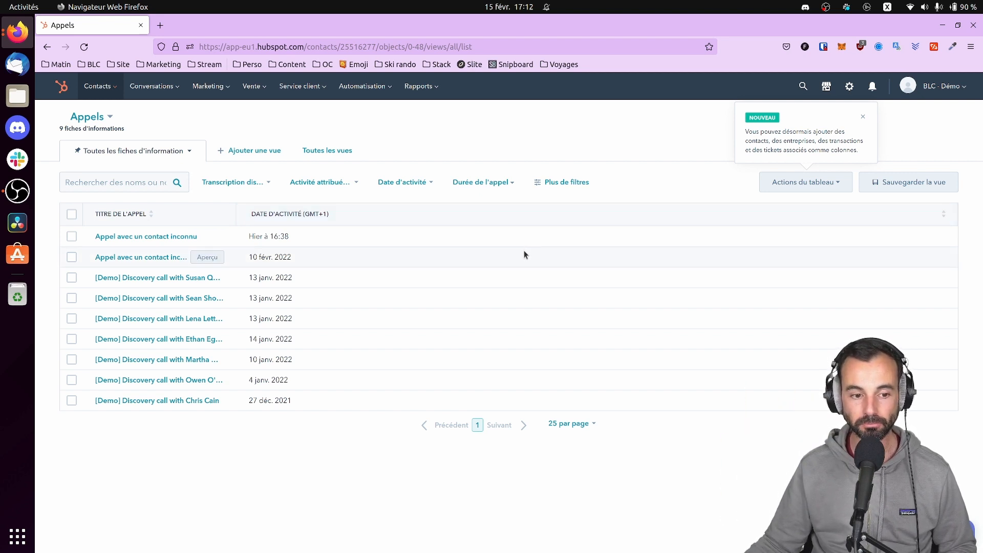
click(146, 279)
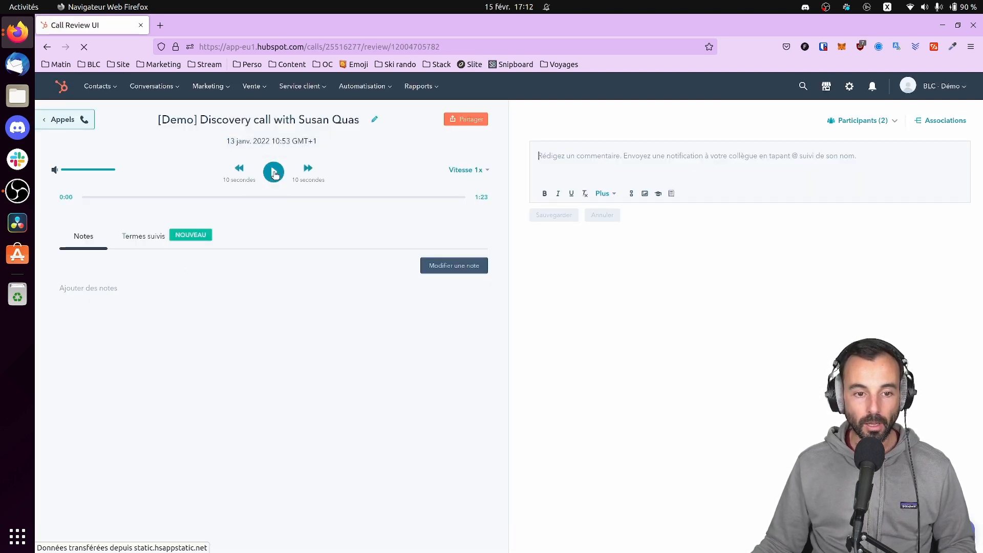
Play and pause the call recording at 0:12, then bring up the tracked-terms creation panel
click(274, 174)
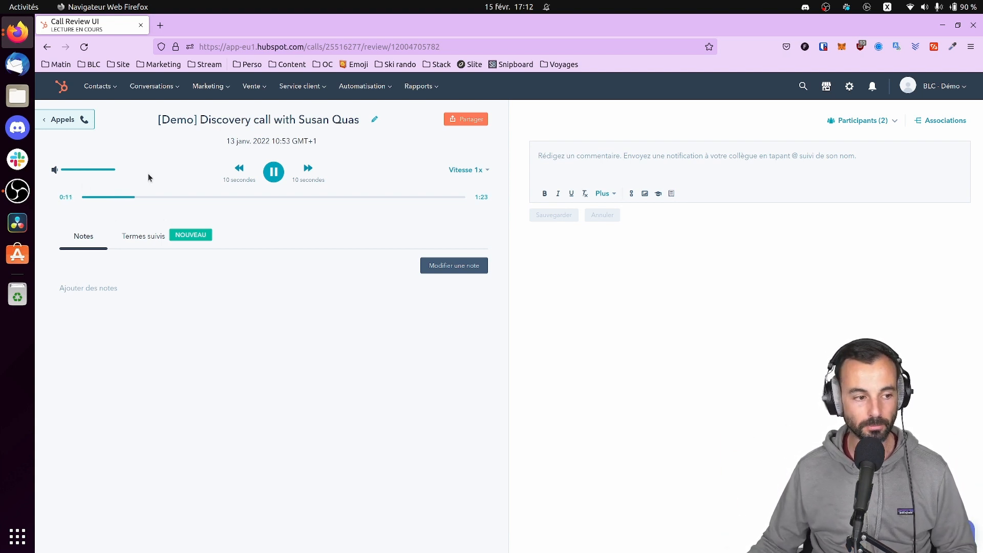
click(275, 179)
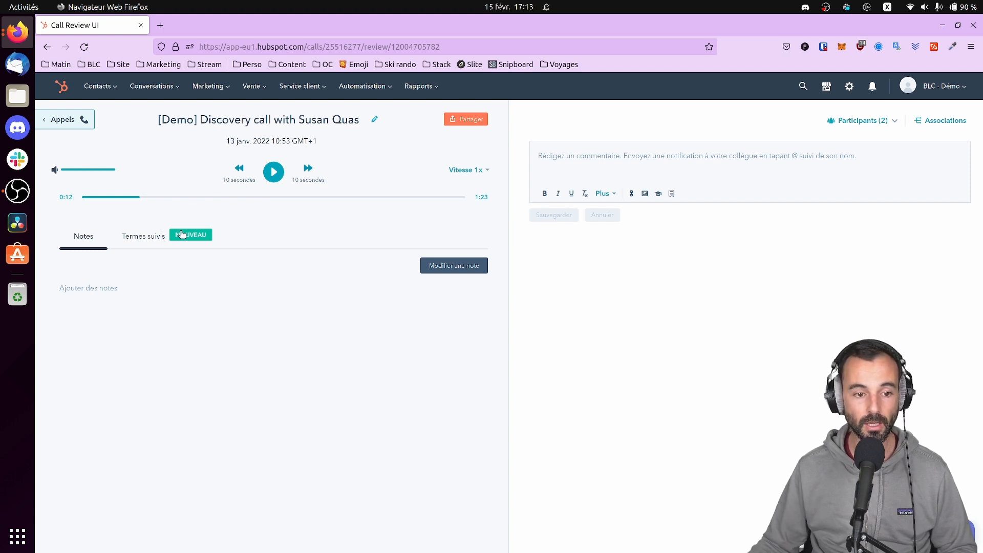
click(459, 266)
click(148, 237)
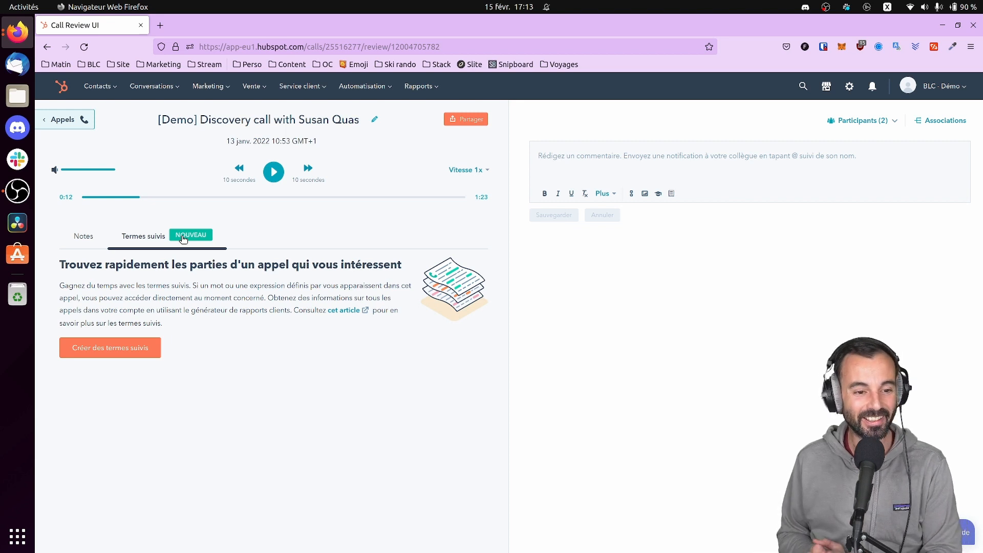
click(123, 348)
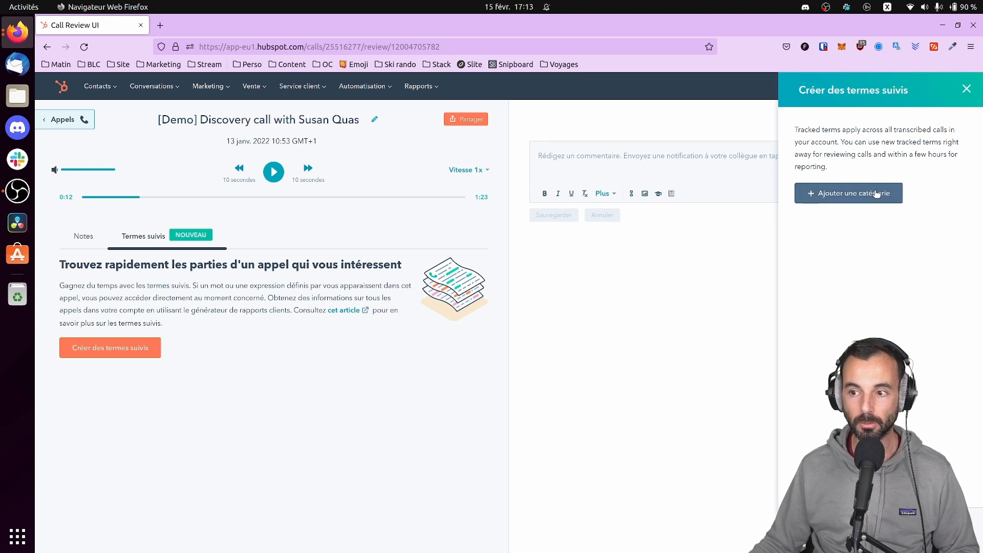
Create and save a tracked-term category named CRM containing the term CRM
click(967, 89)
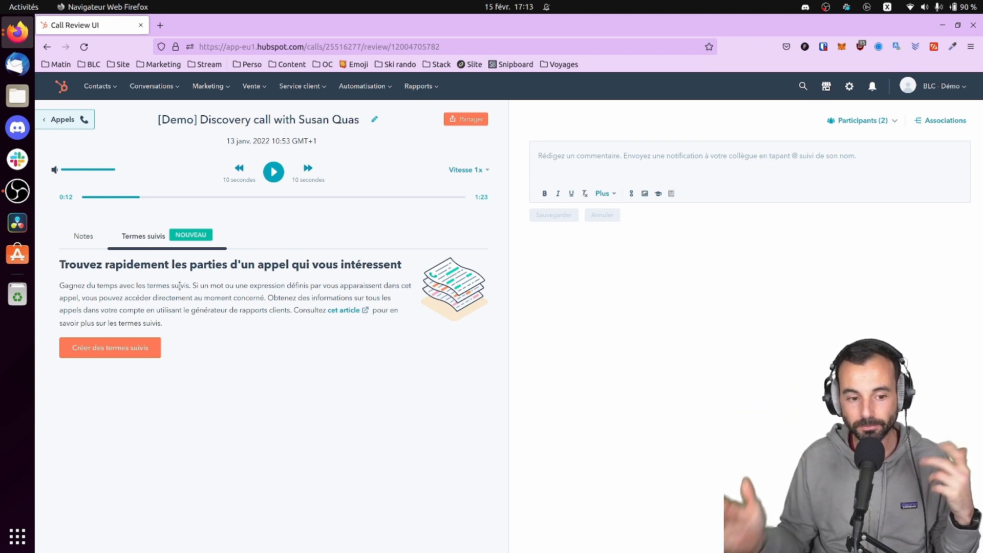
click(111, 348)
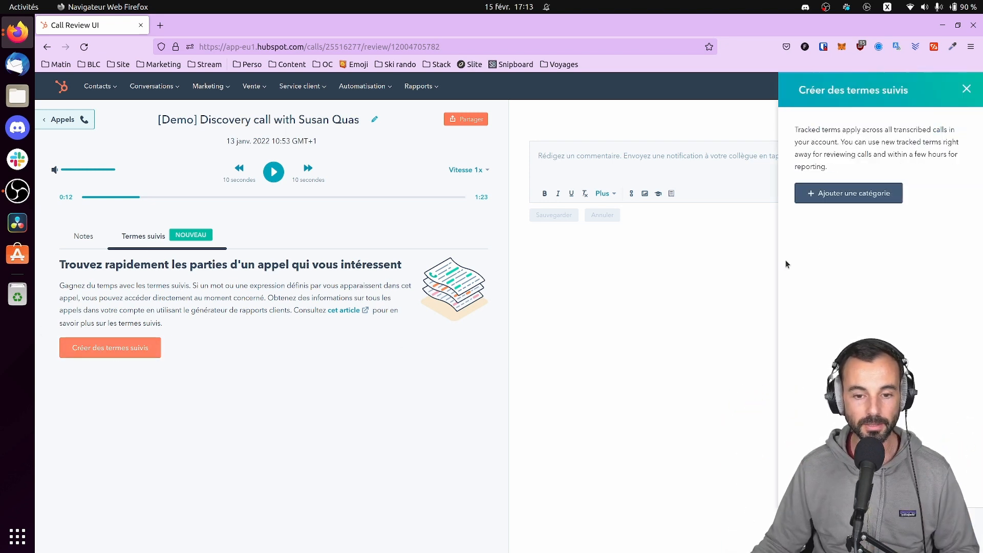
click(849, 193)
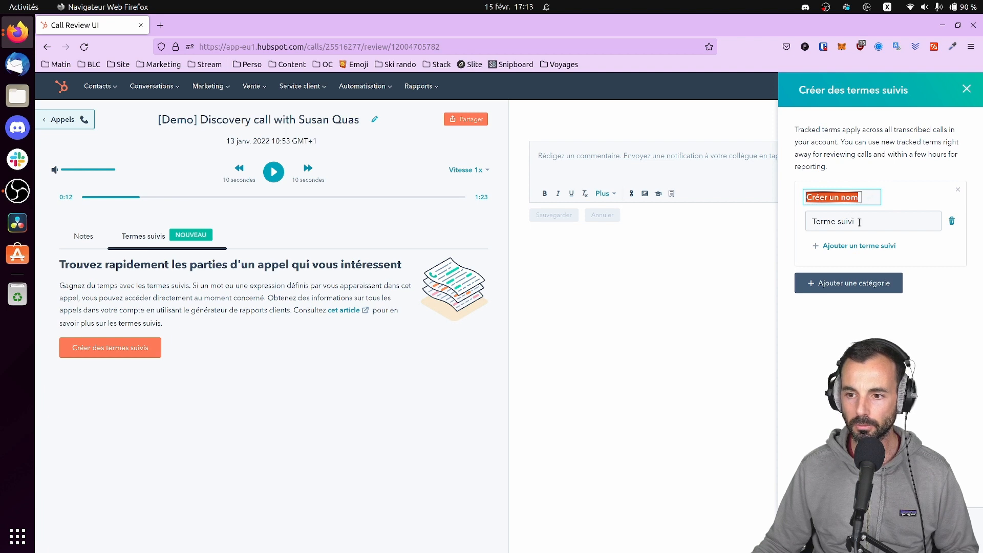
click(840, 220)
text(CRM)
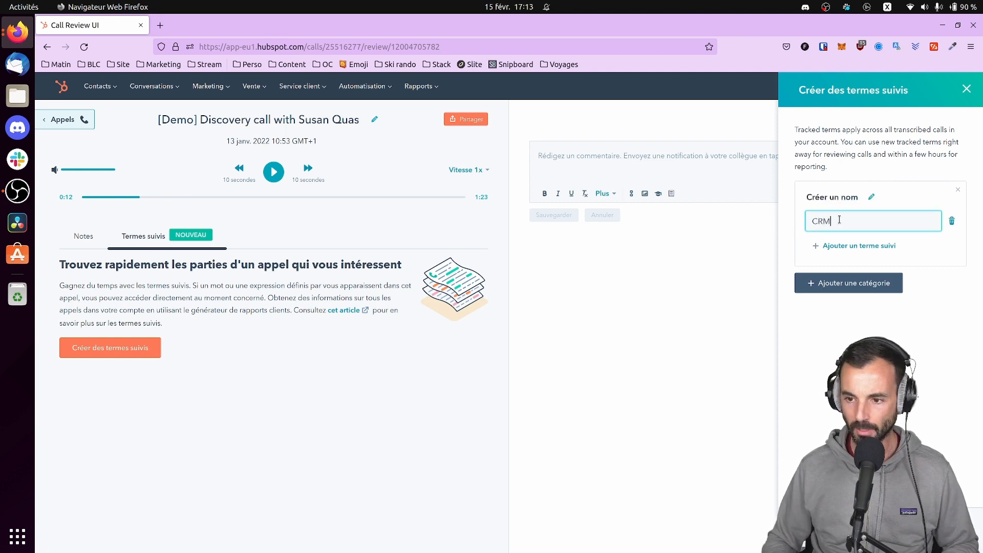
click(872, 198)
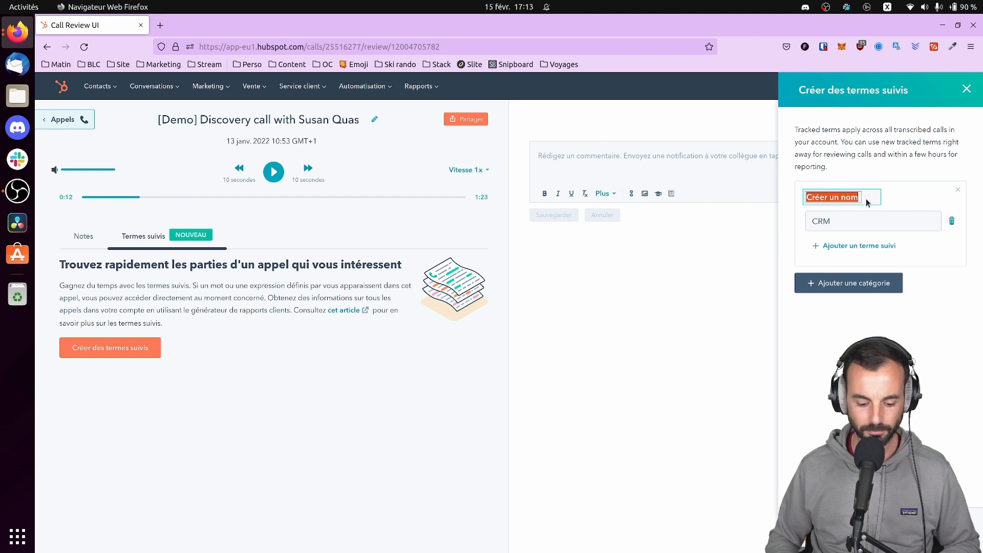
text(CRM)
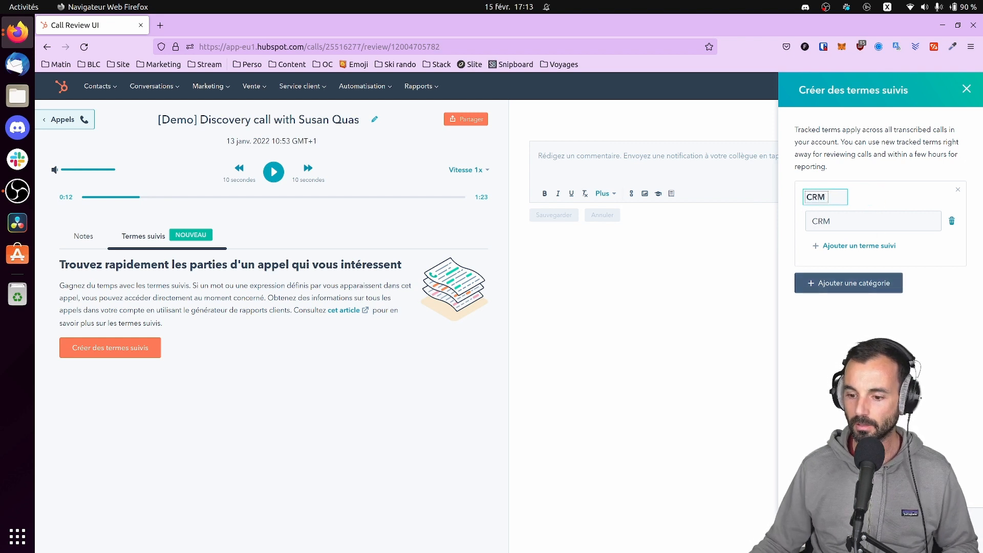
click(823, 530)
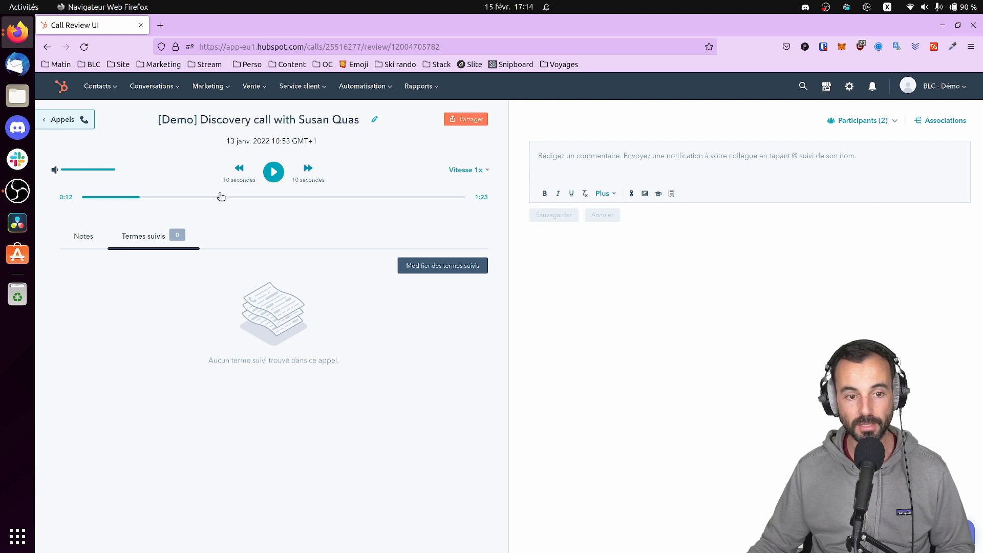
Go to the Conversations inbox showing the sample contact's welcome chat thread
click(98, 86)
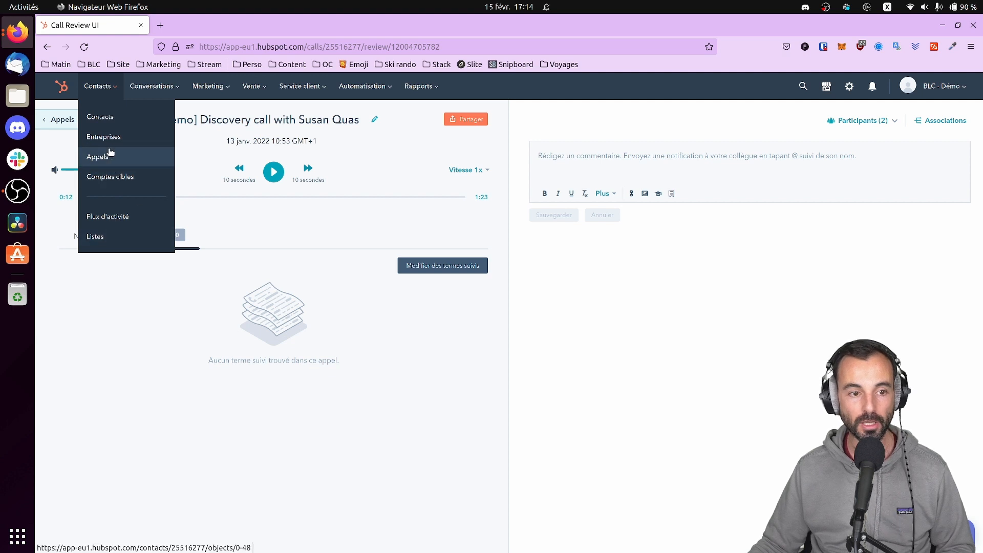
mouse_move(142, 97)
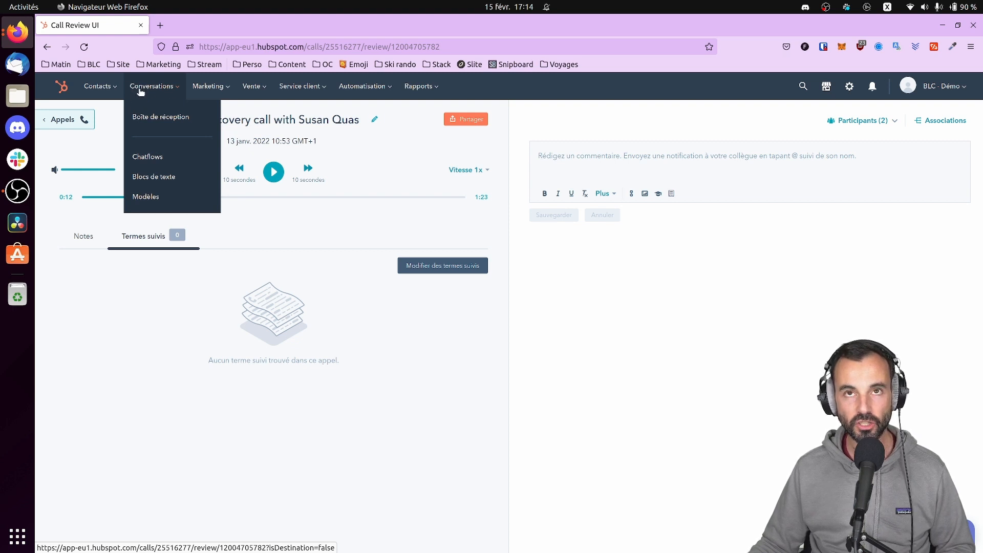
click(154, 122)
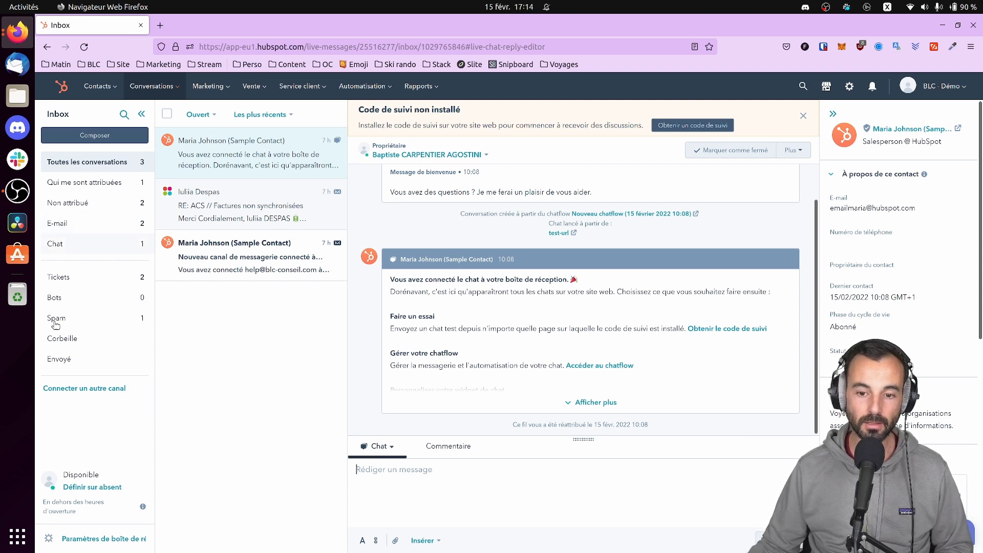
Switch the reply composer to an internal Commentaire visible only to the team
click(444, 445)
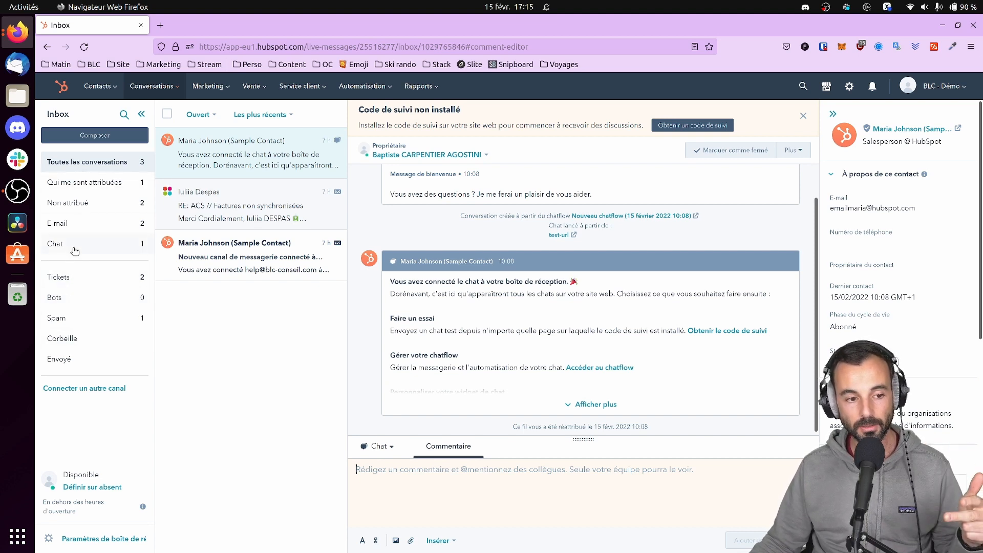
Browse the assigned, unassigned, e-mail and chat inbox views, ending on Tickets
click(100, 185)
click(95, 212)
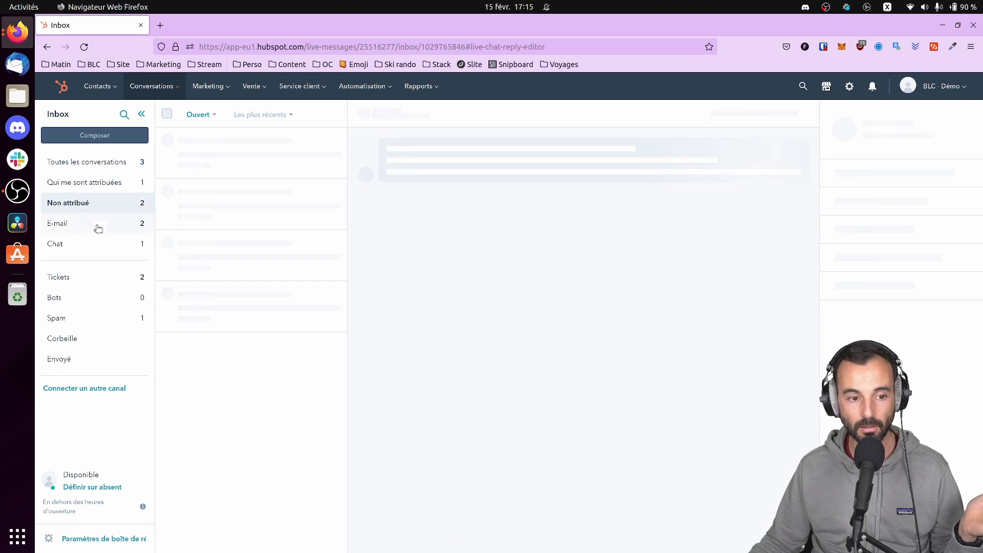
click(97, 225)
click(100, 250)
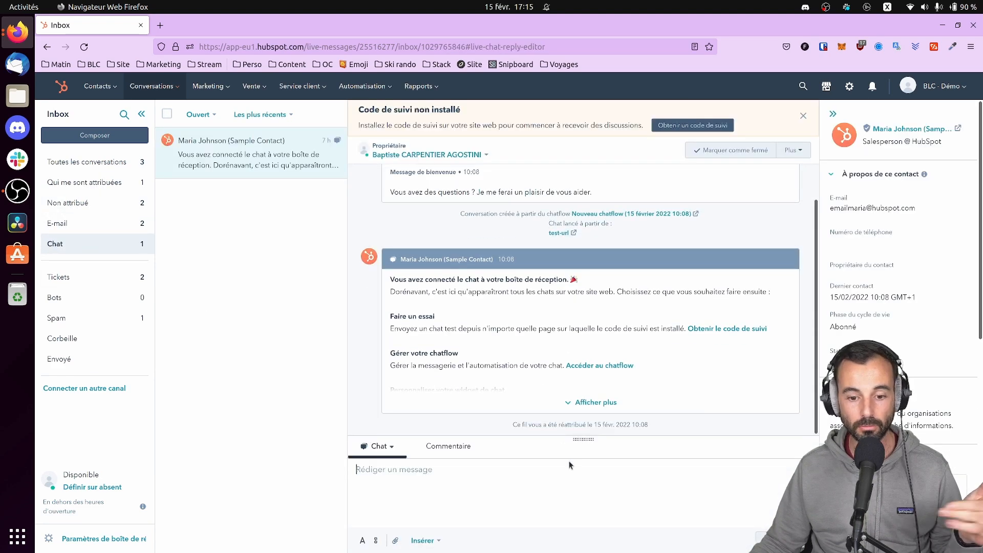
click(84, 278)
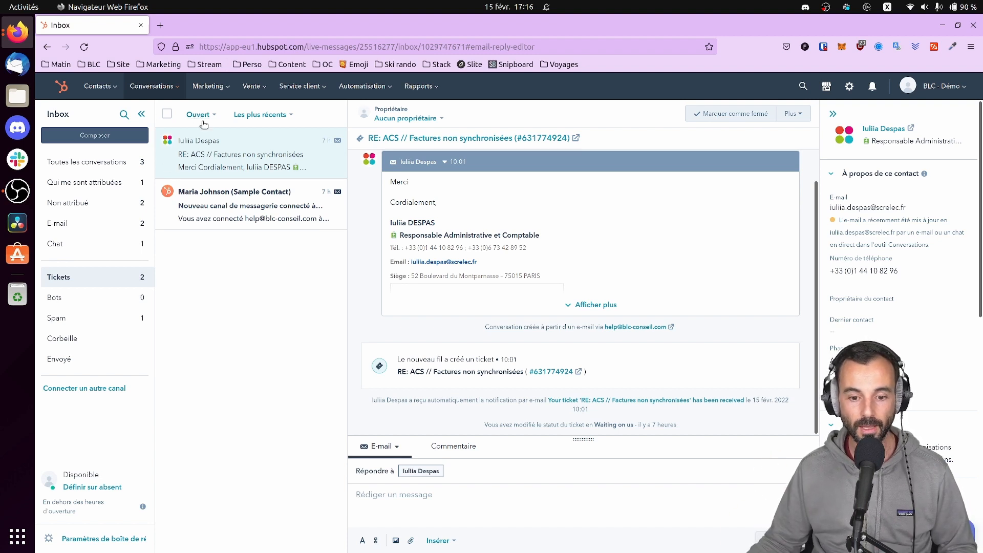
mouse_move(159, 88)
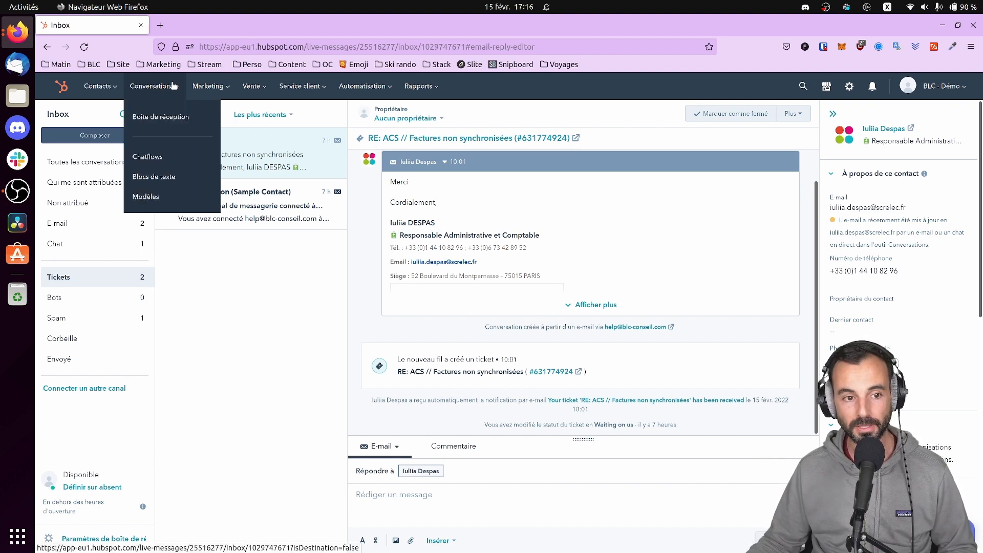
Open the Chatflows list alongside the help panel
click(147, 162)
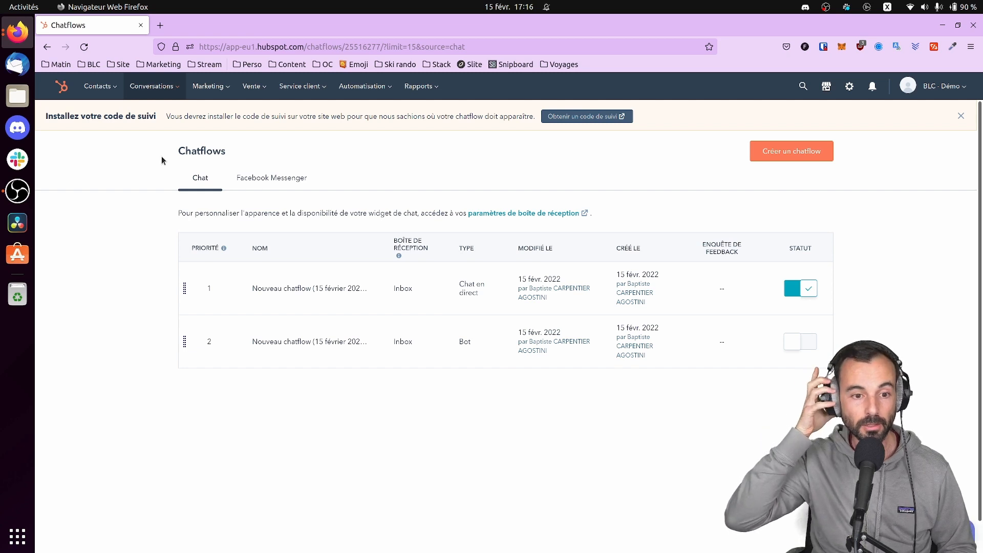
click(974, 530)
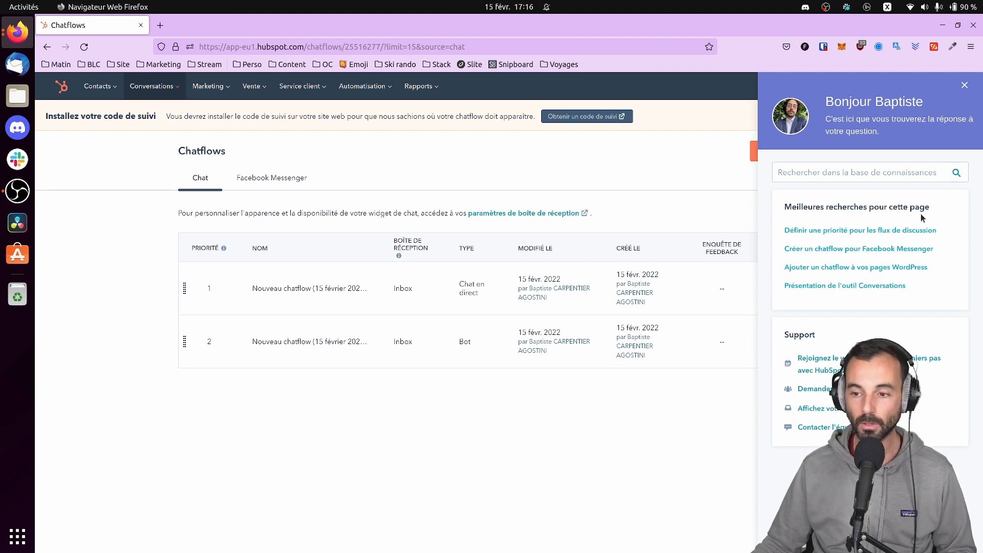
click(965, 86)
Start a new Site web chatflow and browse its starting templates, then open a new browser tab
click(789, 148)
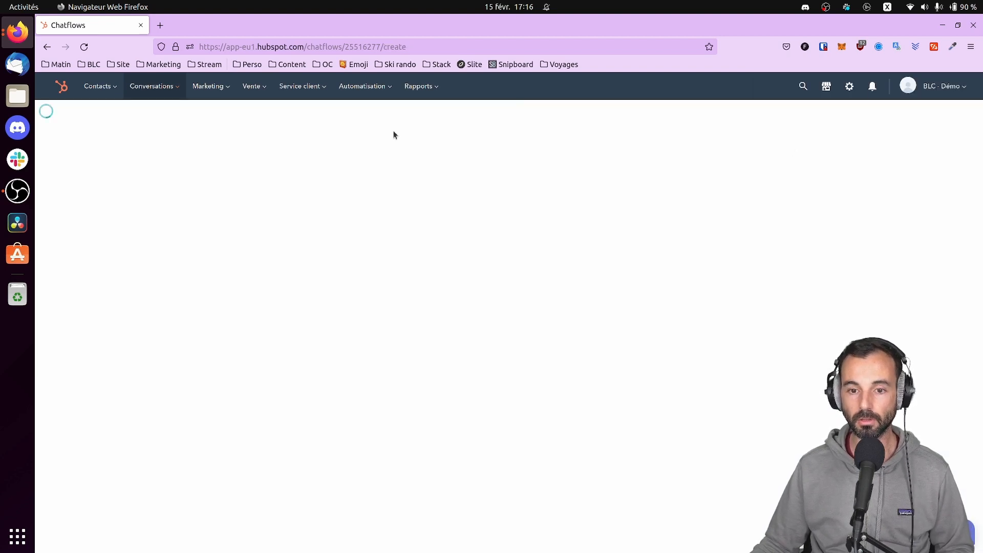
click(492, 200)
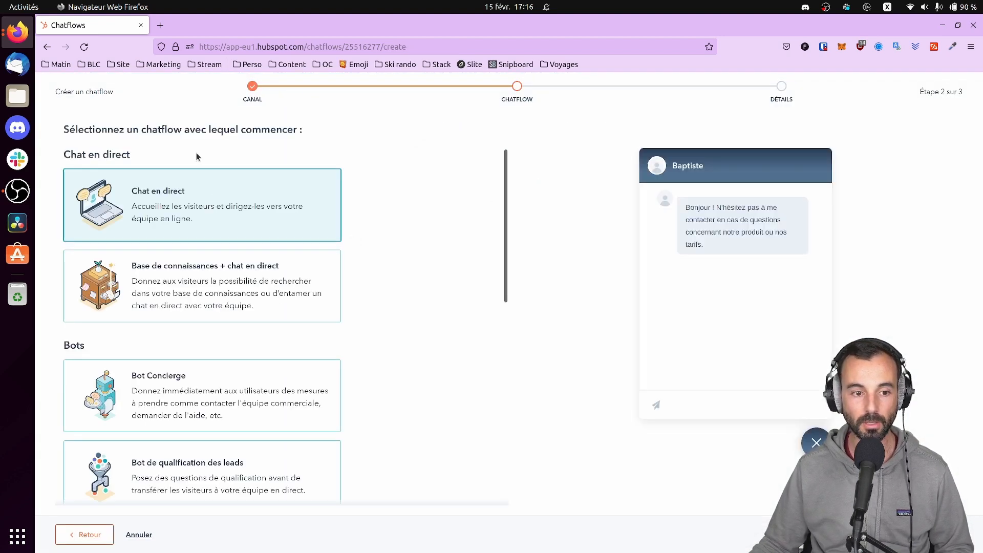
scroll(160, 334, down, 8)
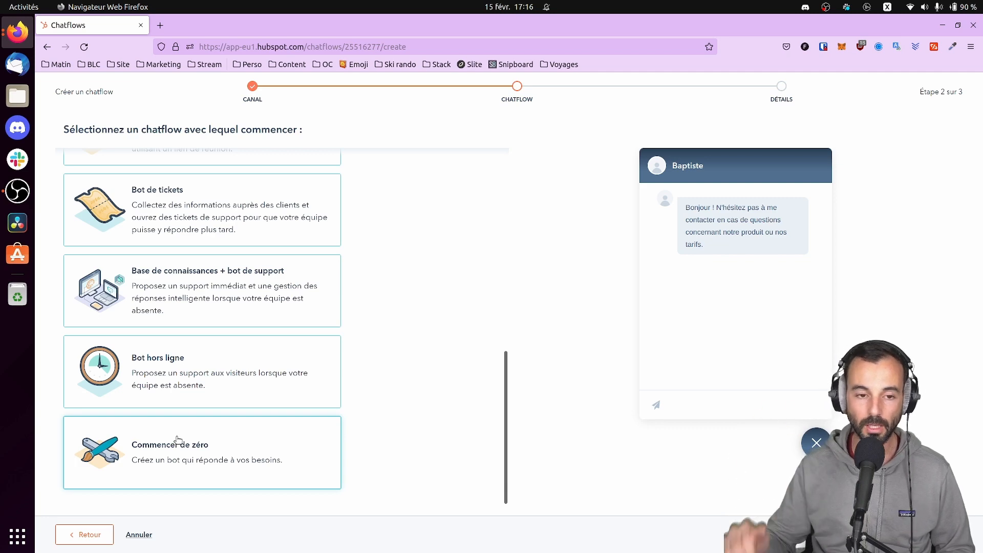
scroll(164, 439, up, 4)
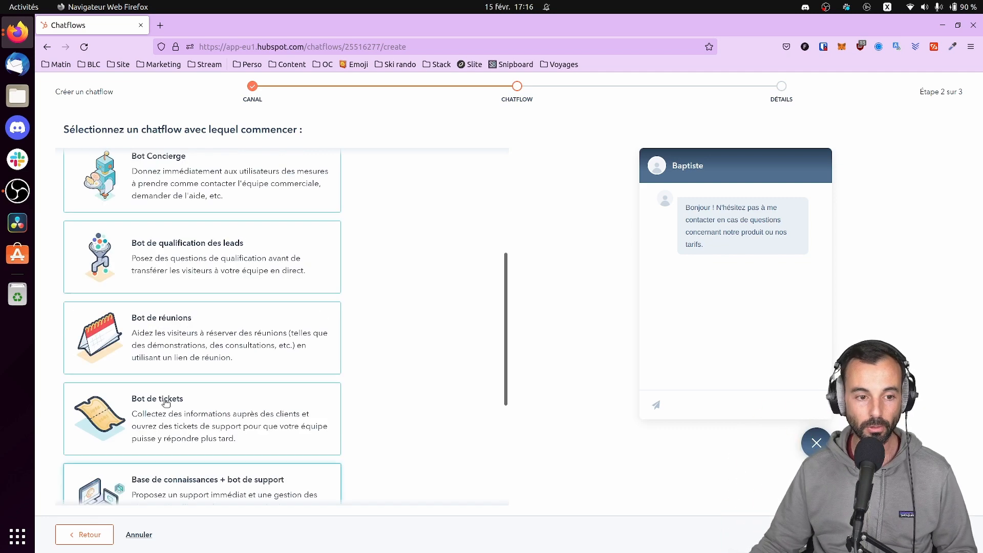
scroll(177, 287, up, 5)
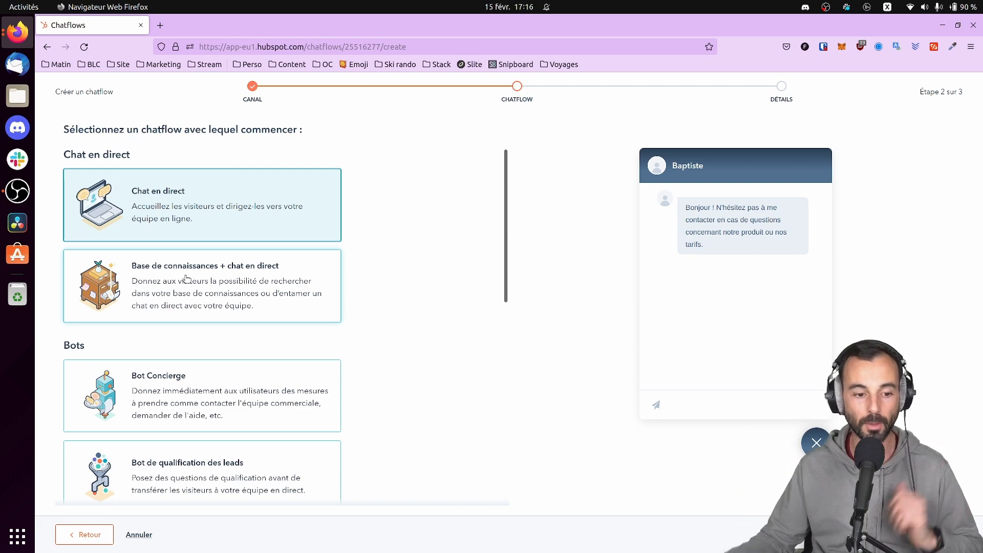
scroll(182, 284, down, 2)
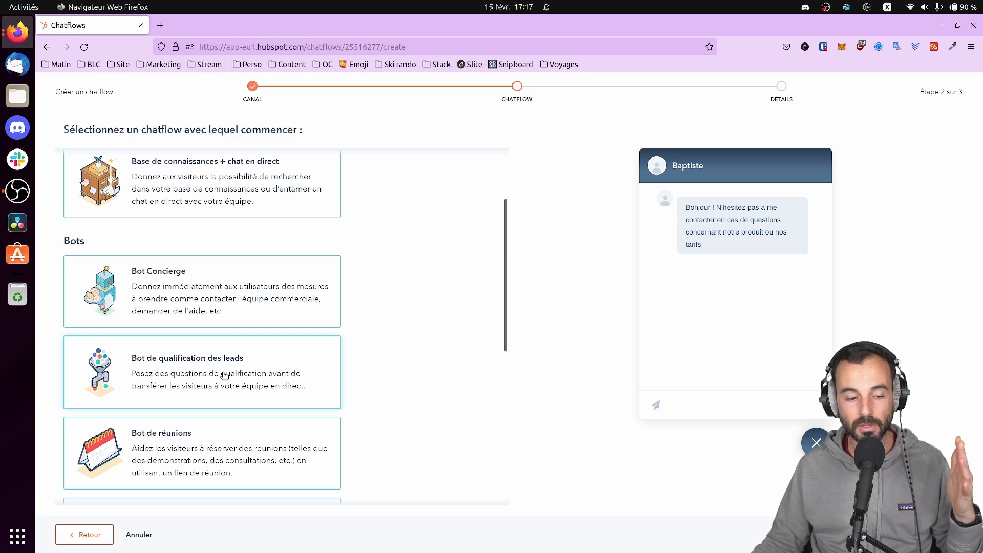
scroll(225, 375, down, 3)
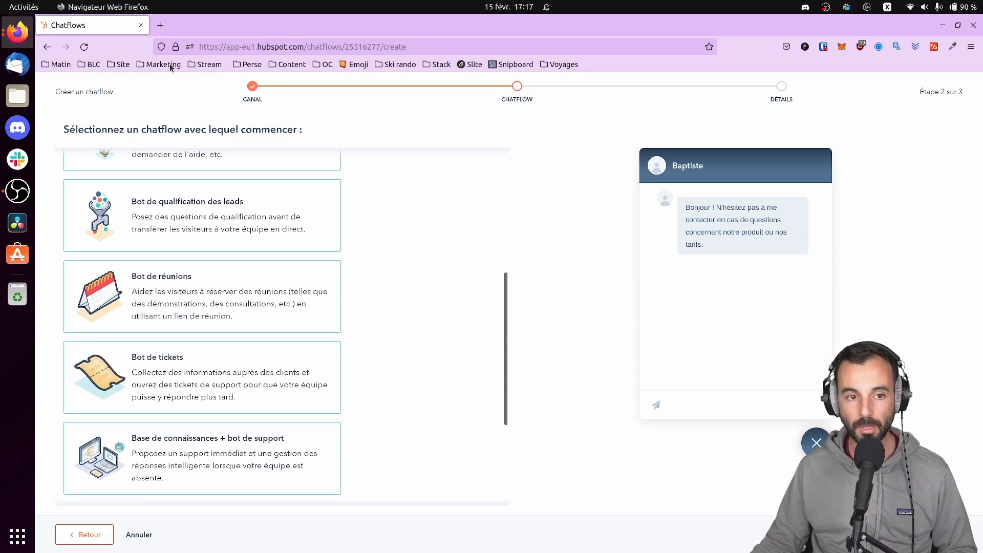
click(161, 25)
Load blc-conseil.com in a new Firefox tab, showing its Blc bot chat widget
text(blc)
key(Return)
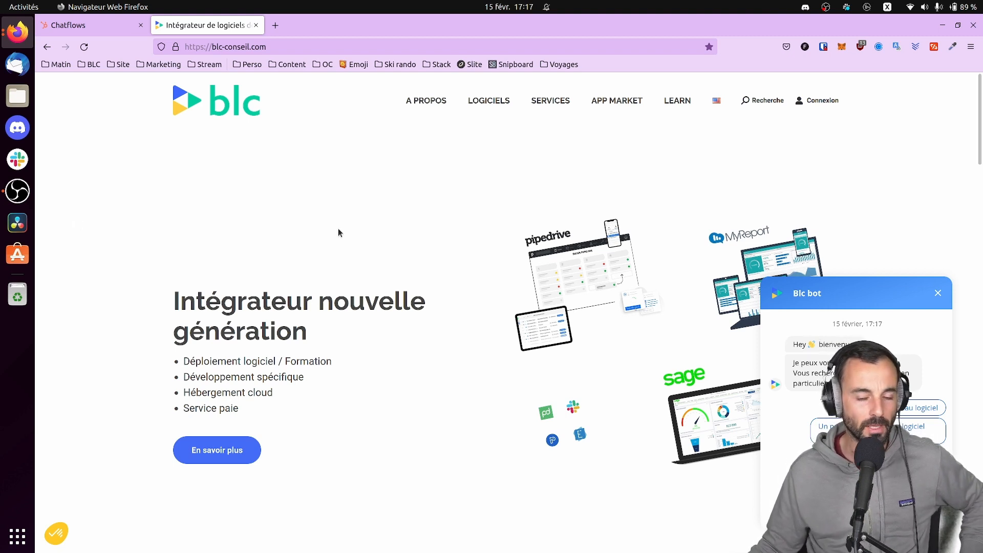
Browse the chatflow templates, then abandon creation and return to the two-chatflow list
click(93, 32)
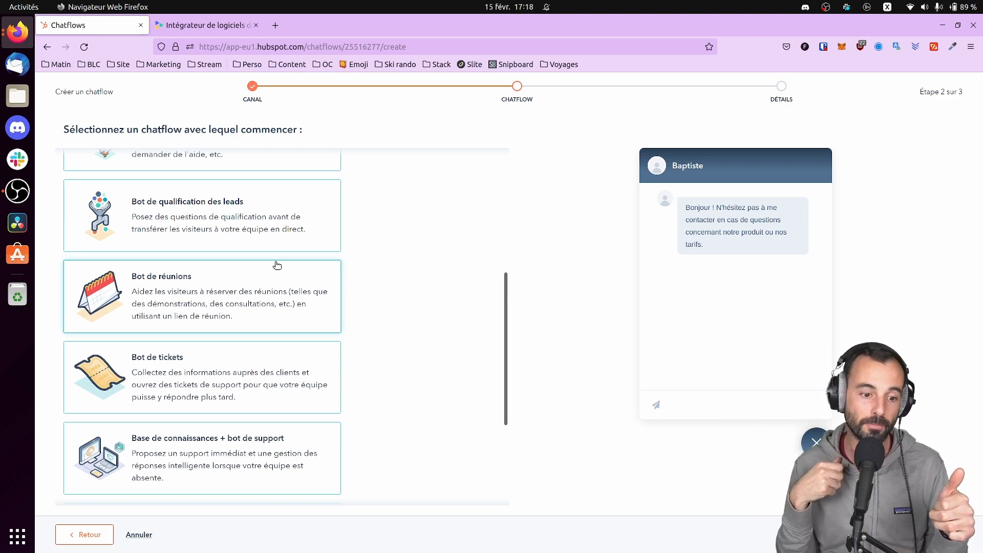
scroll(249, 297, down, 2)
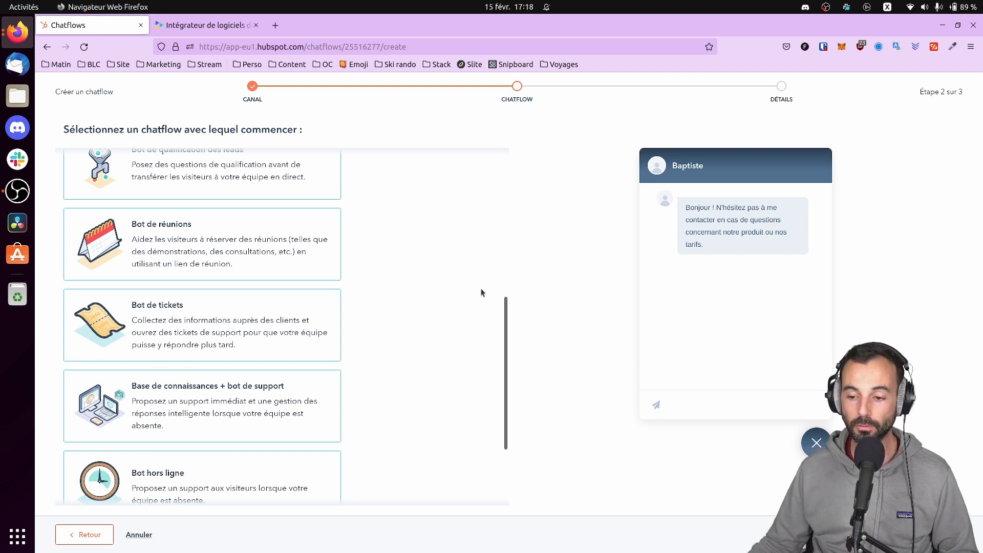
click(51, 47)
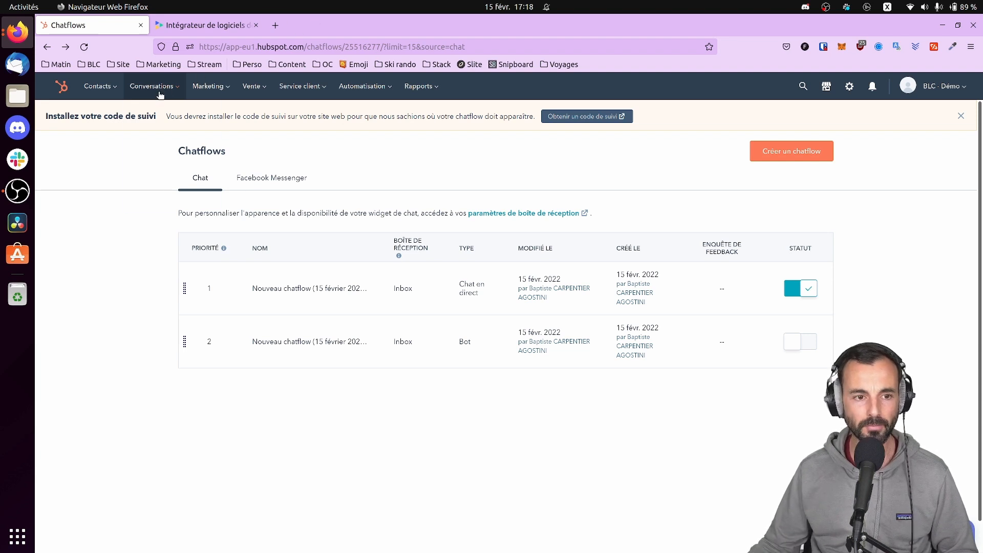
mouse_move(161, 95)
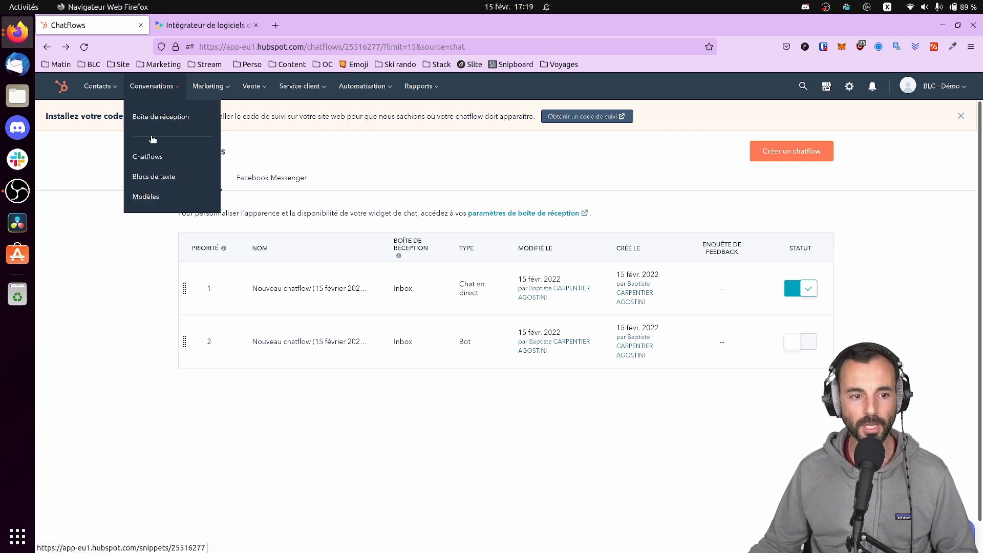
Inspect the 'Accès support BLC' text snippet in Blocs de texte and close it unchanged
click(154, 182)
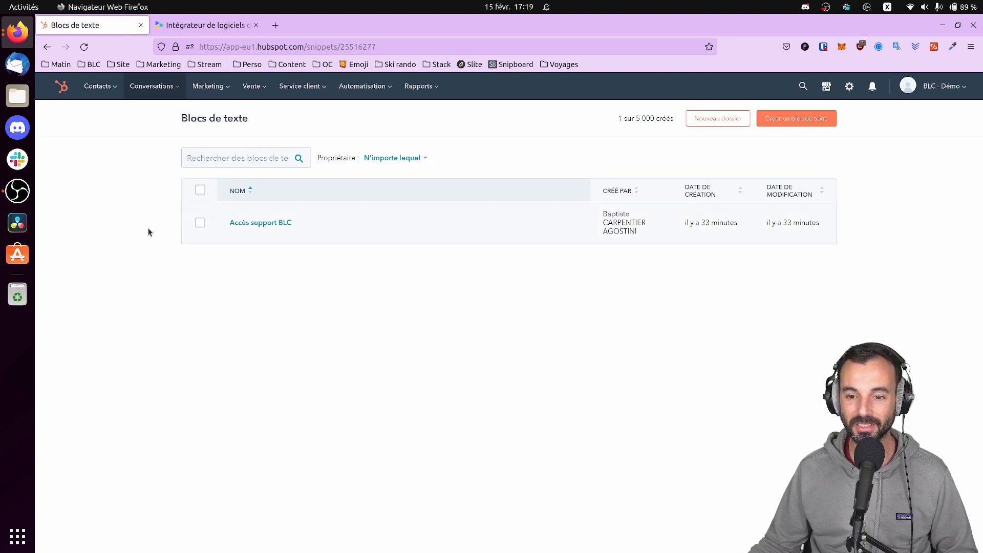
click(150, 87)
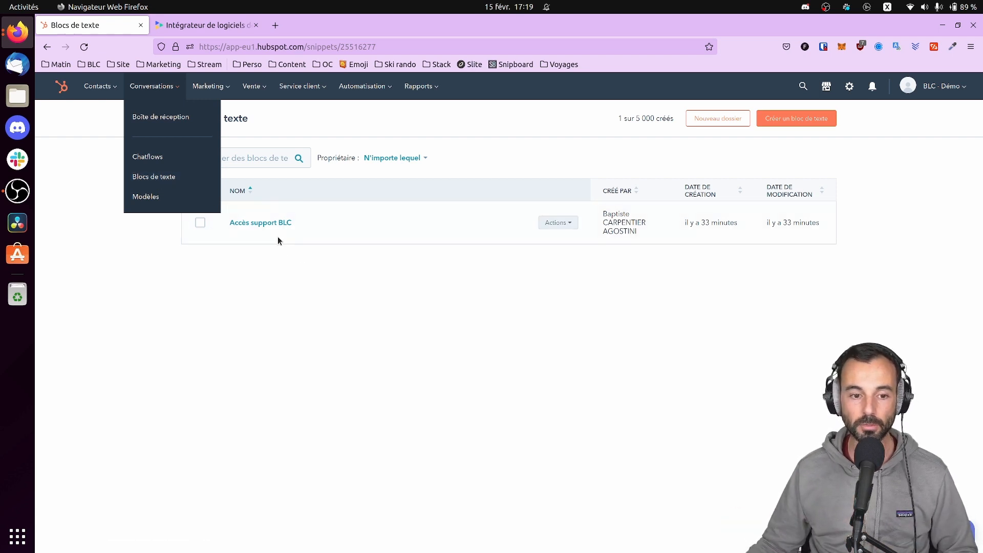
click(296, 244)
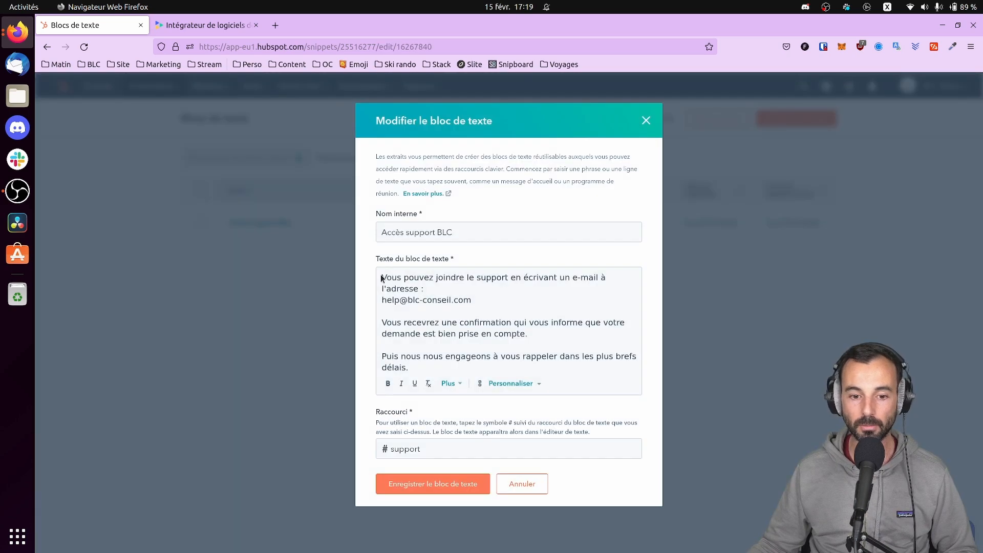
drag(382, 277, 543, 350)
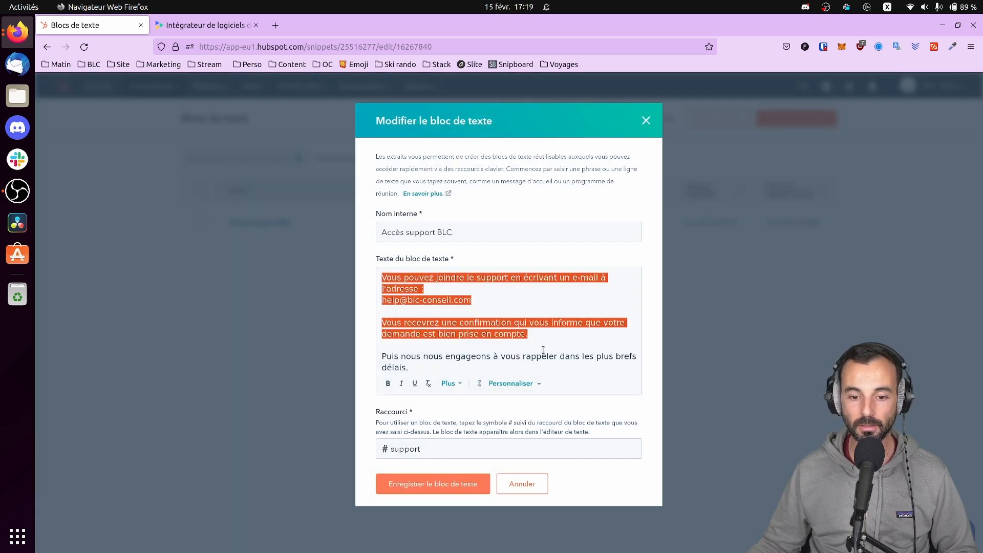
click(646, 120)
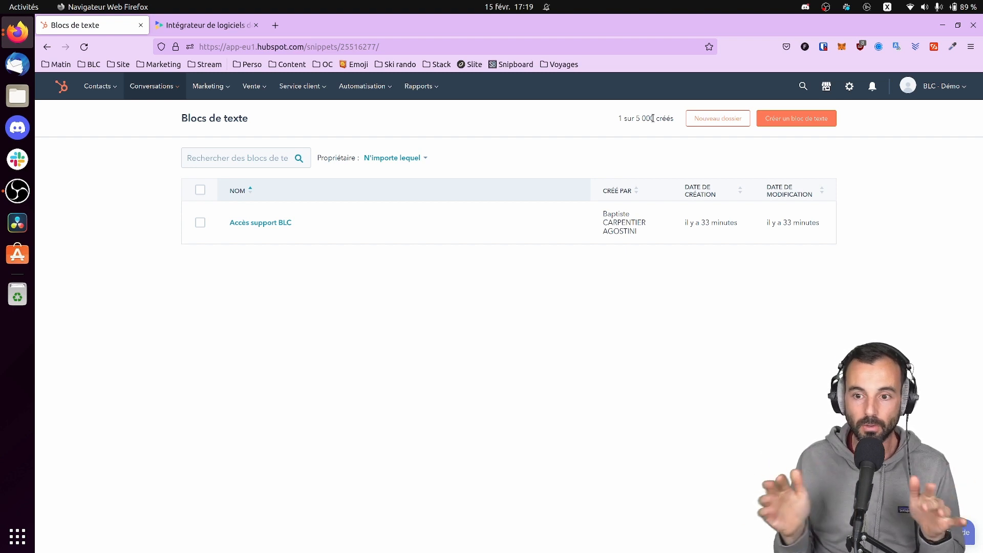
Start a new e-mail from the conversations inbox and clear its body text
click(151, 87)
click(176, 120)
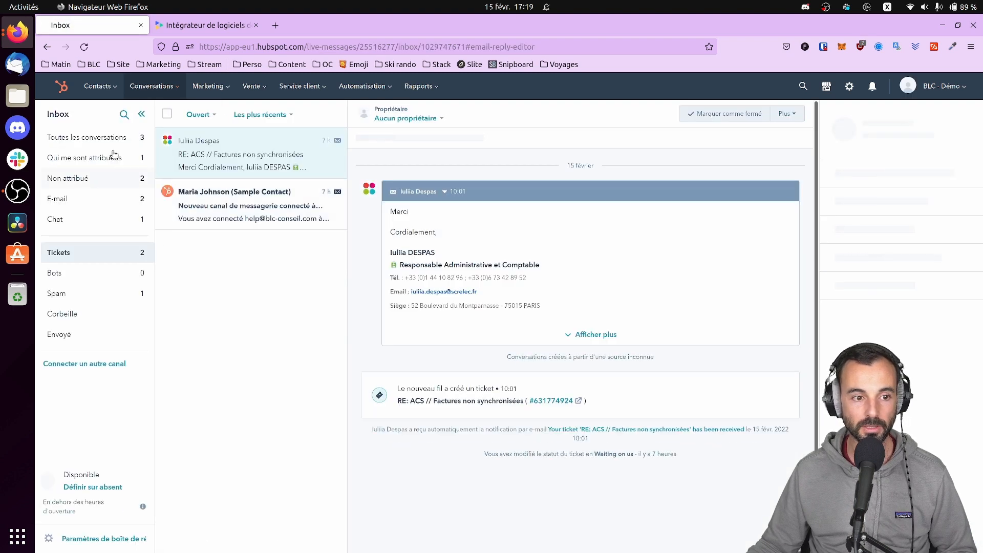
click(73, 134)
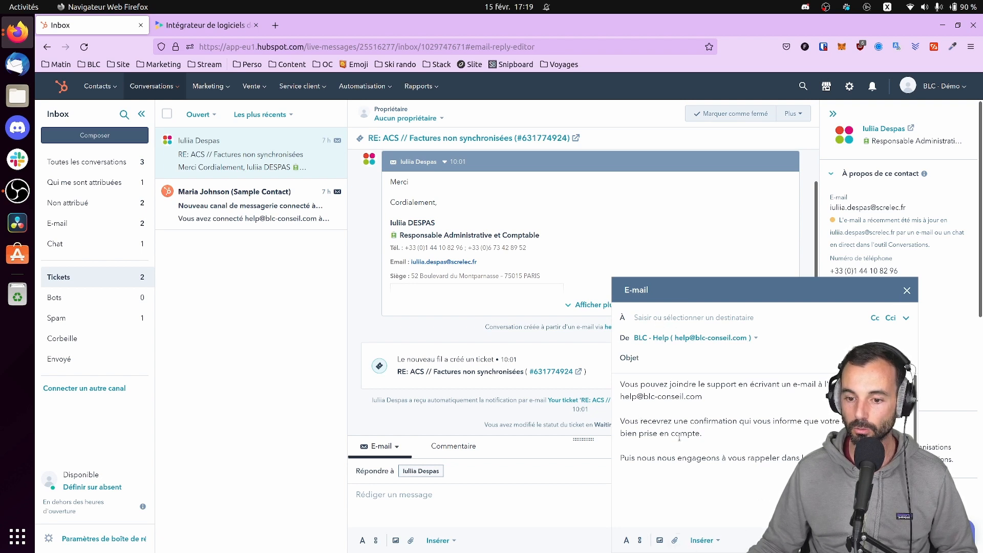
key(ctrl+a)
key(BackSpace)
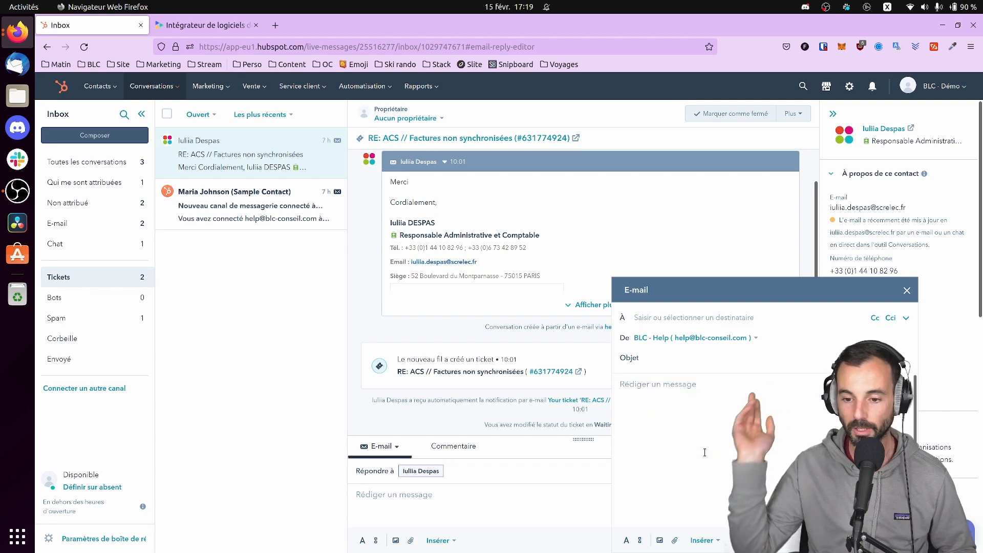
Address the e-mail to a contact picked from the name suggestions
click(670, 315)
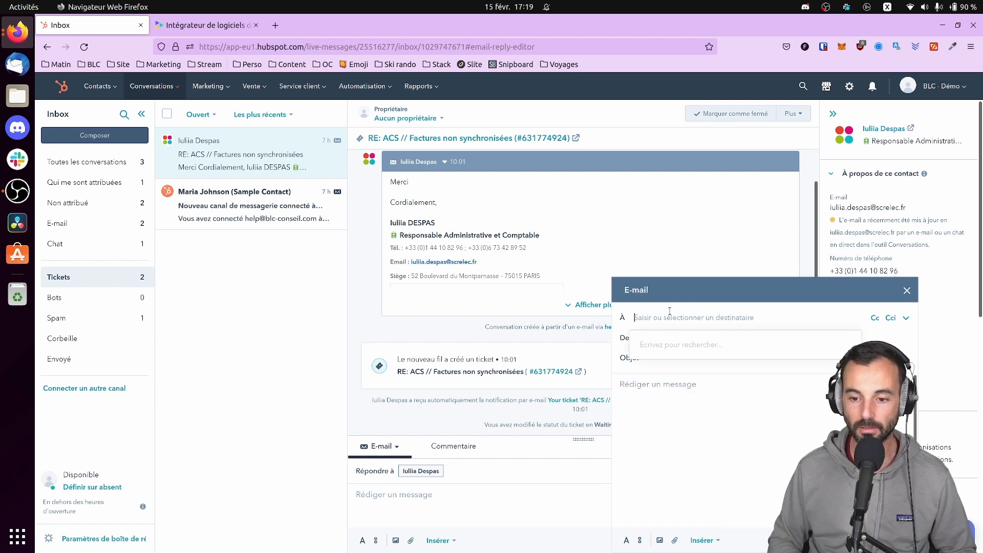
text(alex)
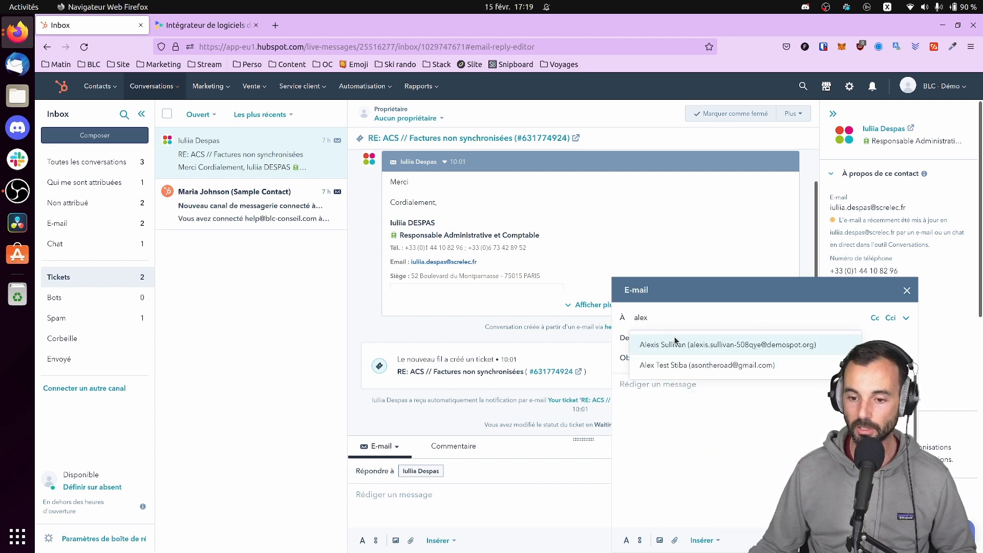
click(687, 345)
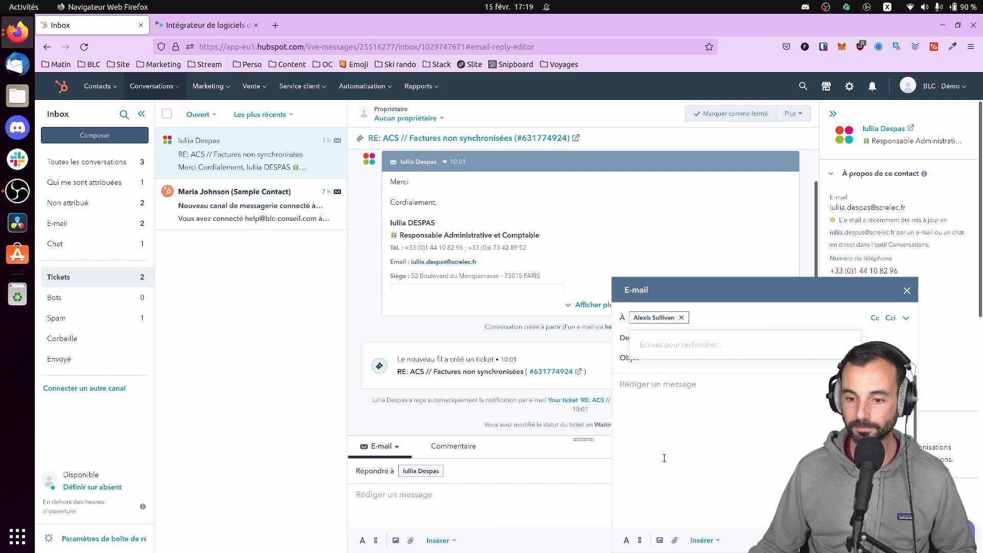
click(671, 434)
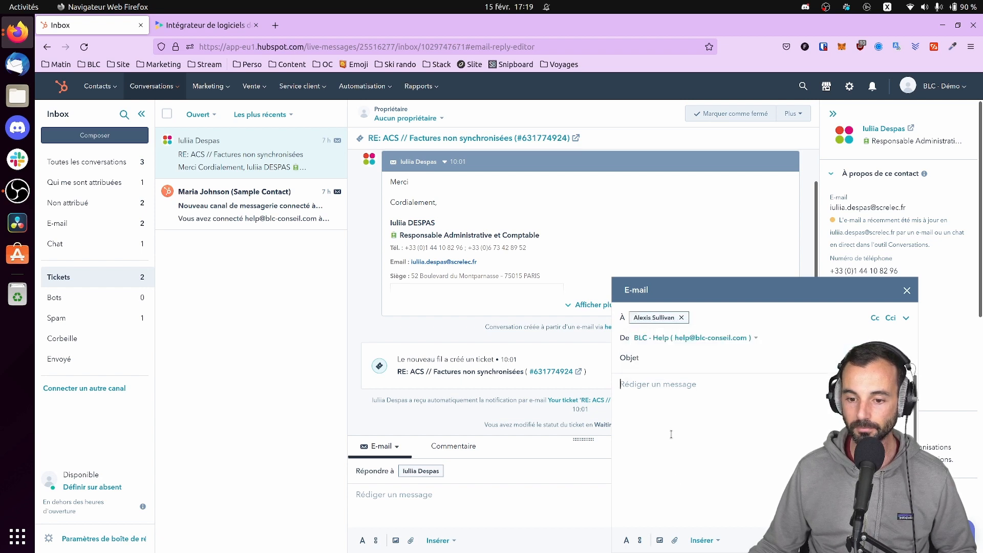
click(668, 384)
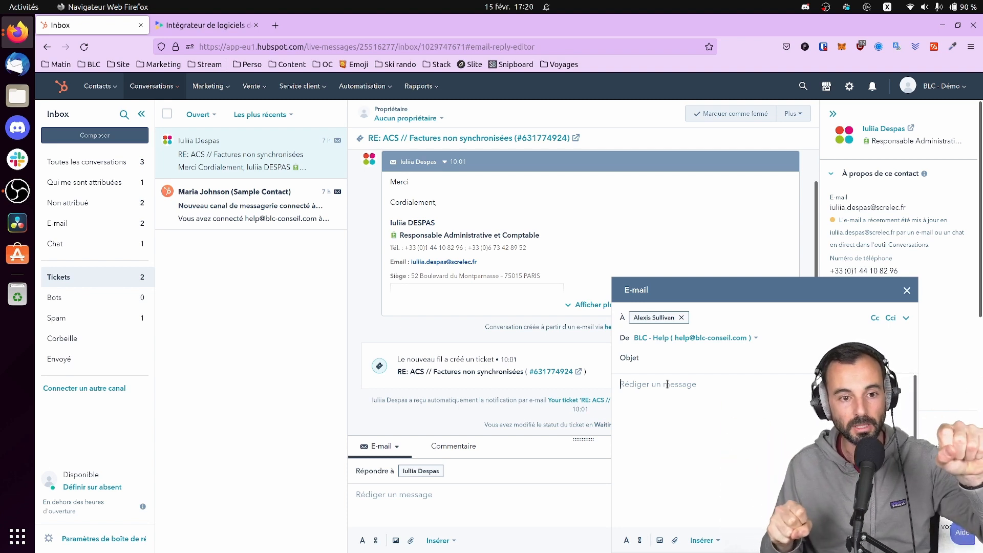
click(722, 544)
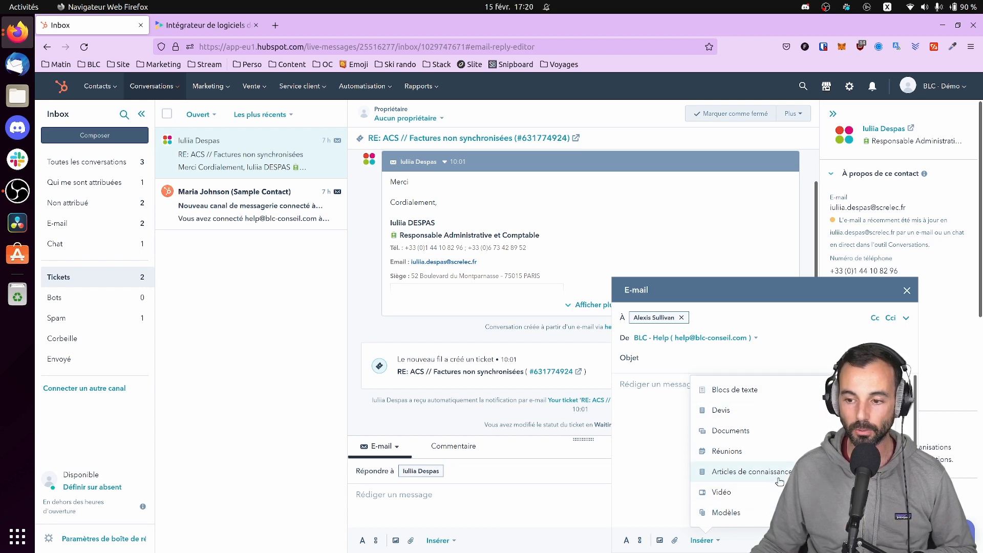
Insert the Accès support BLC snippet via #su and a meeting booking link into the e-mail
click(668, 391)
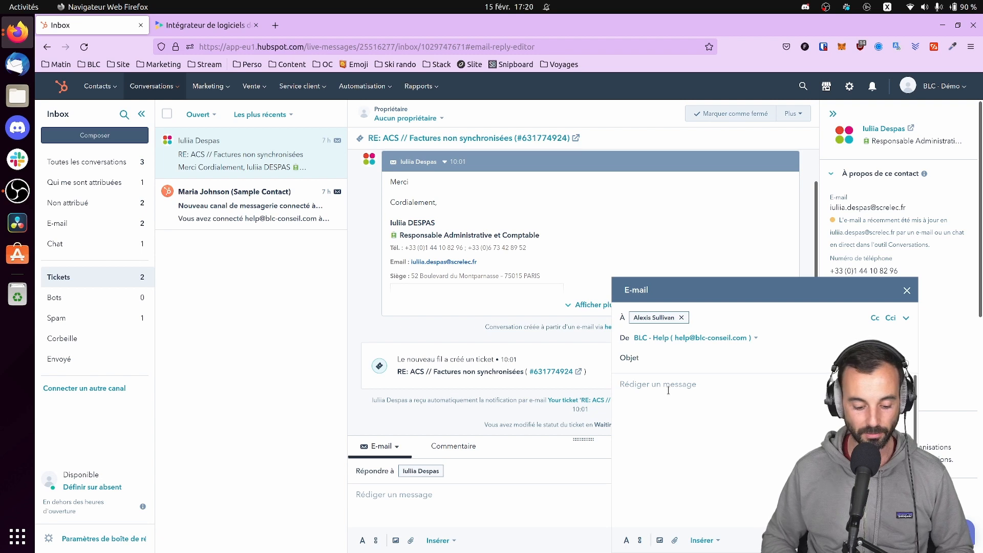
text(#su)
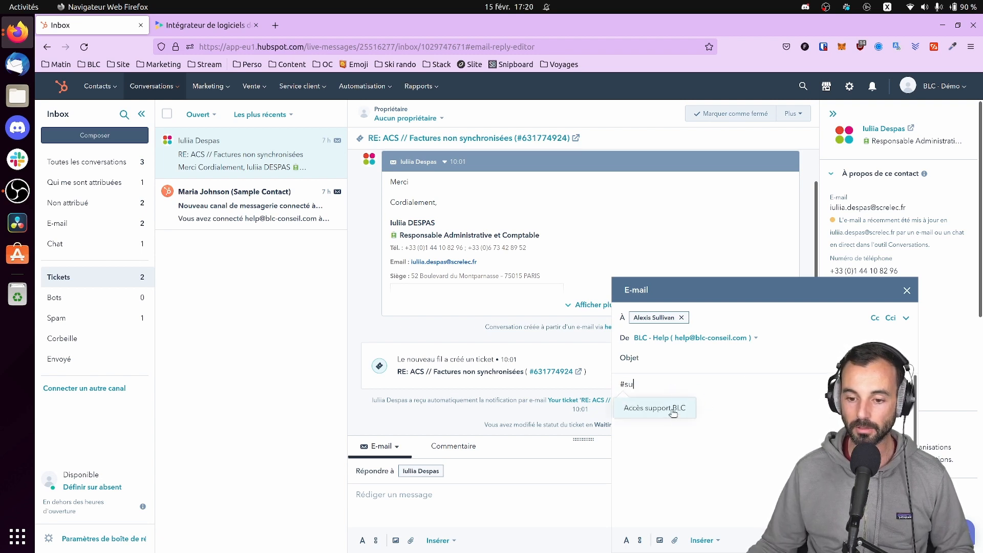
click(672, 413)
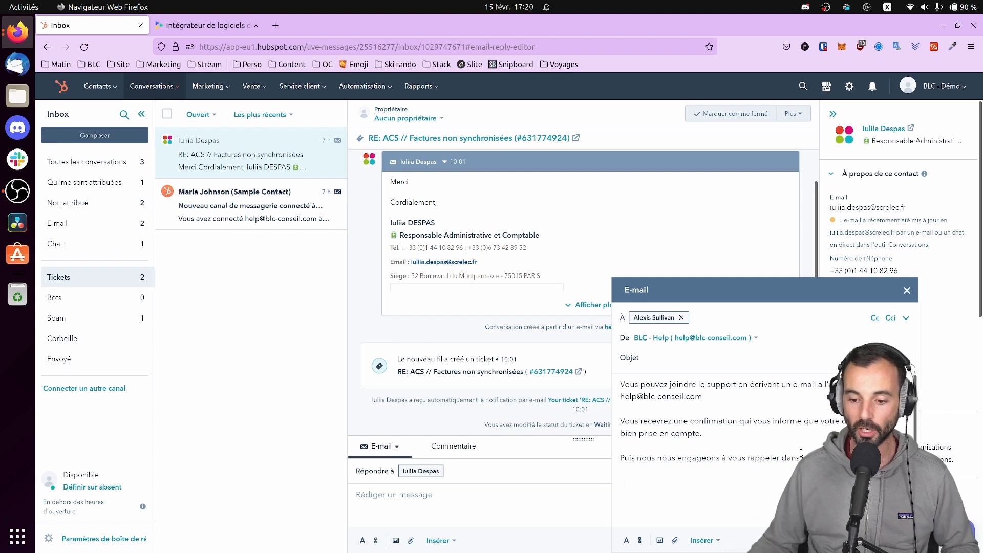
click(713, 544)
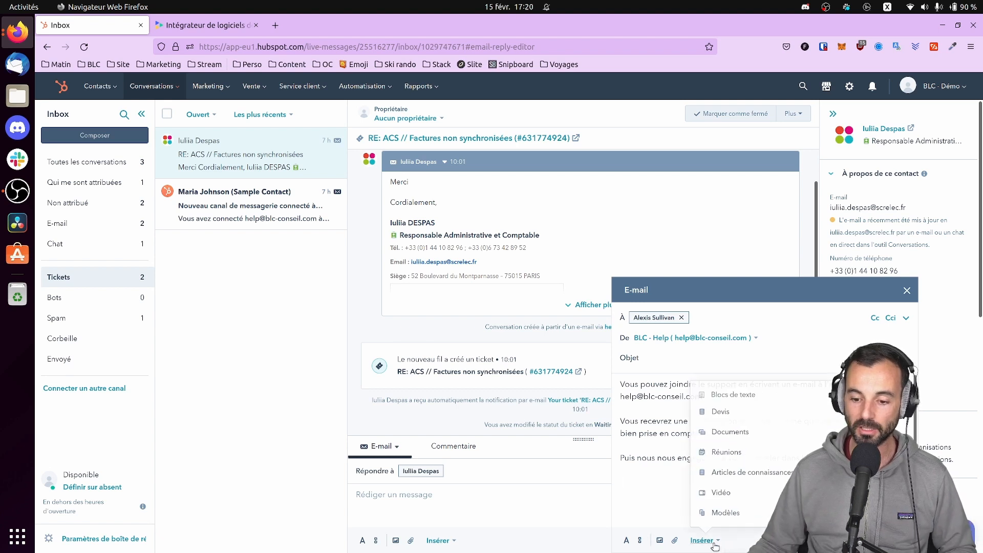
click(738, 452)
click(743, 436)
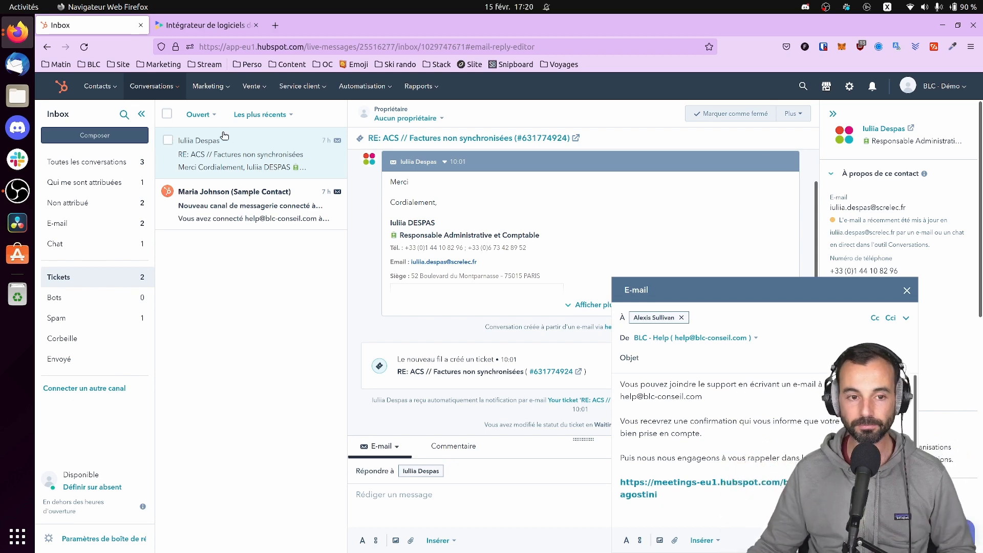
Close the e-mail draft and go to the Modèles e-mail templates page
click(180, 91)
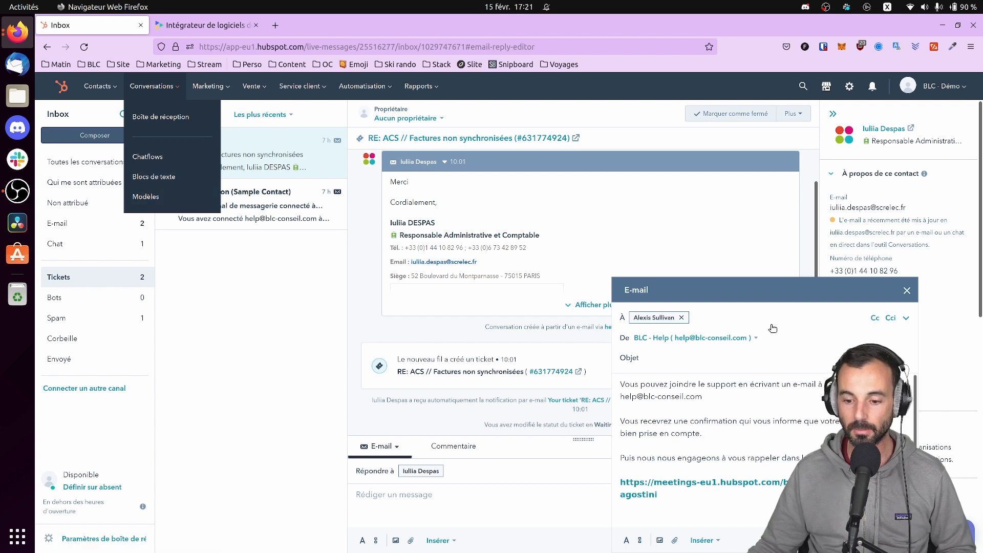
click(907, 291)
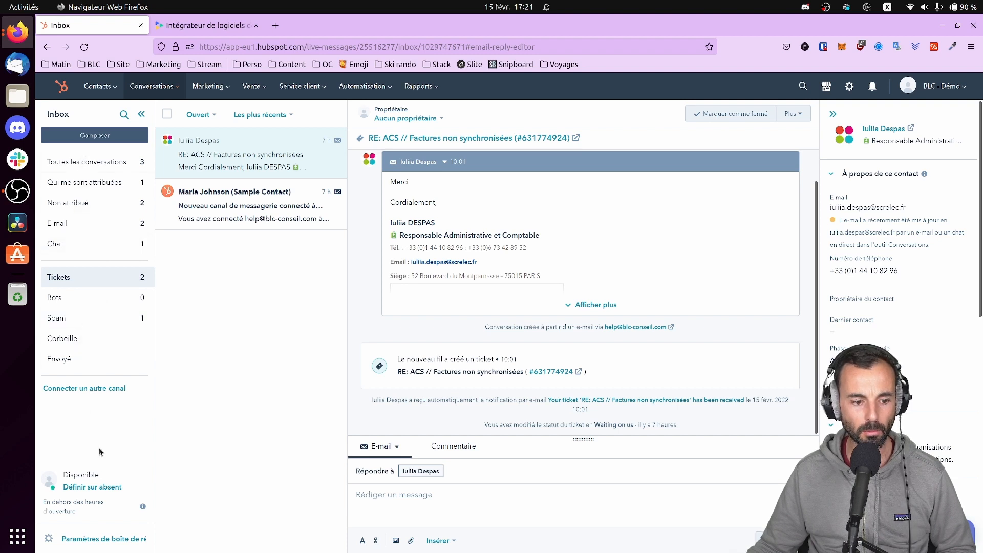
click(160, 85)
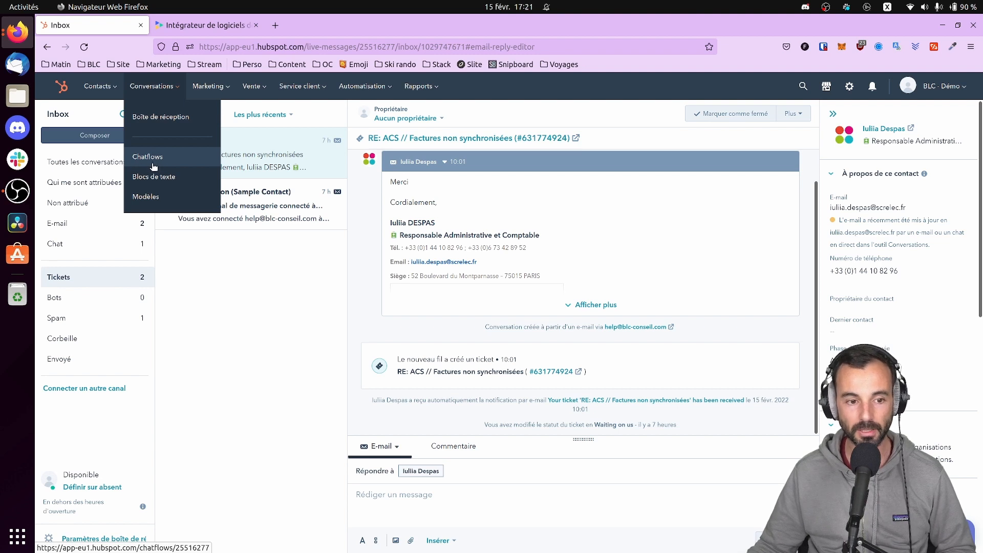
click(153, 197)
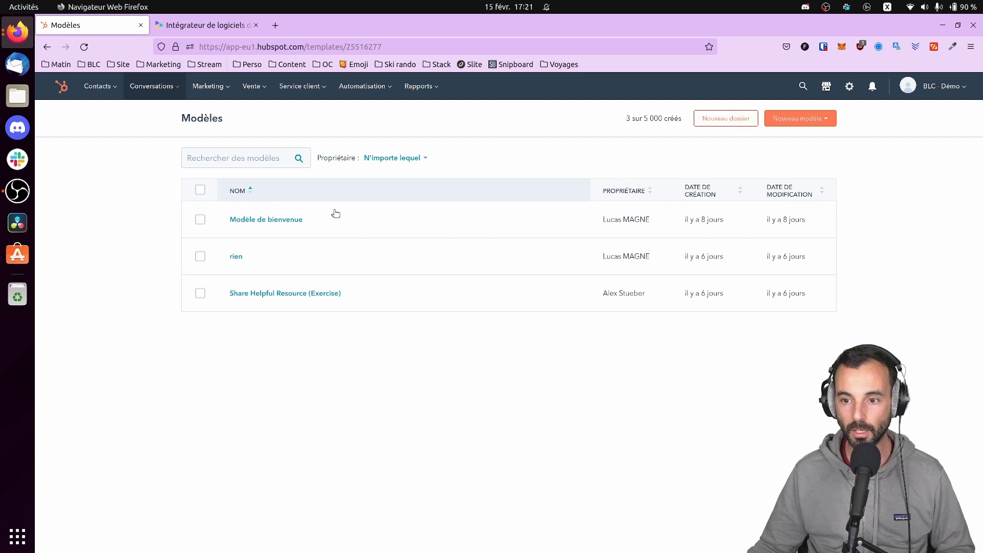
Review the Share Helpful Resource (Exercise) template's content suggestions and close it unchanged
click(261, 293)
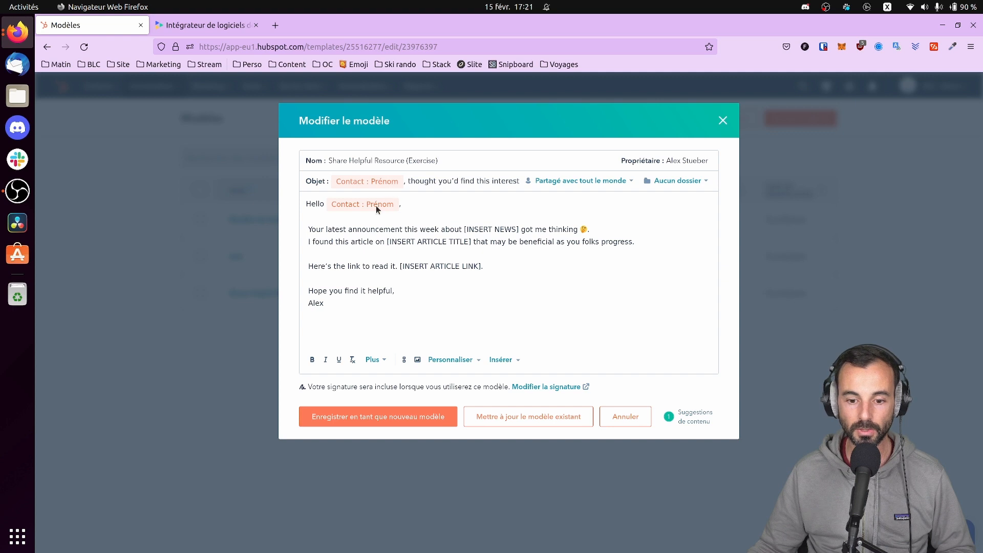
click(670, 419)
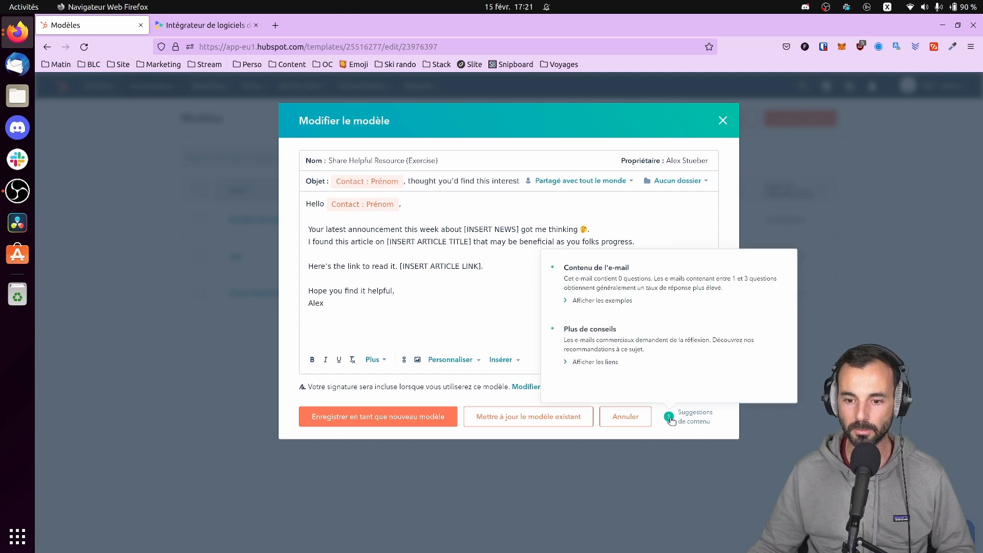
click(723, 120)
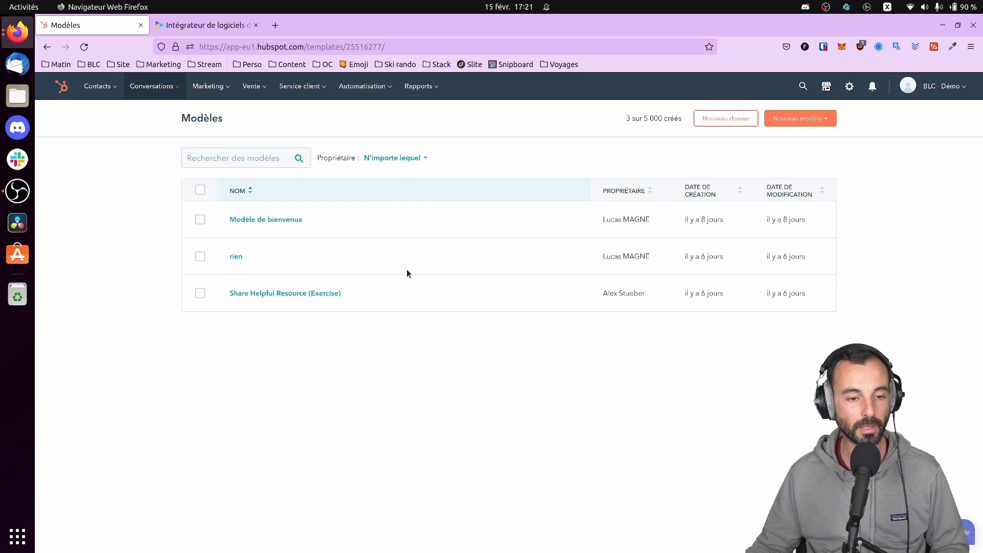
mouse_move(198, 90)
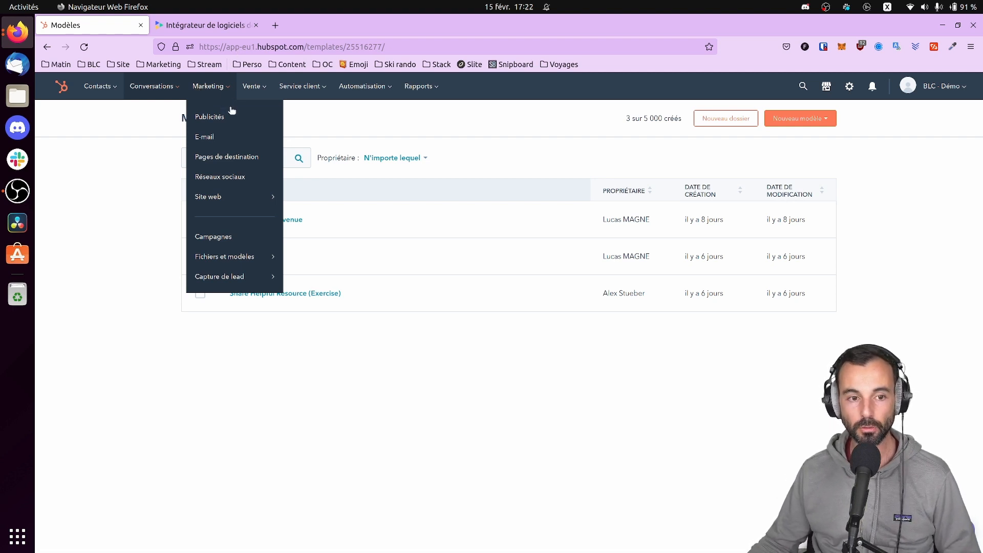
In Réseaux sociaux, view the Surveiller and Analyser tabs, then the Gérer published posts list
click(212, 179)
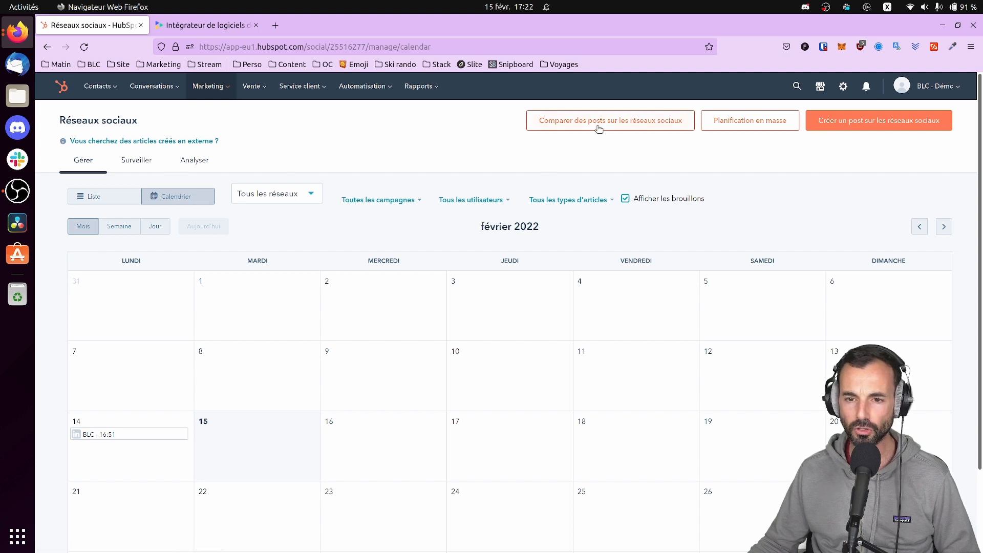
click(135, 160)
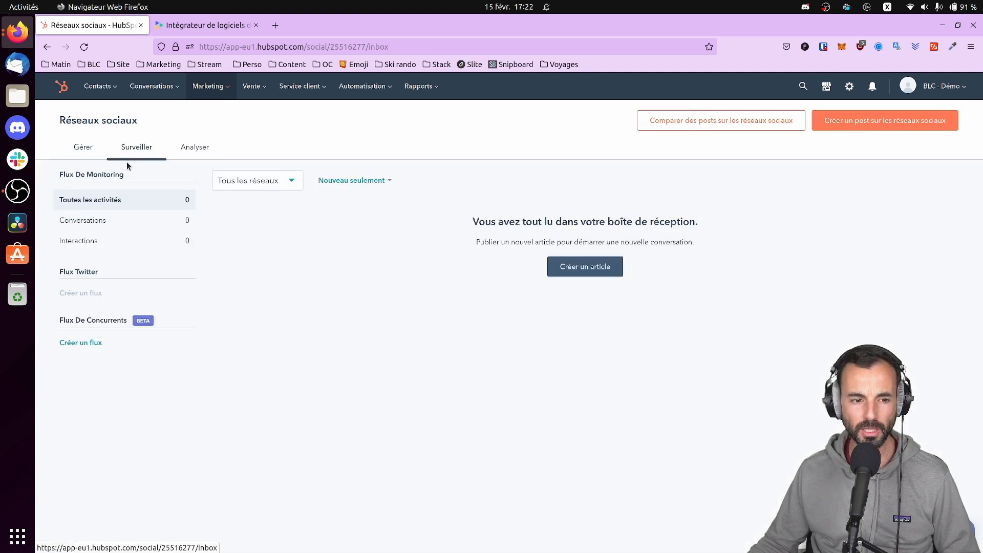
click(196, 148)
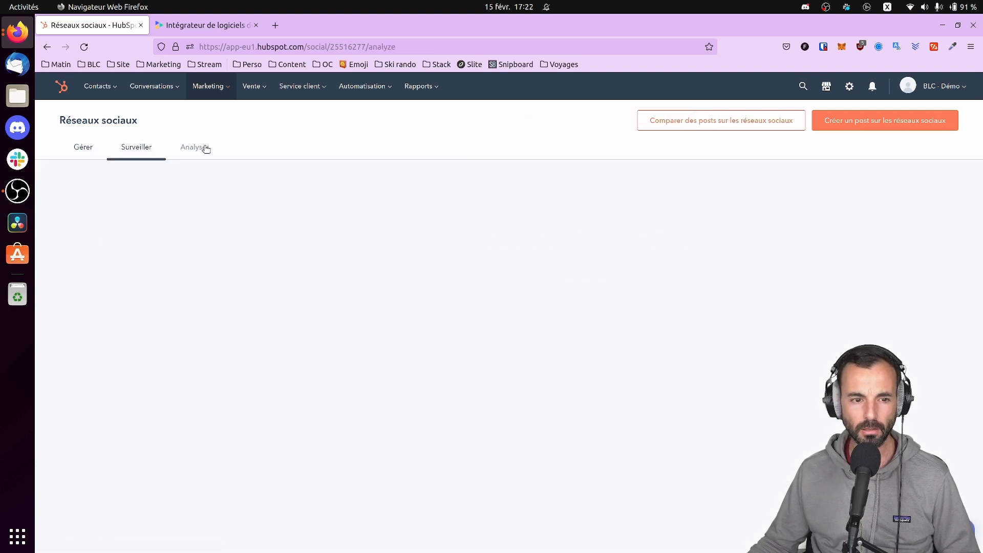
click(82, 148)
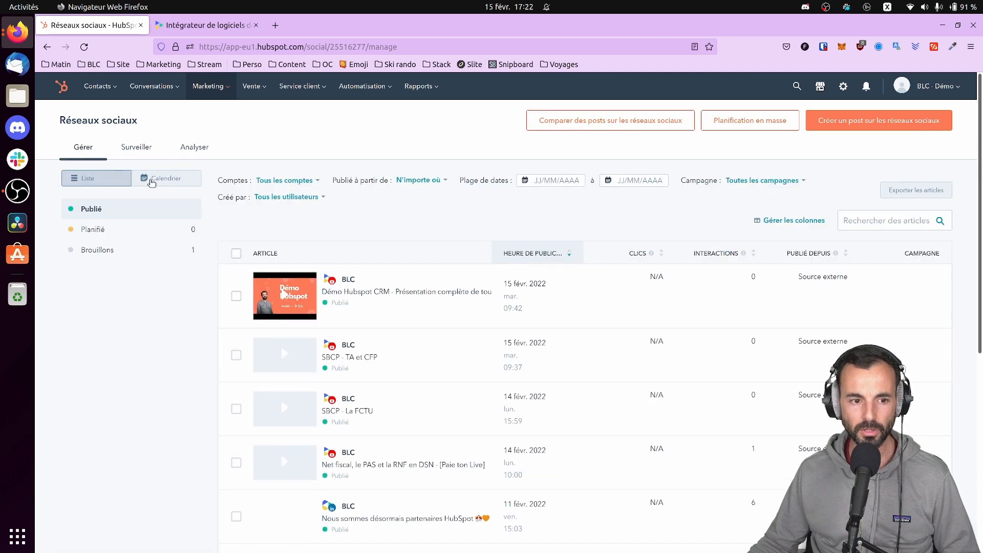
mouse_move(378, 279)
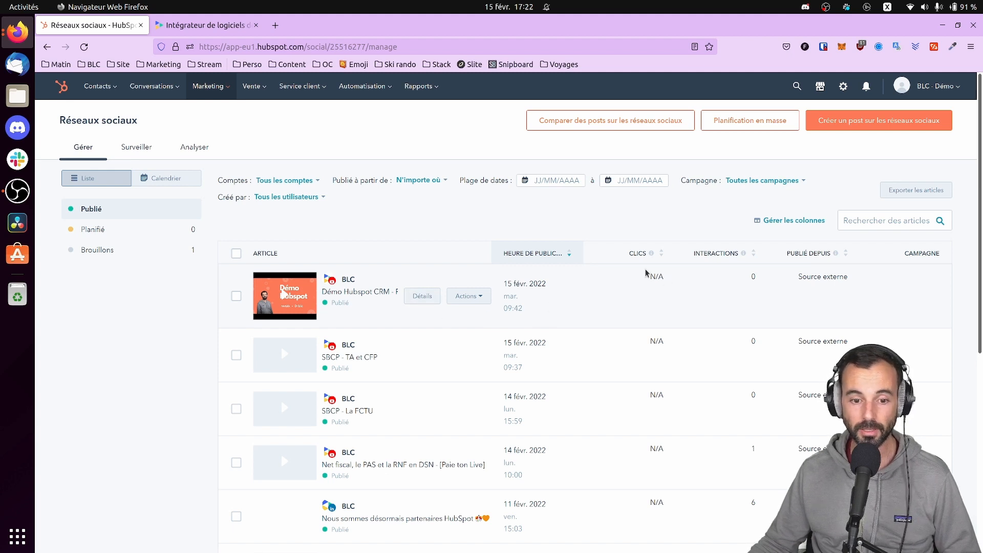
mouse_move(302, 347)
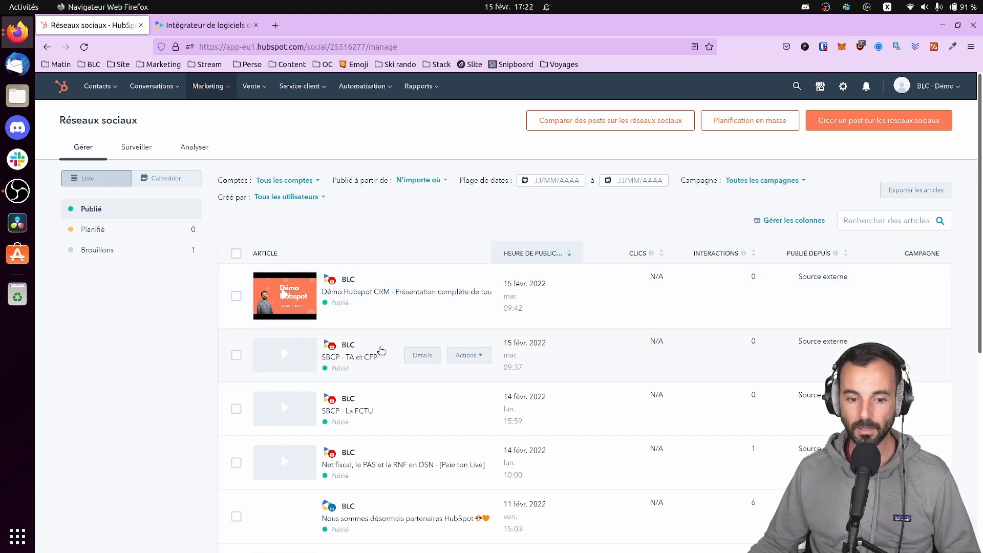
scroll(373, 382, down, 3)
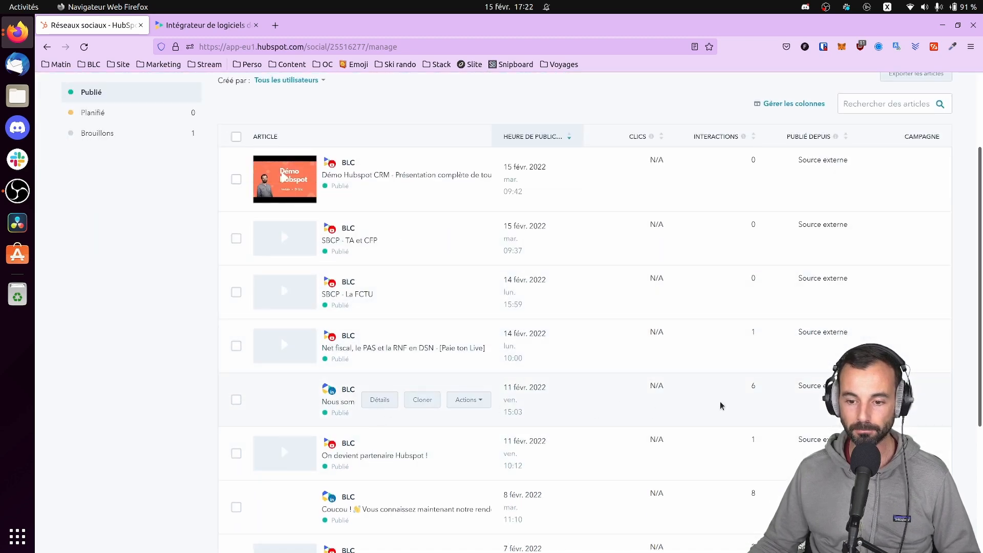
scroll(528, 371, up, 3)
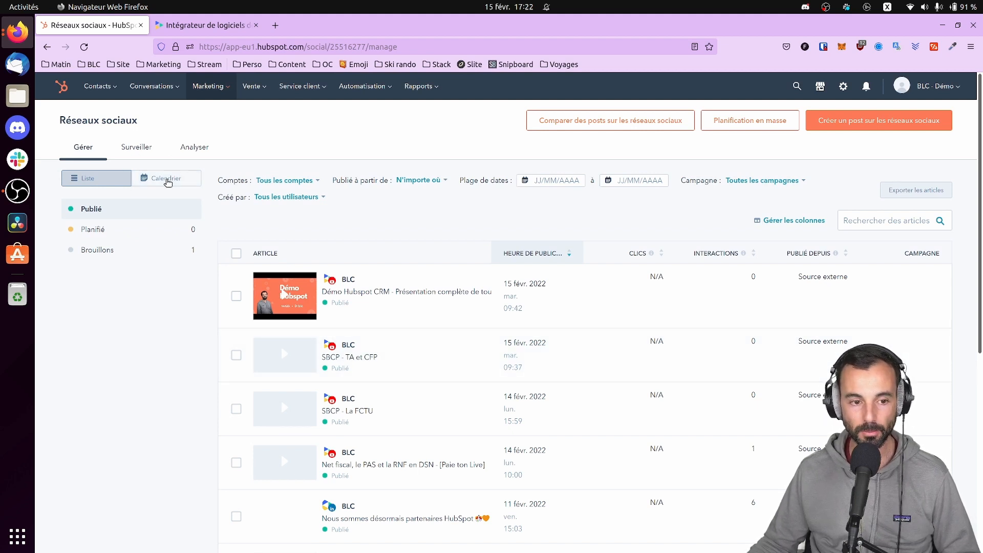
Show the social posts as a février 2022 calendar, checking the 'Un petit post' draft on the 14th
click(167, 180)
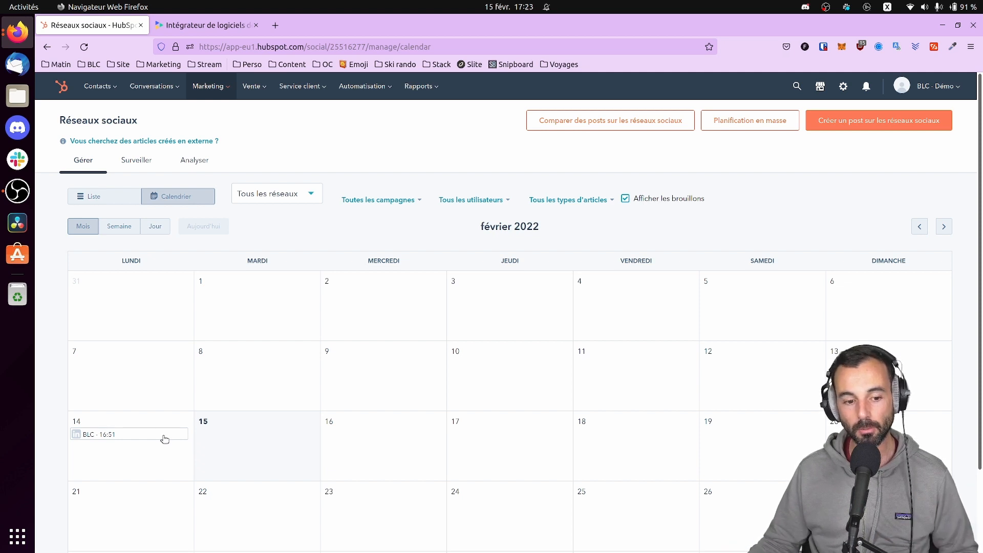
mouse_move(164, 439)
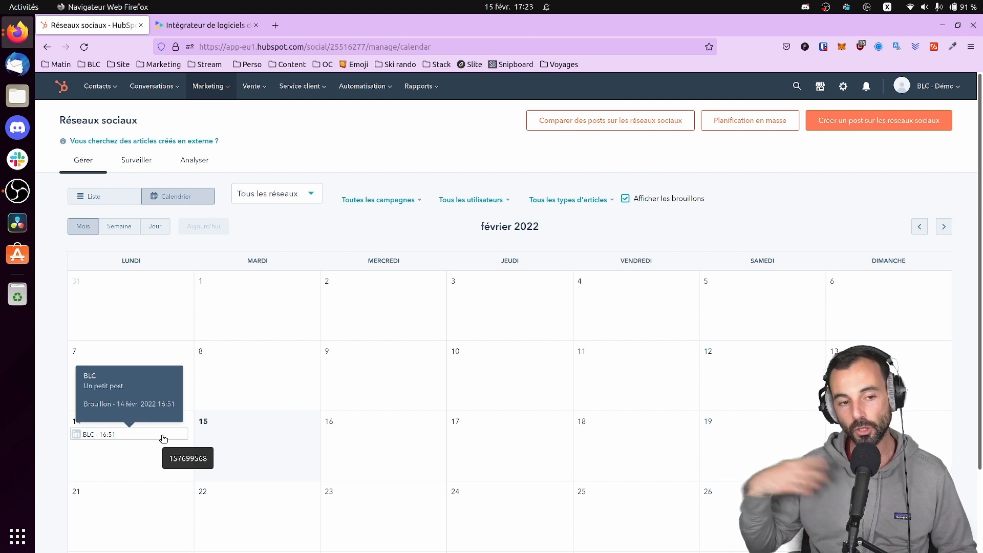
Open the SEO recommendations tool and switch its report to blc-conseil.com
mouse_move(208, 89)
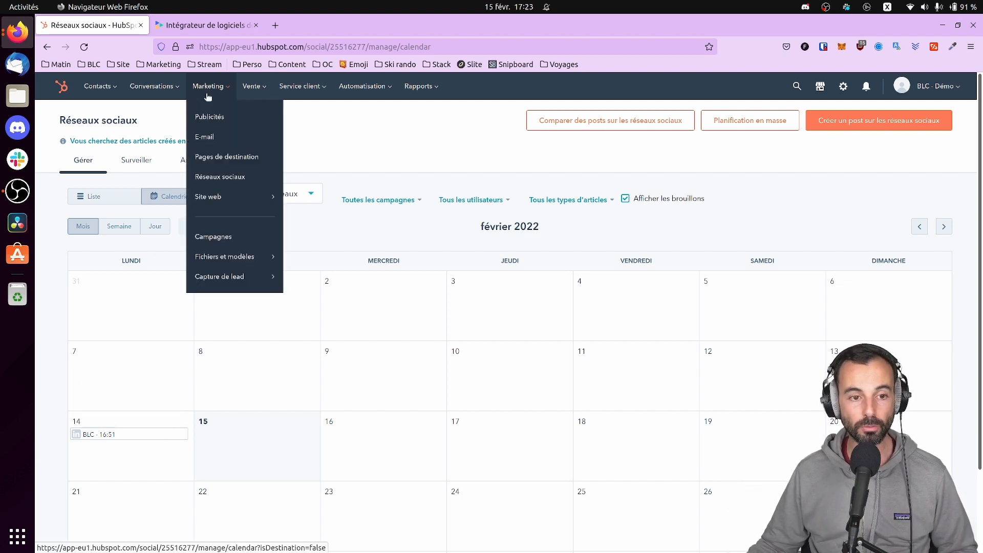
mouse_move(212, 200)
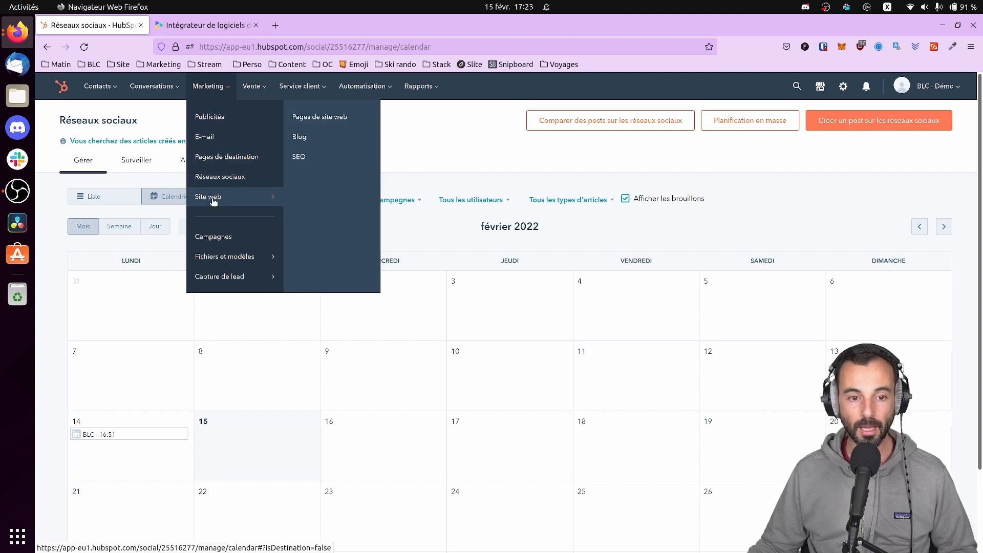
click(305, 156)
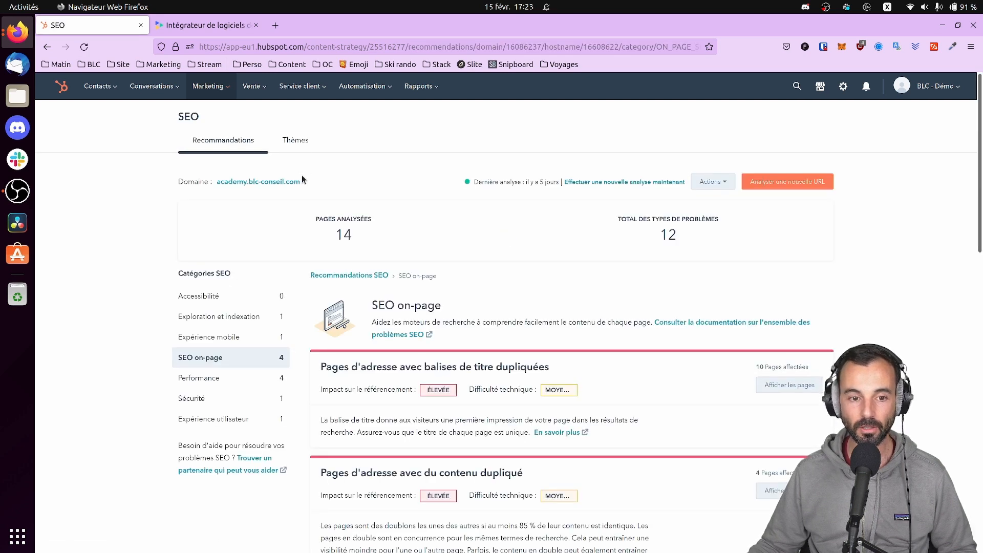
click(277, 182)
click(208, 246)
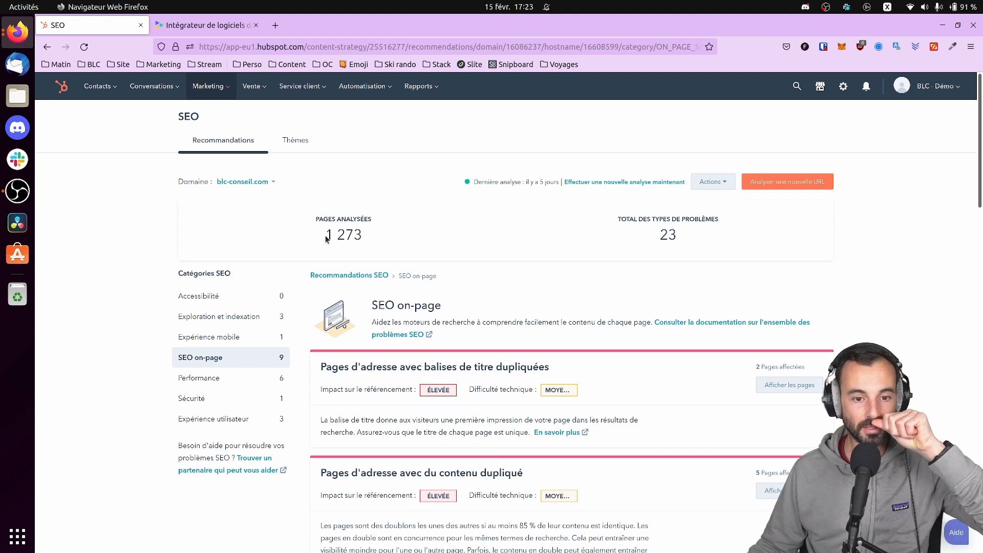
Highlight the 1 273 pages analysed, 23 problem types, and the duplicated-content recommendation
drag(329, 234, 365, 241)
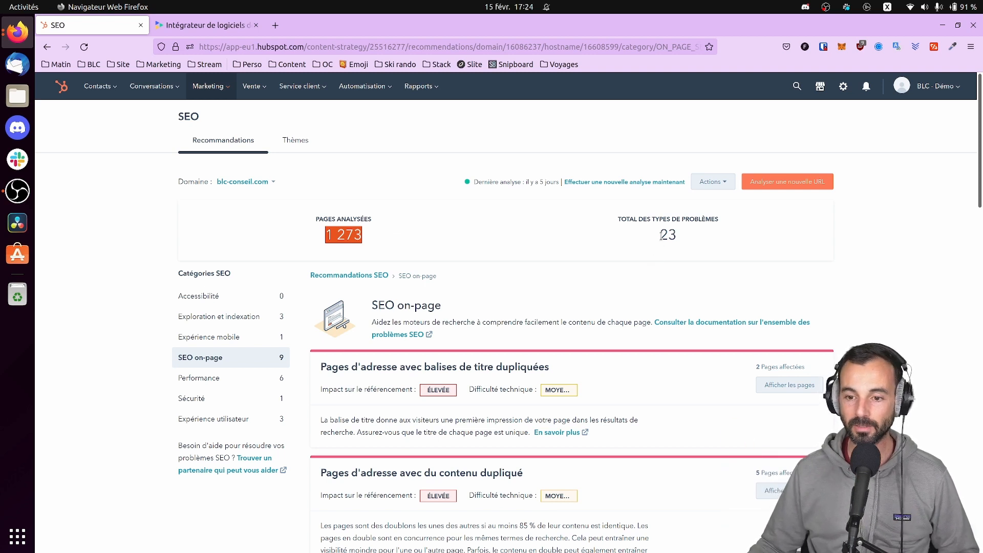
drag(660, 236, 681, 242)
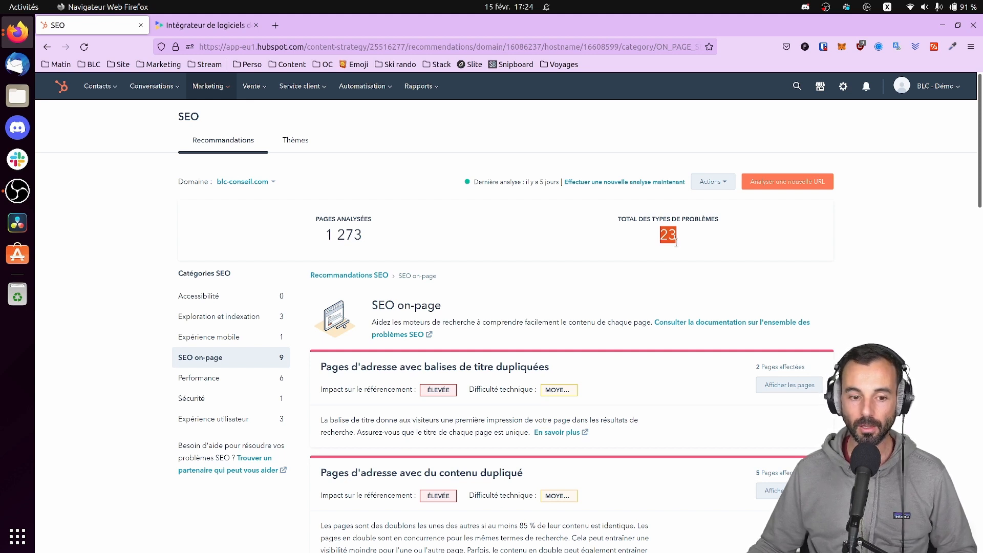
click(207, 362)
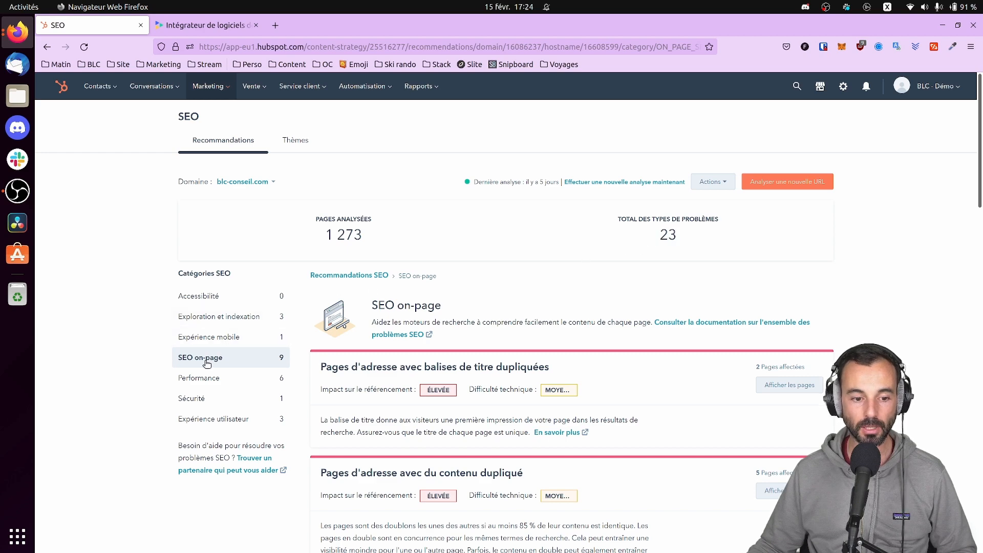
scroll(476, 350, down, 5)
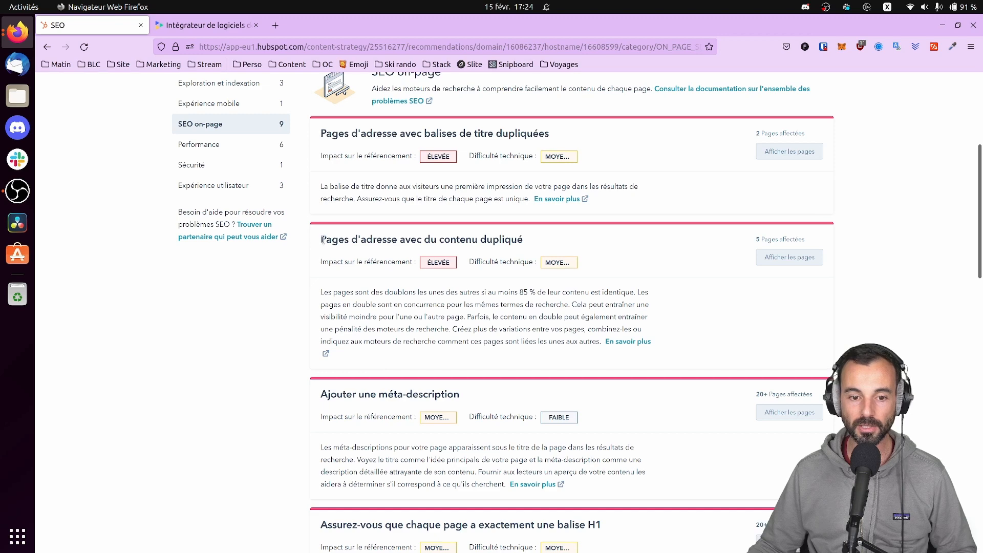
drag(320, 239, 546, 246)
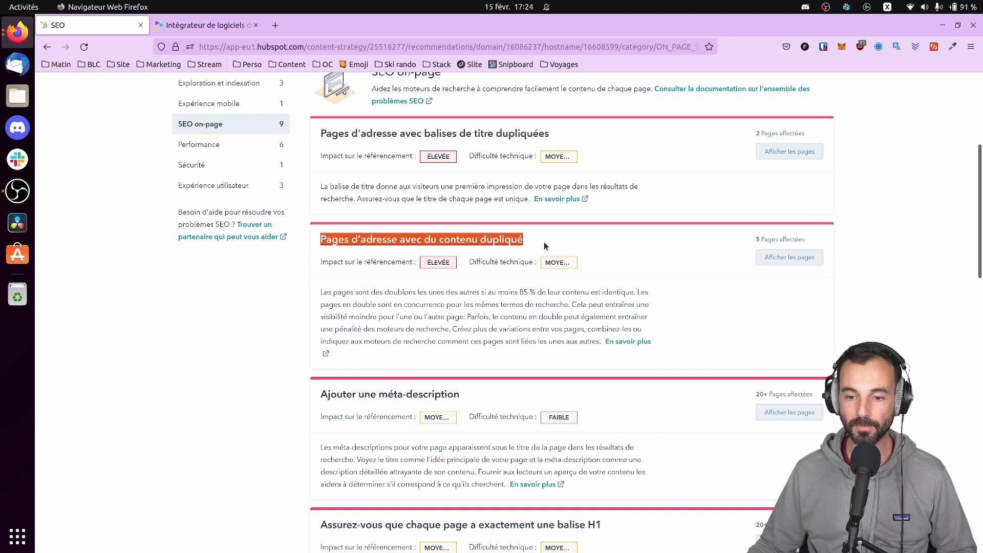
click(790, 258)
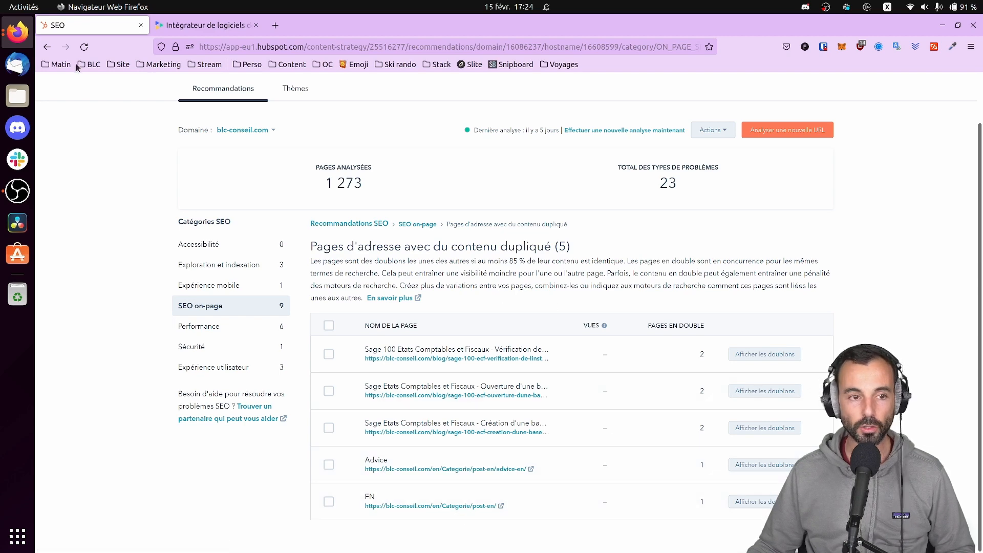
click(47, 48)
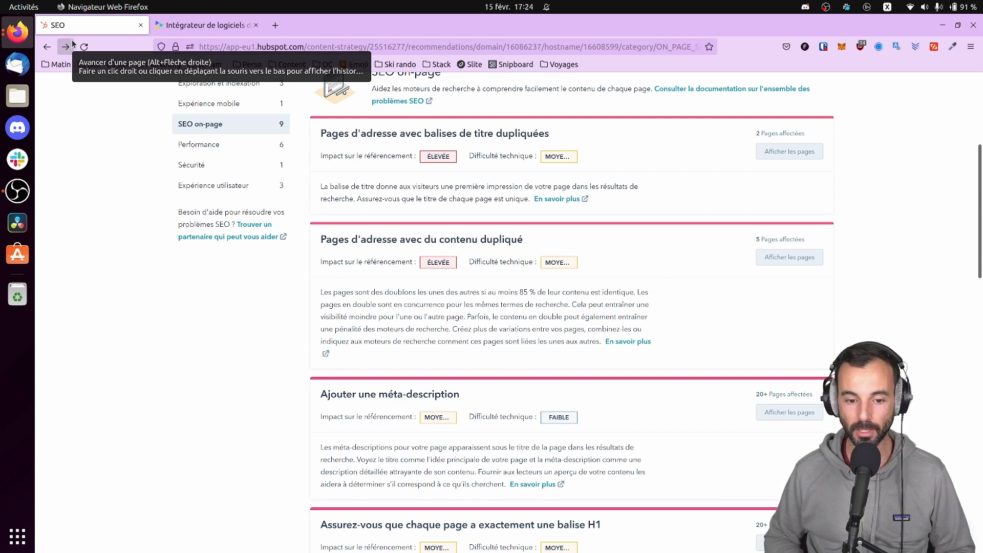
scroll(523, 320, down, 3)
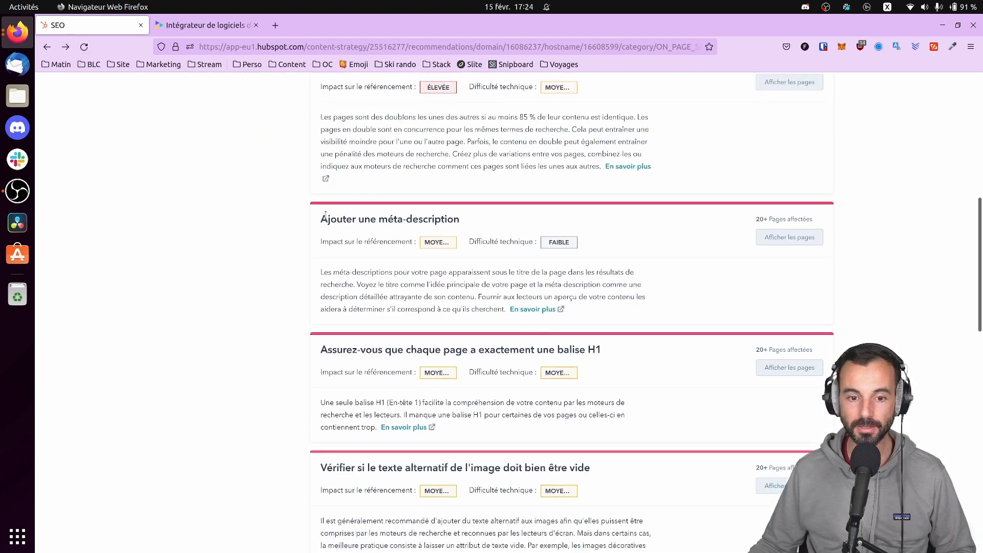
click(801, 237)
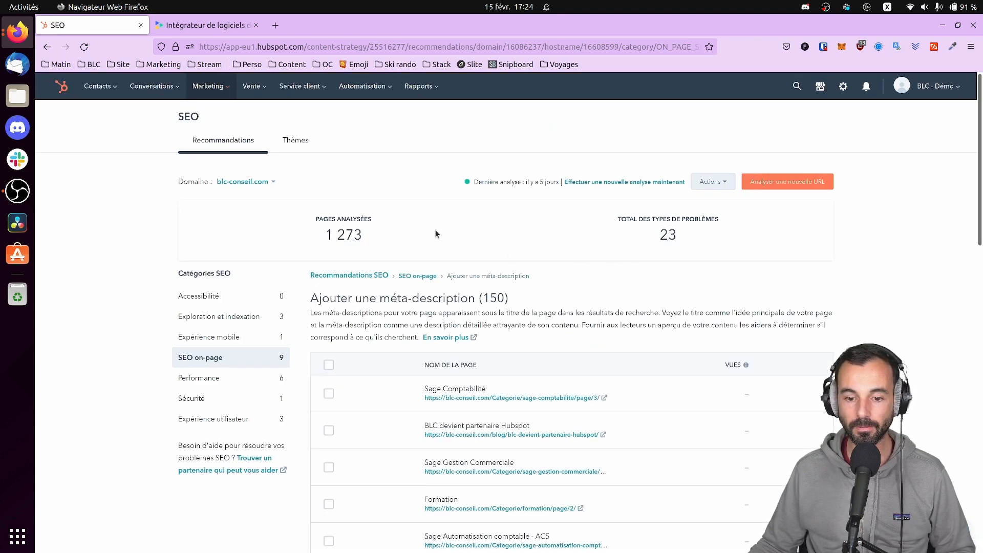
scroll(510, 327, down, 3)
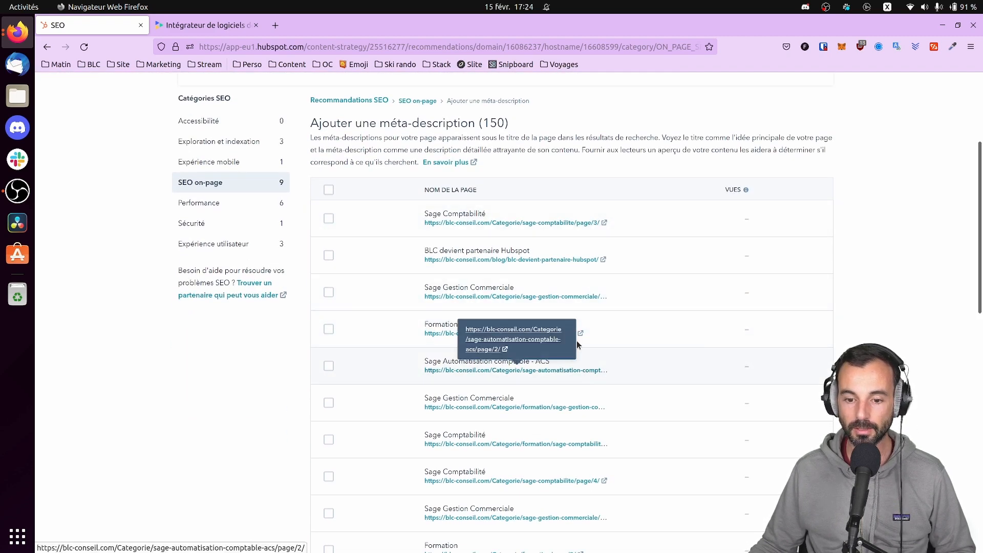
scroll(552, 392, down, 3)
scroll(552, 417, down, 3)
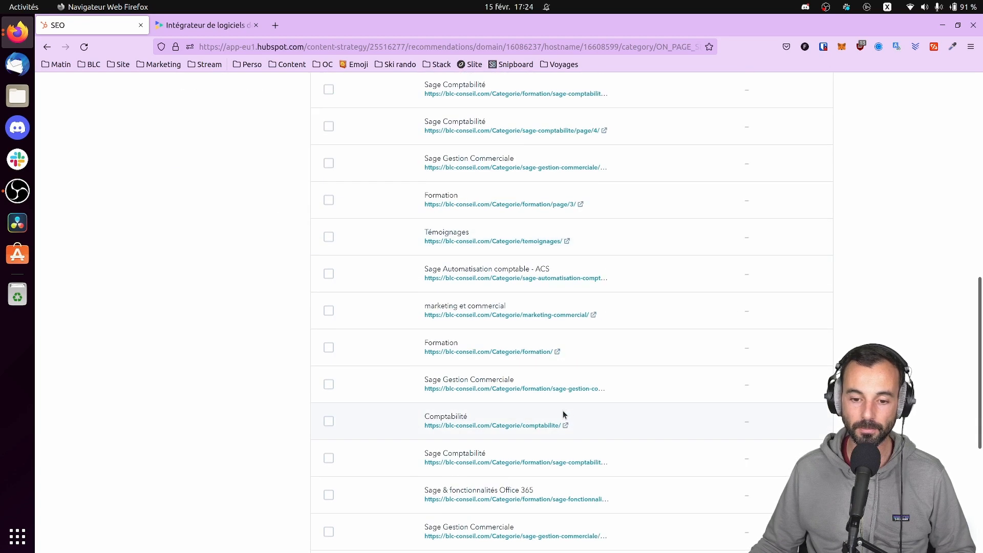
scroll(587, 264, up, 8)
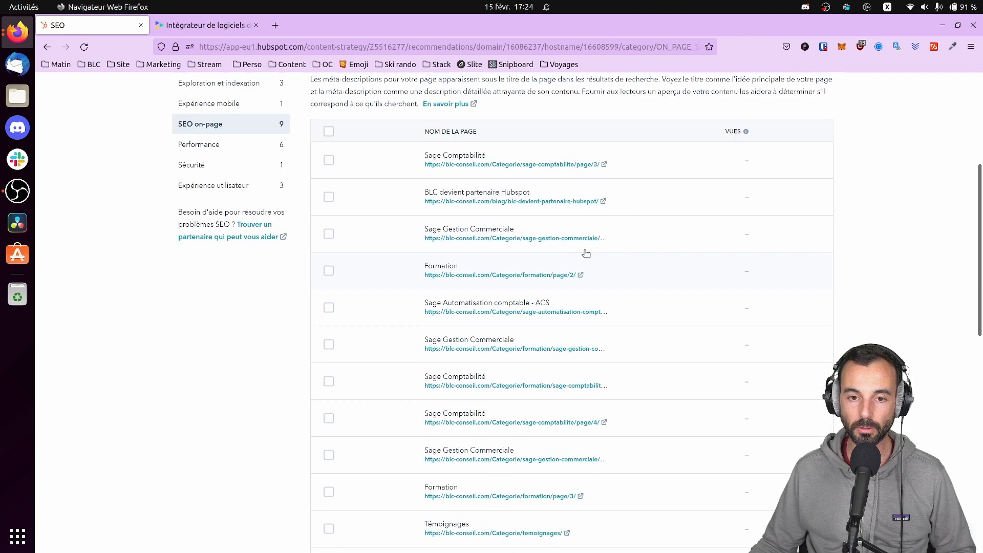
click(50, 48)
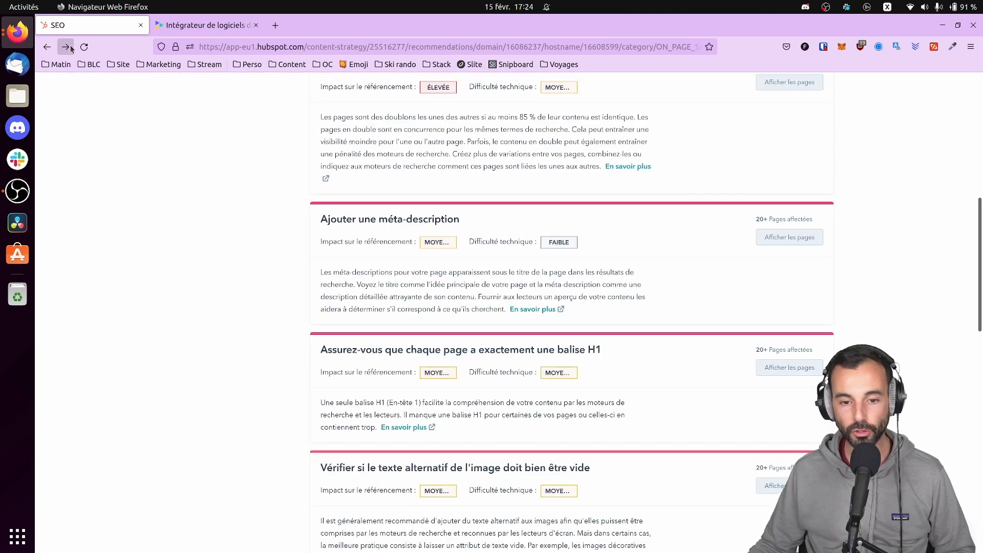
scroll(559, 235, down, 3)
scroll(518, 267, up, 10)
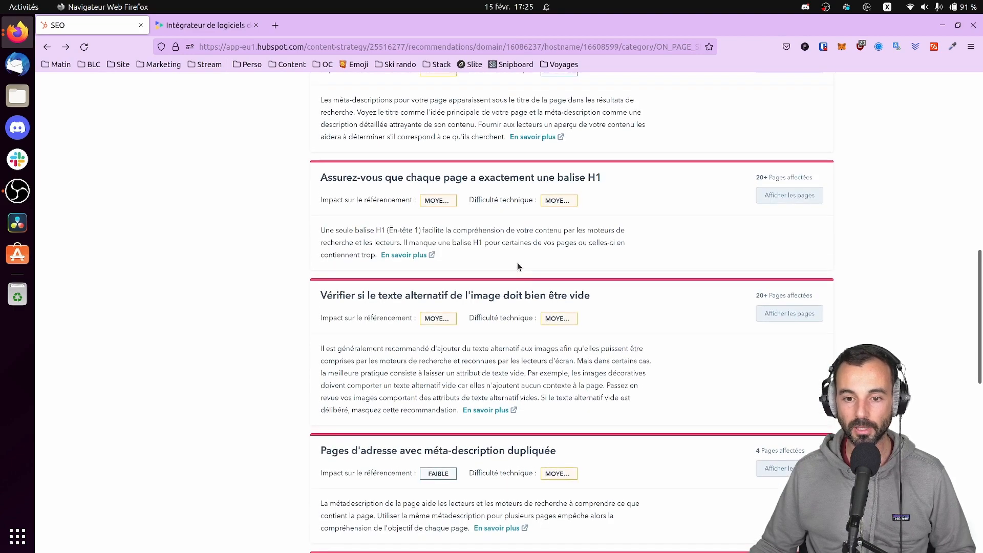
scroll(284, 290, down, 2)
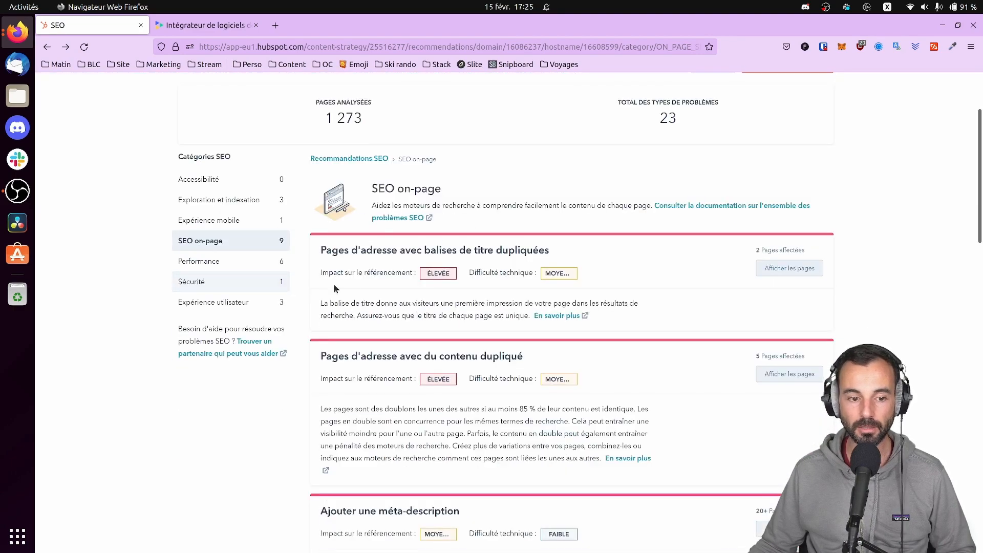
Review the Performance recommendations, listing the pages with excessive blocking time, then return
click(259, 261)
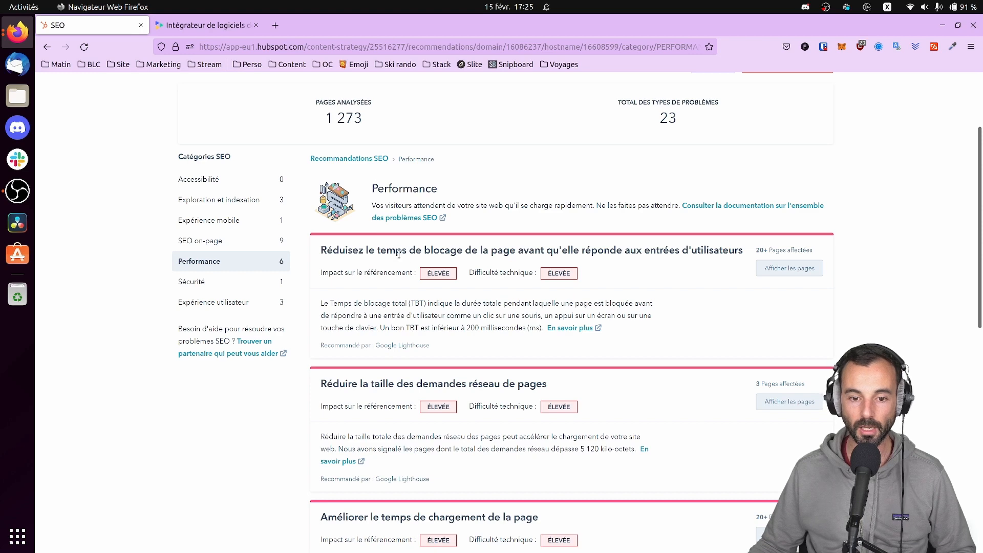
click(812, 270)
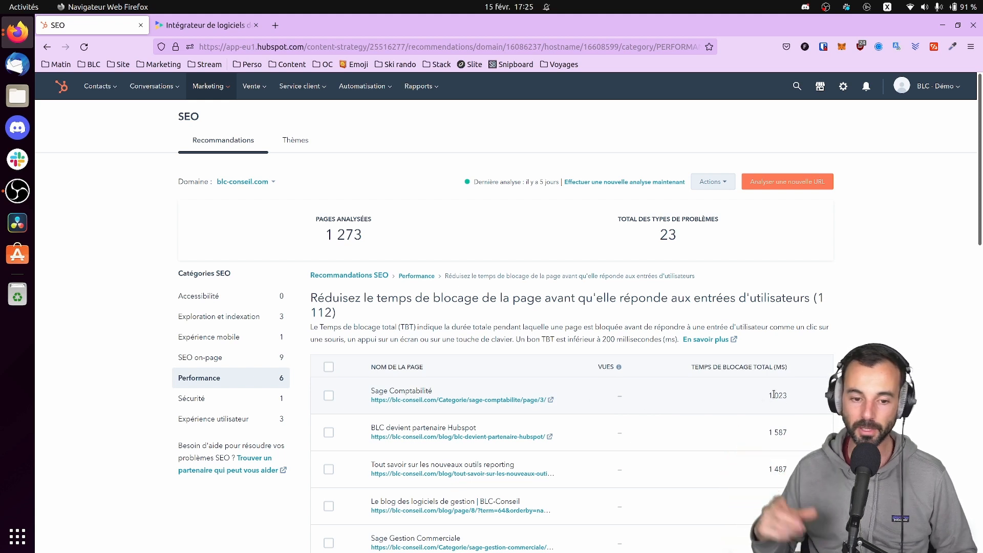
click(47, 47)
scroll(494, 237, up, 3)
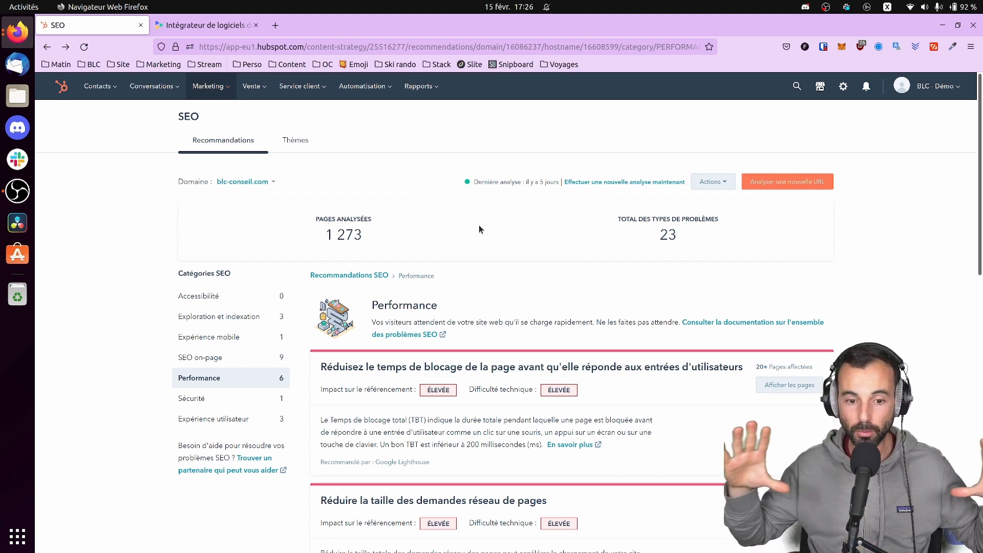
Browse HubSpot's Marketing menu, then switch to the blc-conseil.com home page tab
click(210, 84)
mouse_move(269, 197)
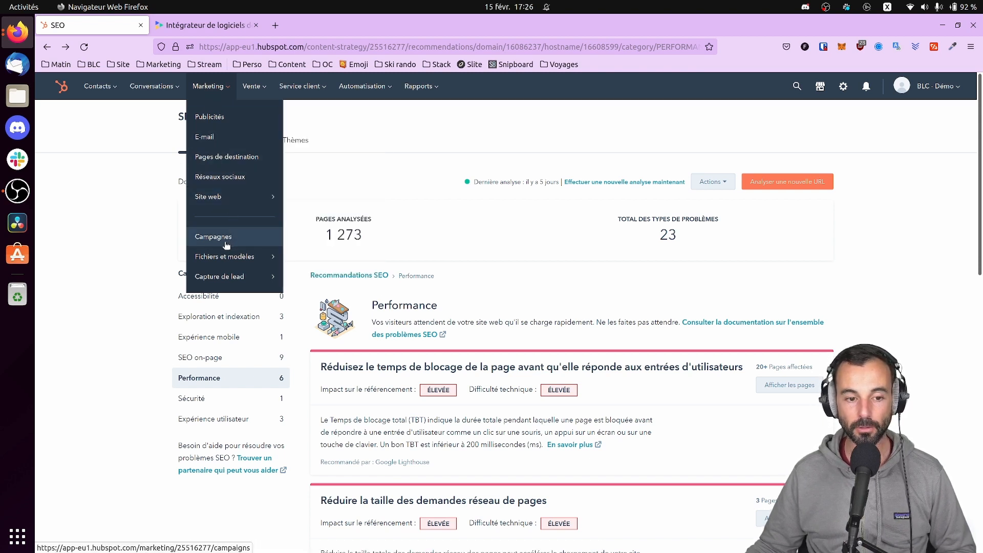
mouse_move(227, 283)
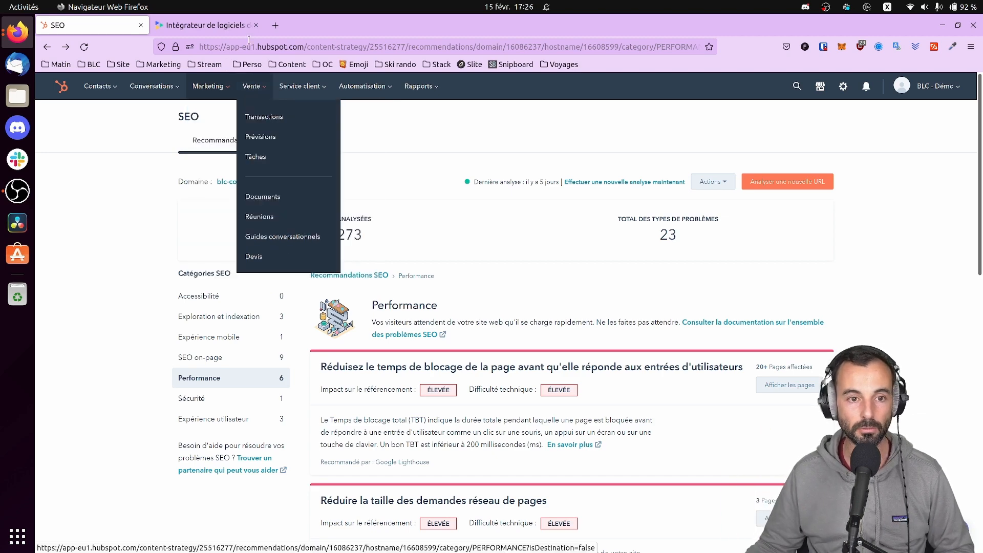
click(205, 25)
Open the company blog on blc-conseil.com and dismiss the chatbot popup
mouse_move(677, 100)
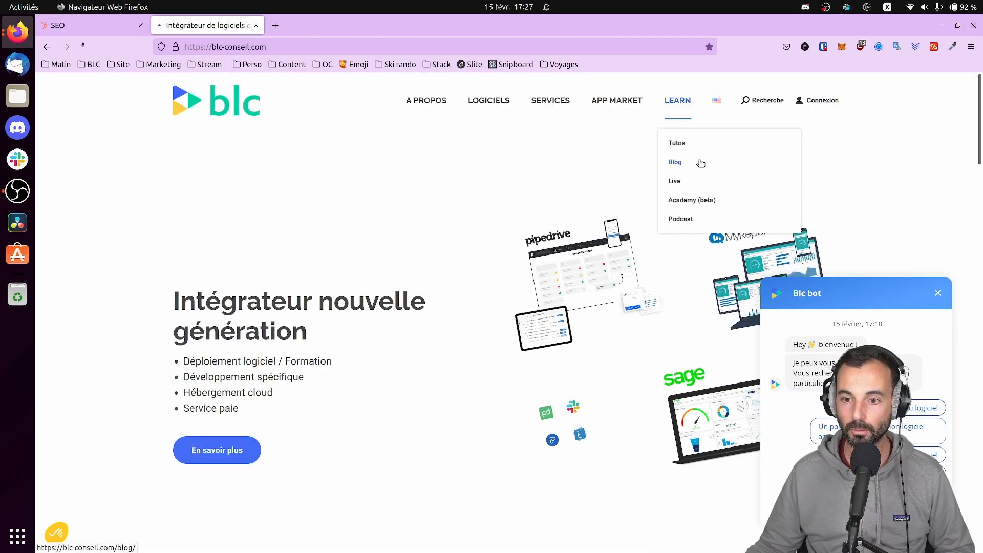
click(698, 162)
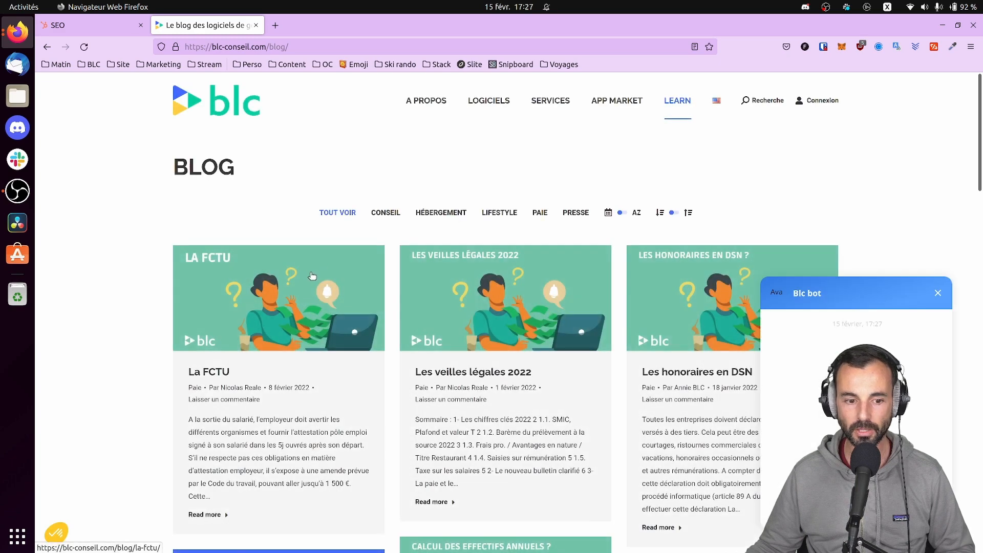
scroll(294, 279, down, 3)
click(938, 293)
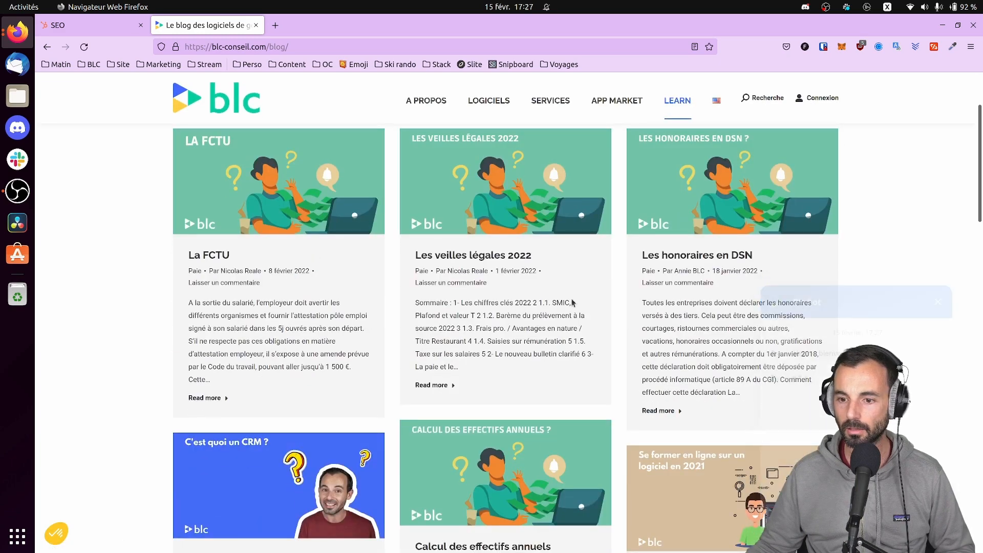
scroll(458, 274, down, 3)
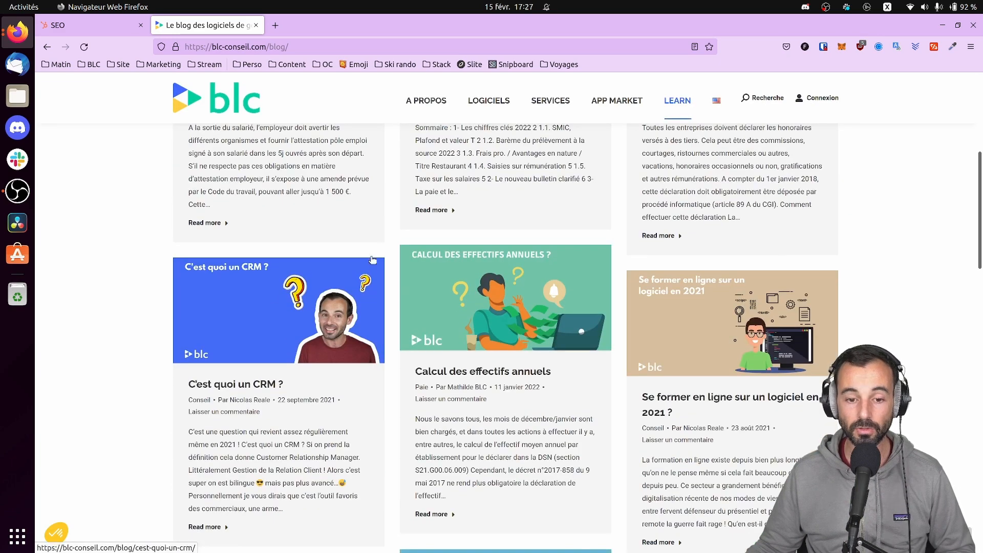
scroll(378, 247, up, 3)
scroll(558, 262, down, 3)
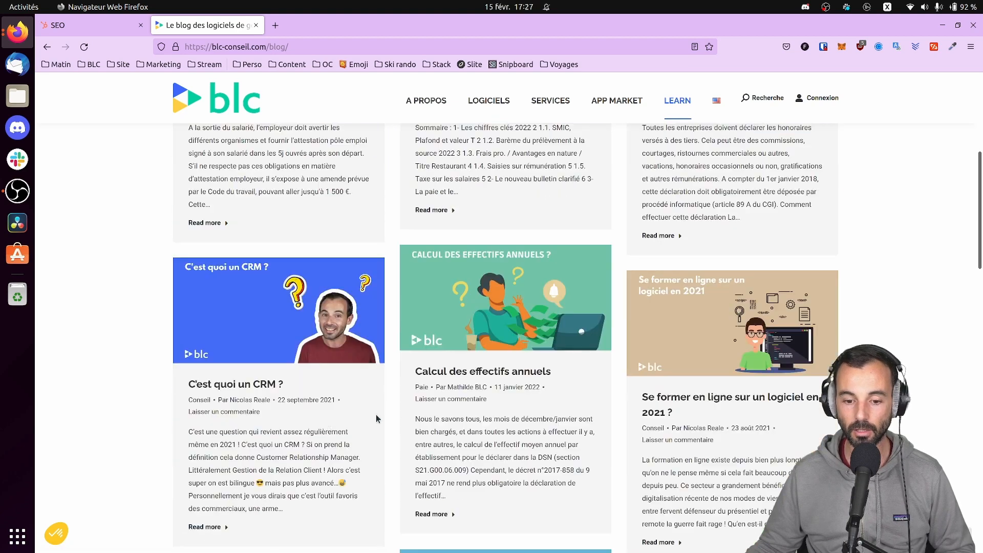
Read through the article 'C'est quoi un CRM ?' and return to the blog listing
click(230, 388)
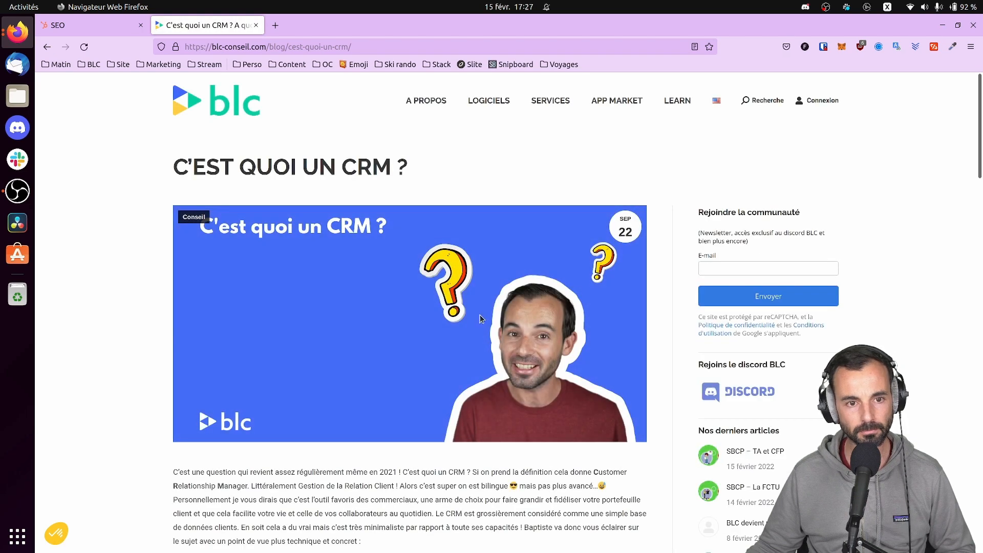
scroll(481, 318, down, 5)
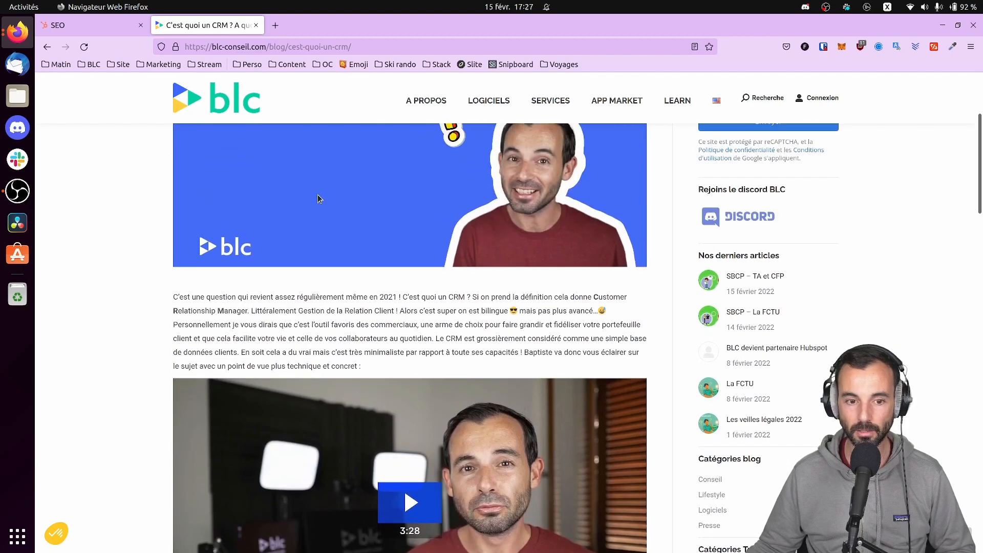
scroll(317, 204, down, 15)
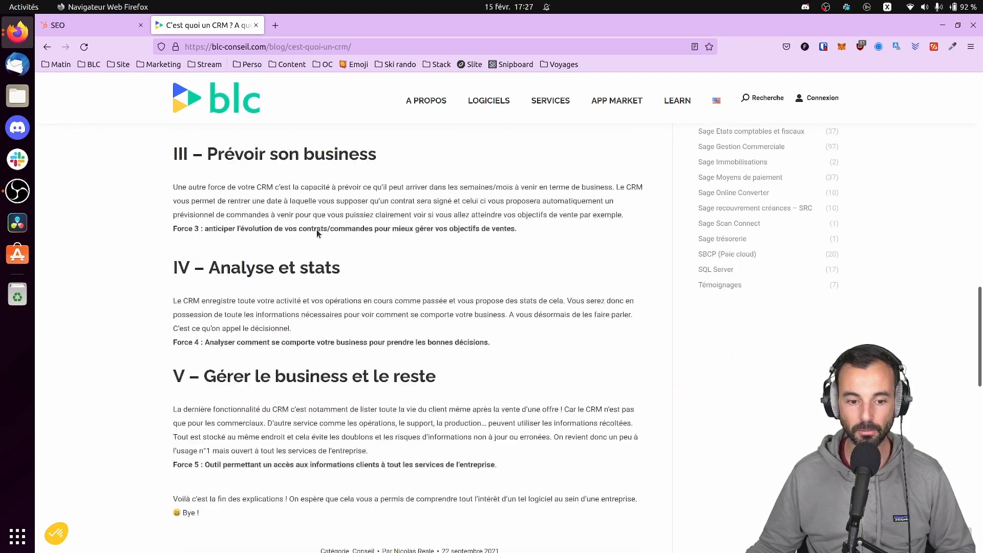
scroll(316, 230, down, 5)
scroll(316, 229, up, 20)
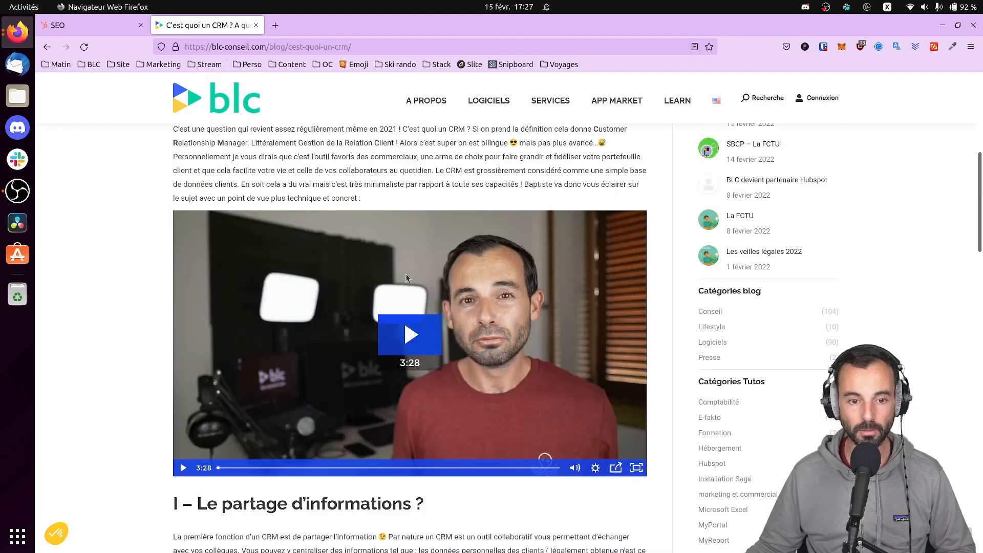
scroll(407, 278, up, 10)
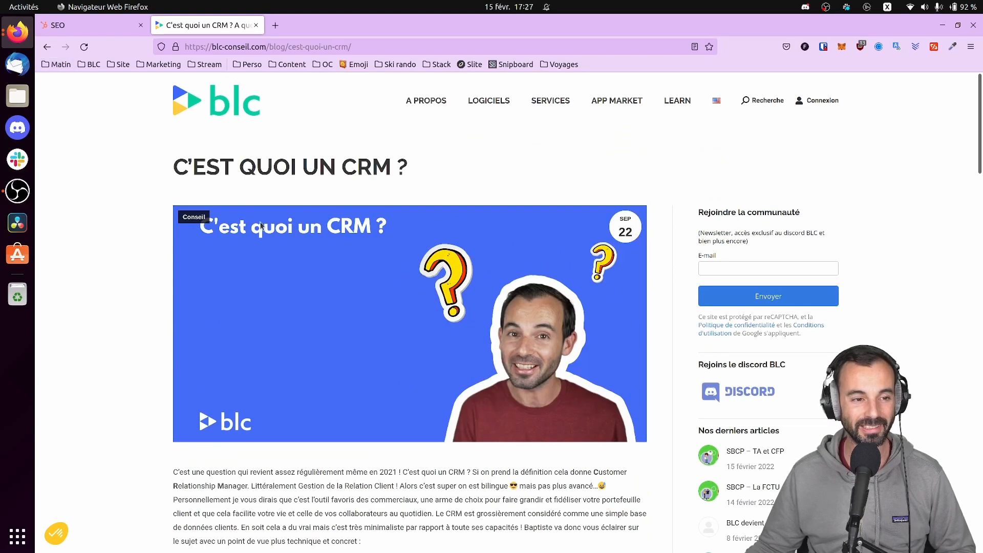
scroll(261, 225, down, 6)
click(47, 47)
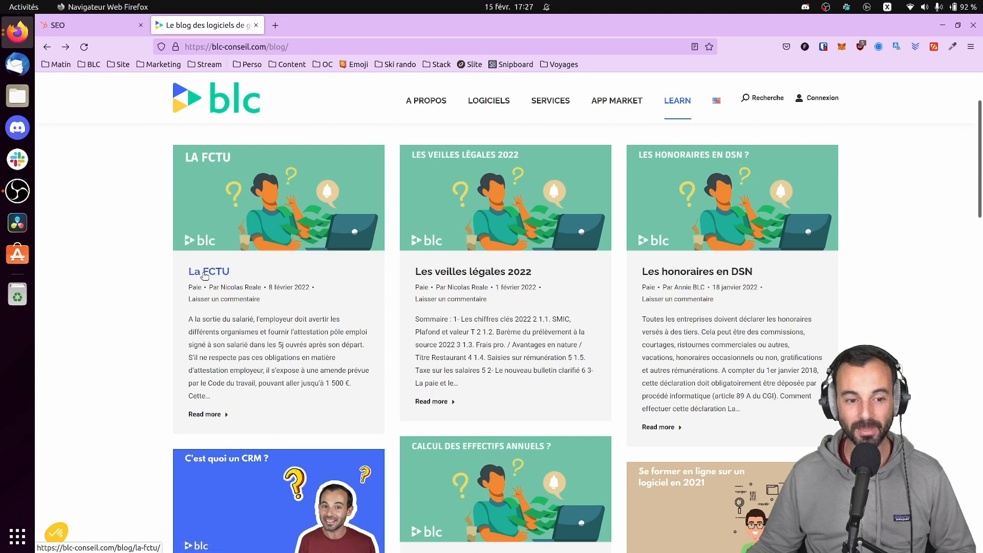
Skim the La FCTU article and go back to the blog listing
click(204, 276)
scroll(262, 296, down, 4)
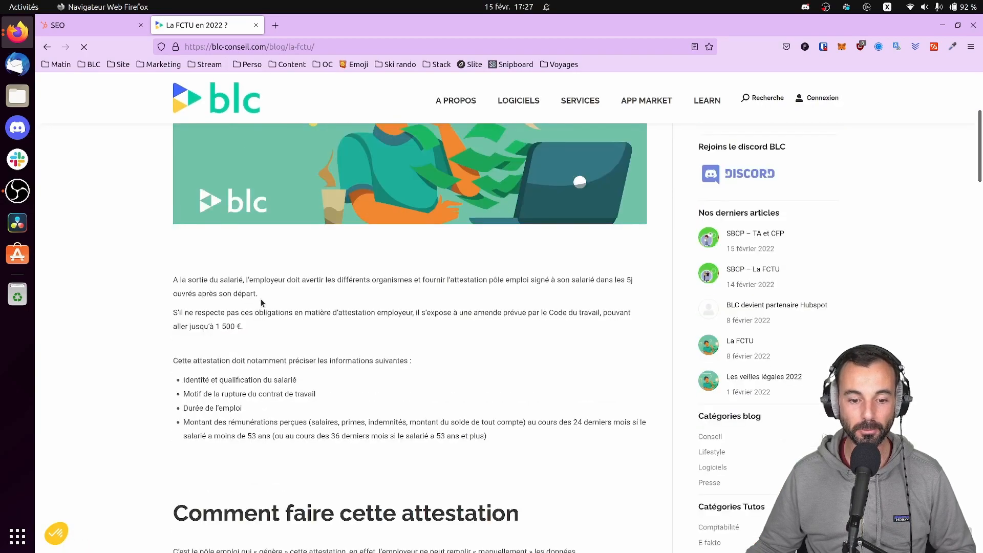
scroll(261, 302, down, 15)
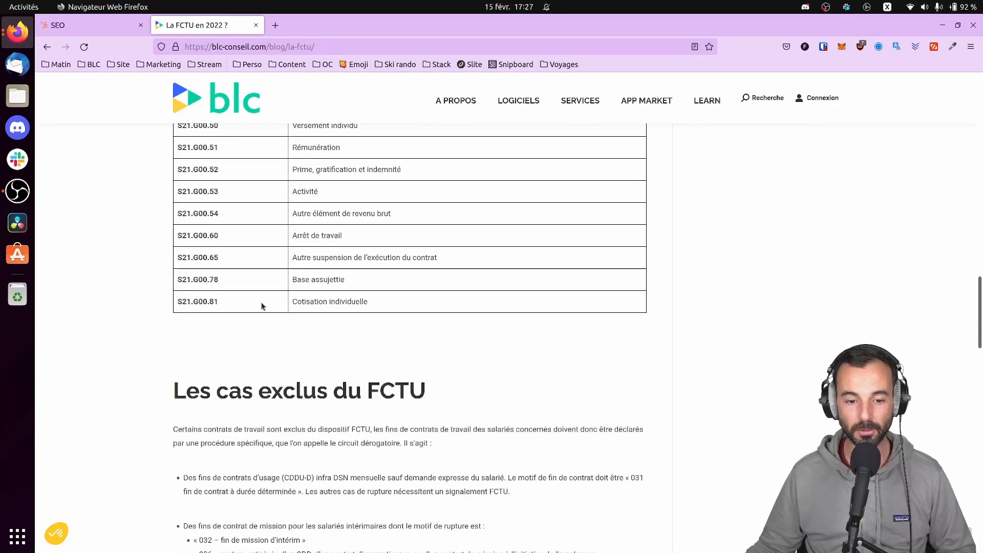
scroll(262, 307, down, 20)
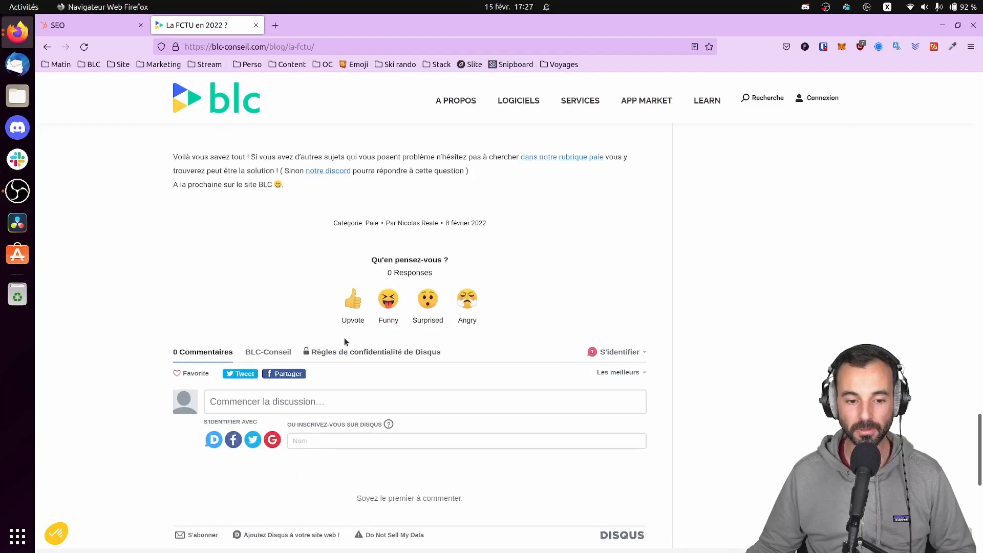
scroll(344, 338, up, 20)
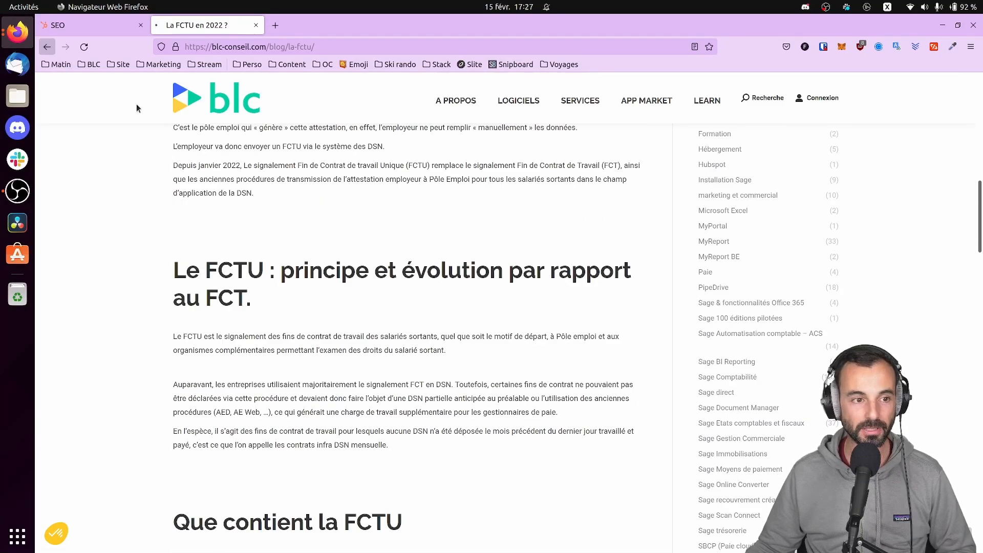
key(alt+Left)
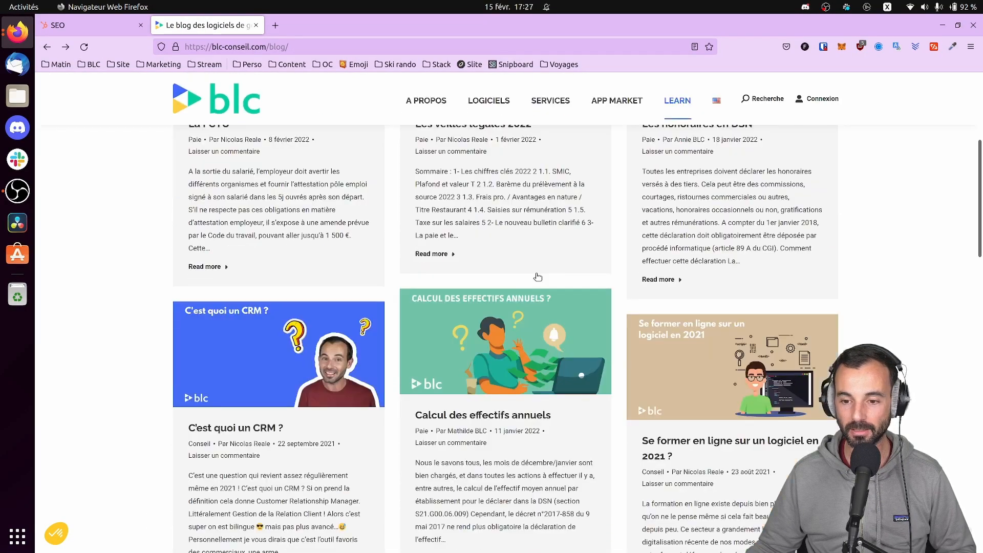
Skim the CRM for Smarketing article, then return to HubSpot's SEO recommendations
scroll(537, 276, down, 5)
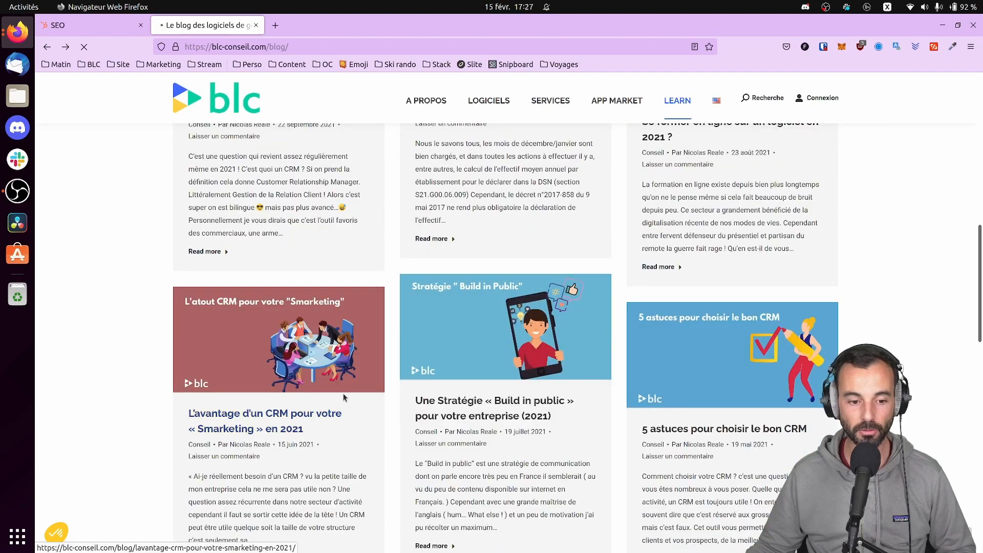
click(284, 412)
scroll(399, 390, down, 20)
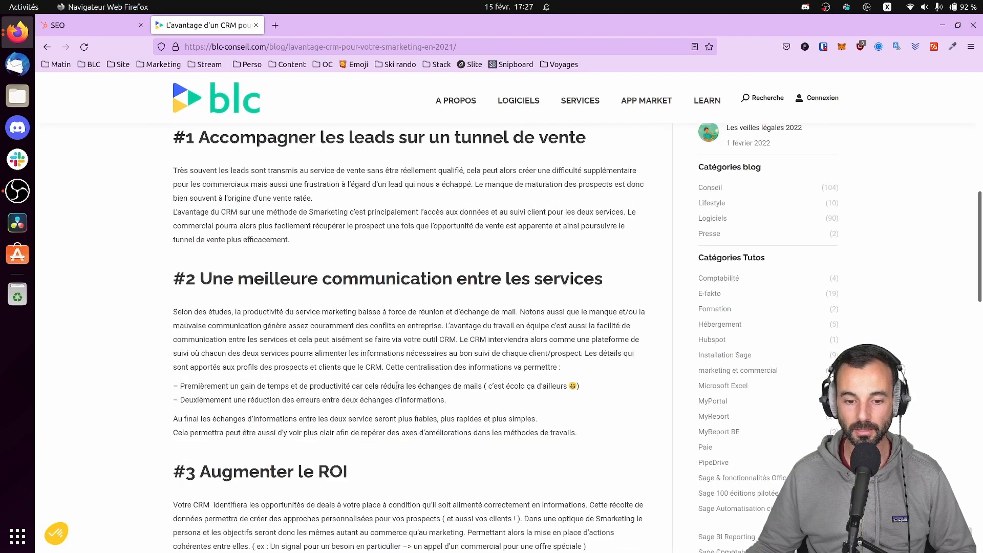
scroll(409, 383, up, 20)
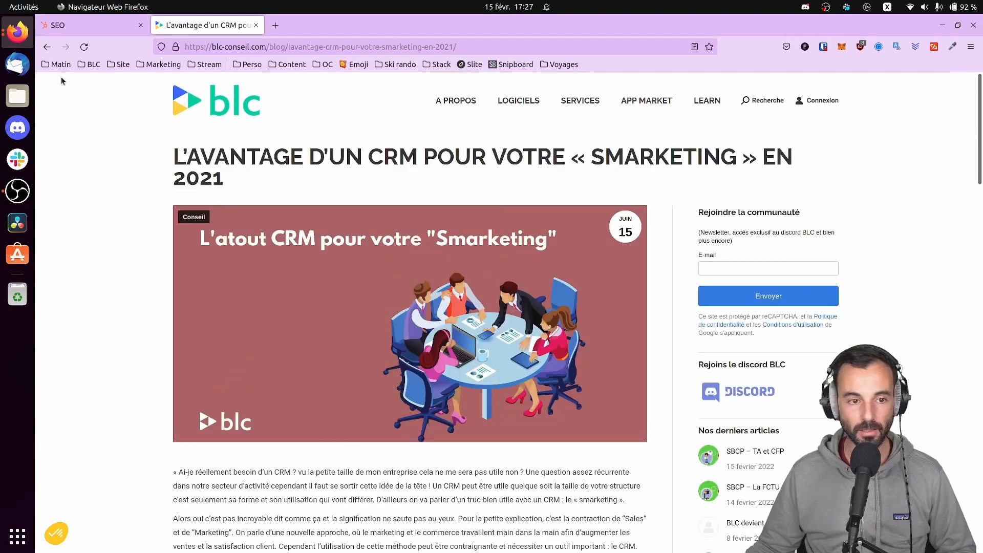
click(47, 46)
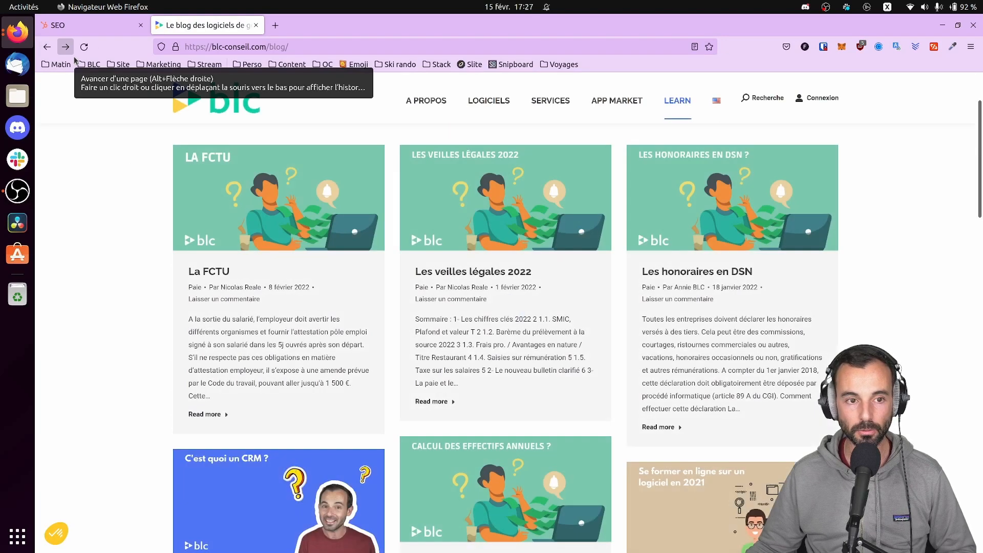
click(82, 25)
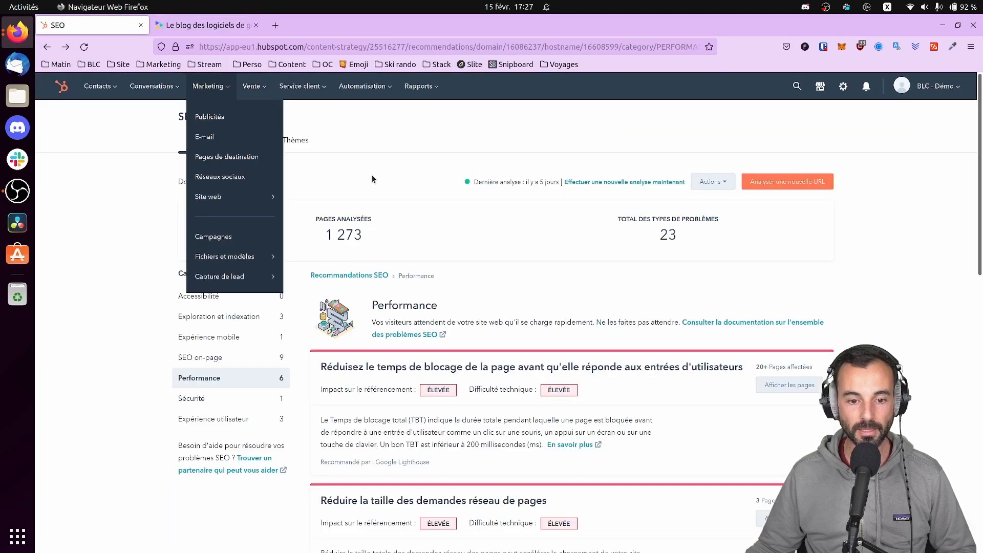
Copy the Paie call-to-action's embed code from HubSpot's CTA list, then return to the blog
mouse_move(281, 198)
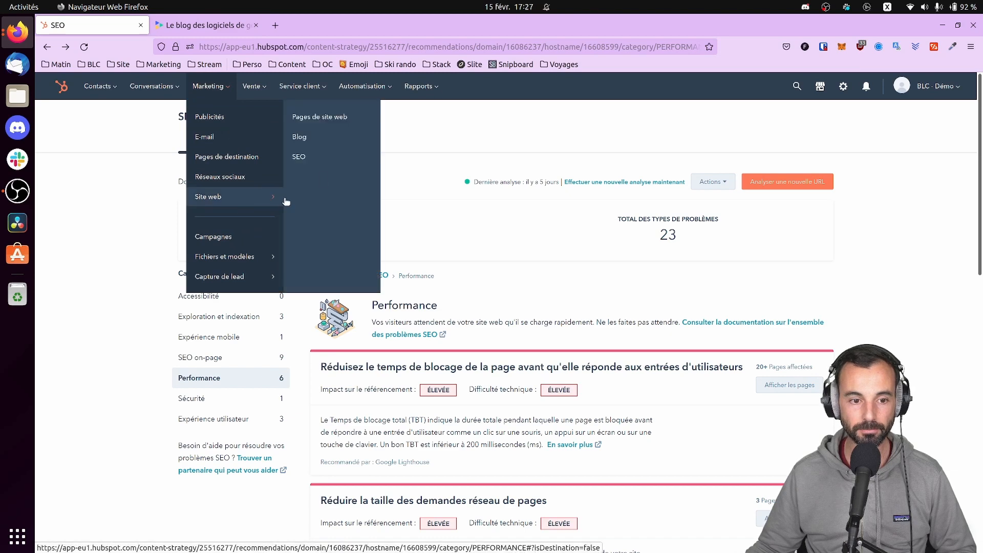
mouse_move(271, 276)
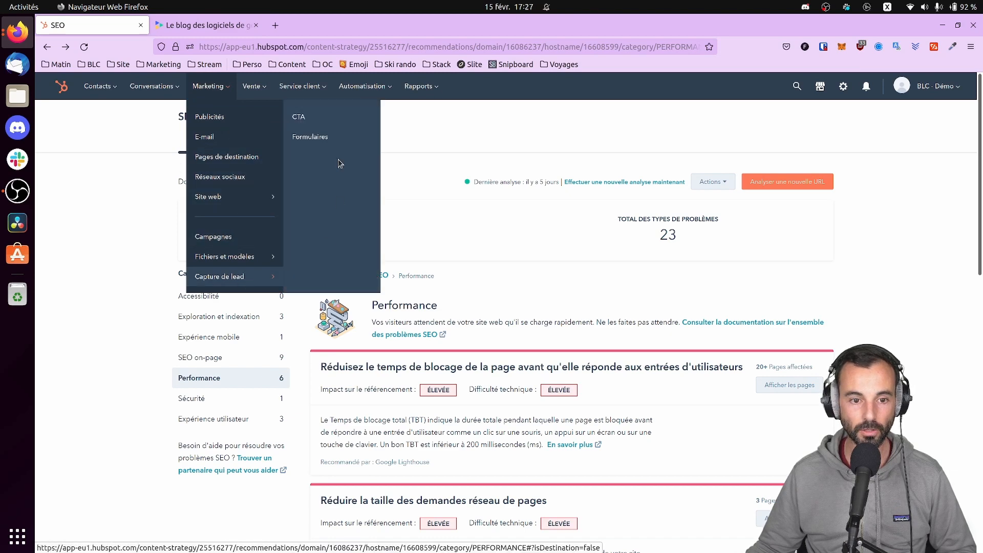
click(296, 116)
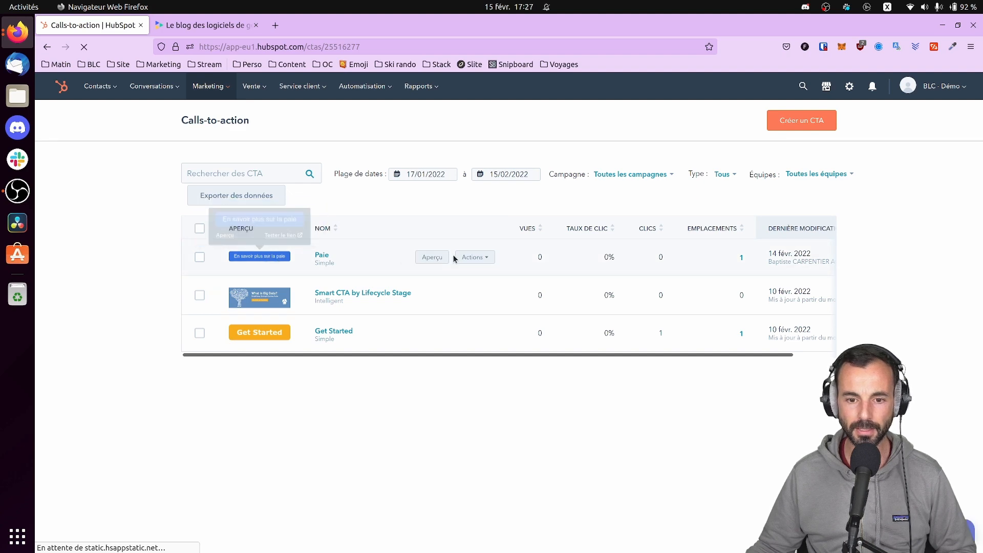
click(472, 258)
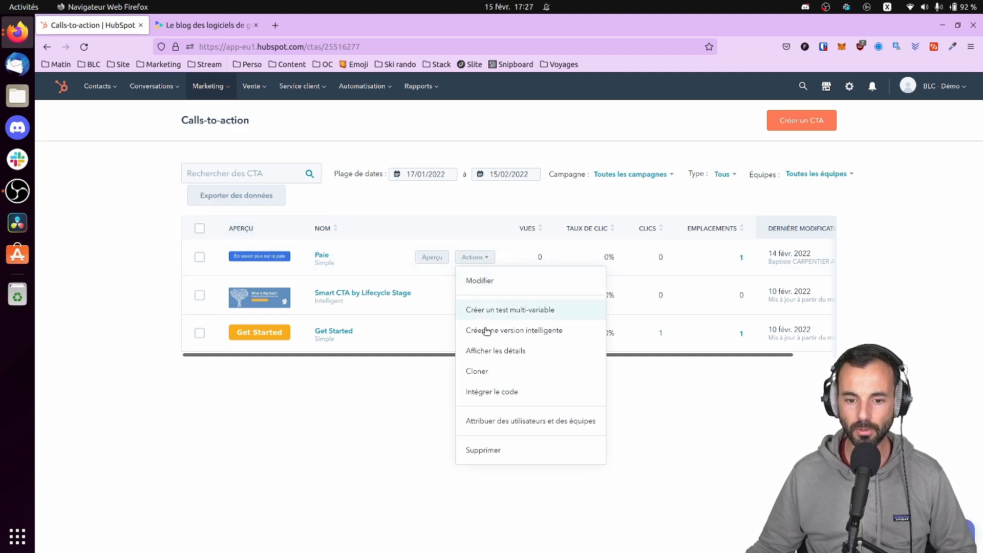
click(500, 392)
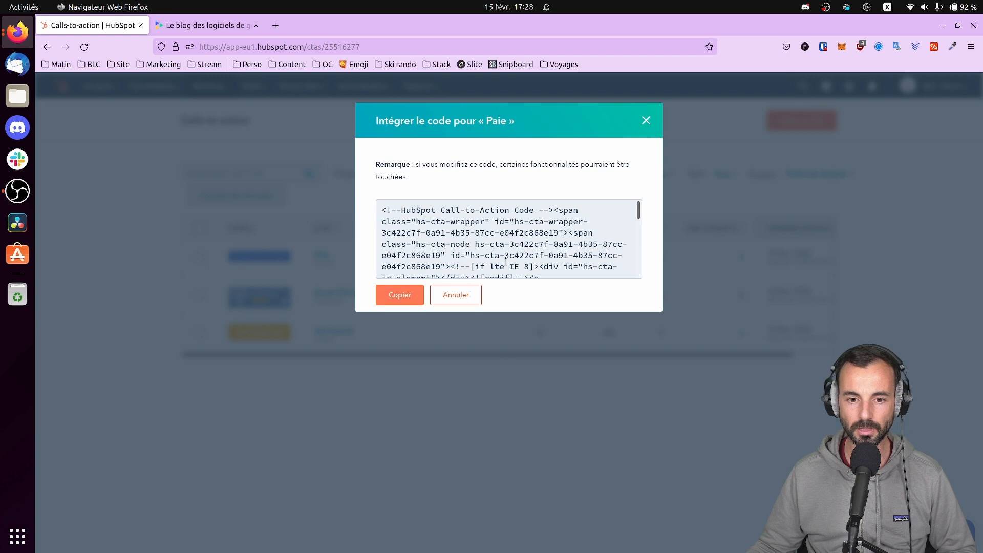
click(410, 304)
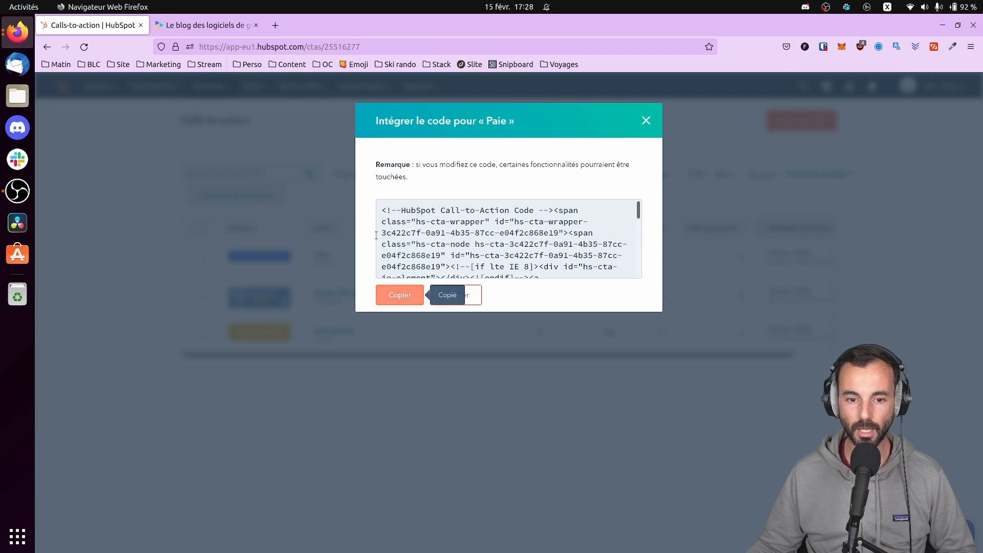
click(645, 122)
click(190, 26)
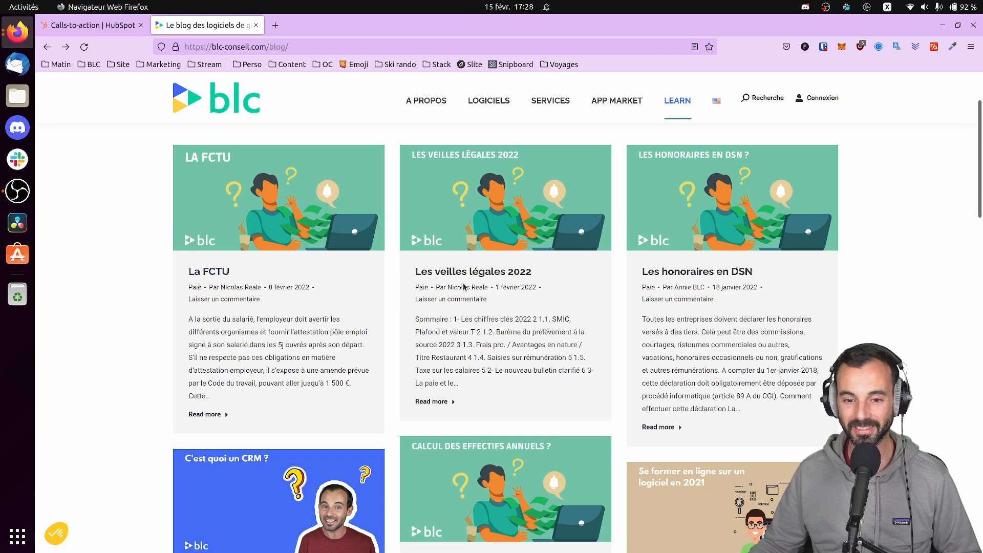
Look through the Les veilles légales 2022 article and return to the blog listing
scroll(445, 435, down, 3)
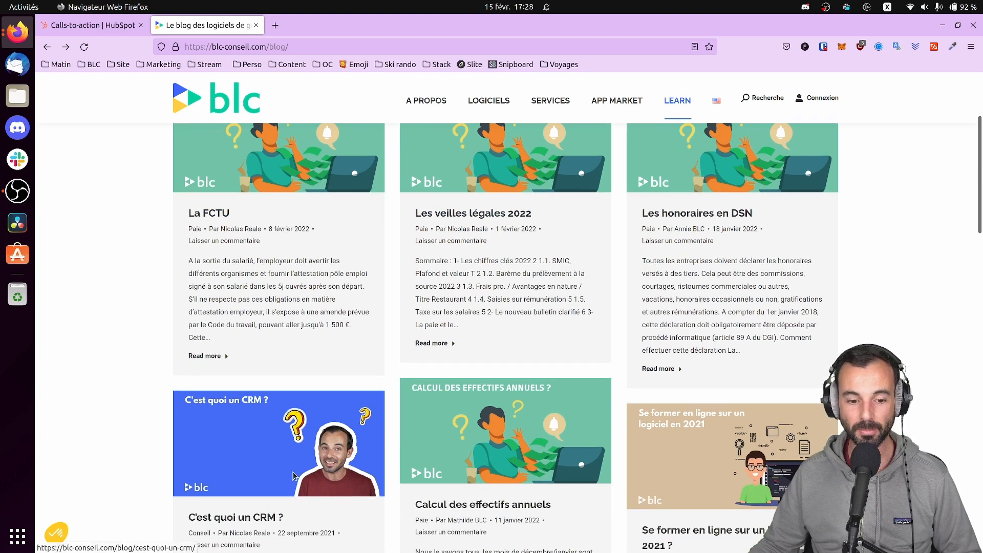
scroll(446, 436, up, 4)
click(468, 331)
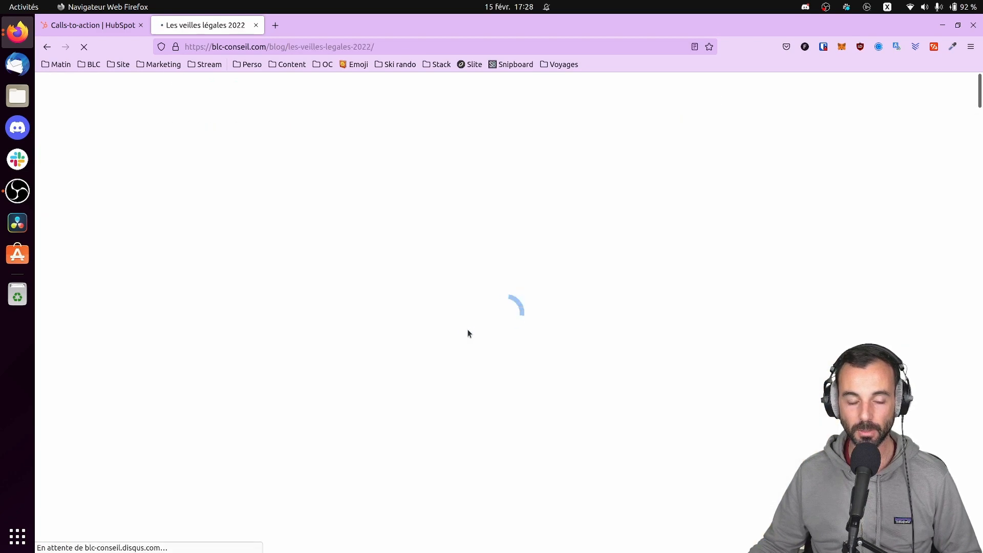
scroll(343, 265, down, 15)
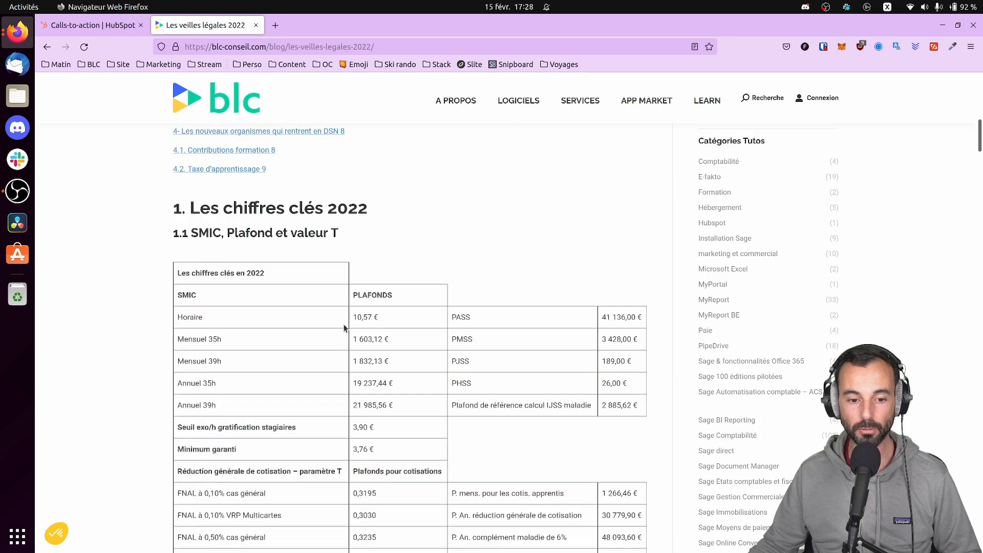
scroll(400, 301, down, 3)
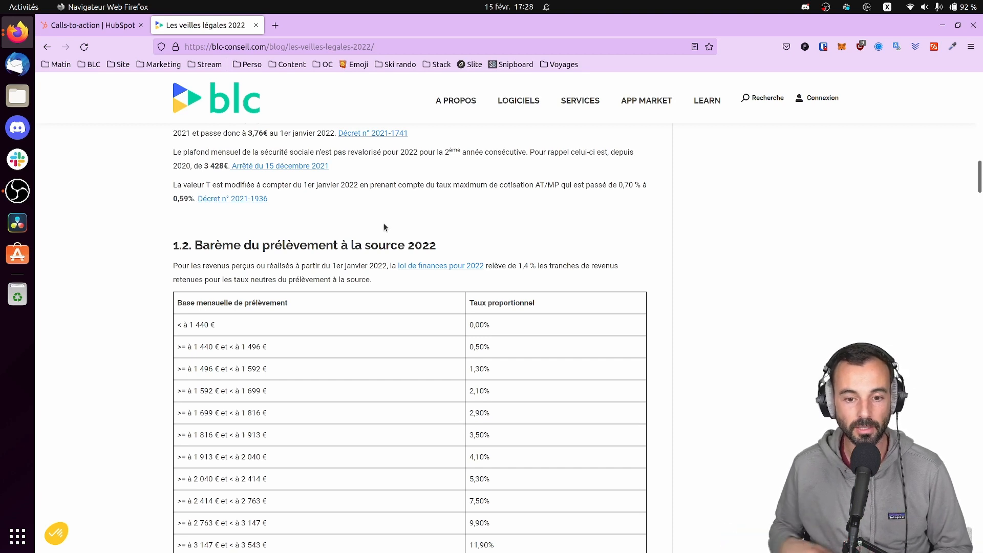
click(47, 47)
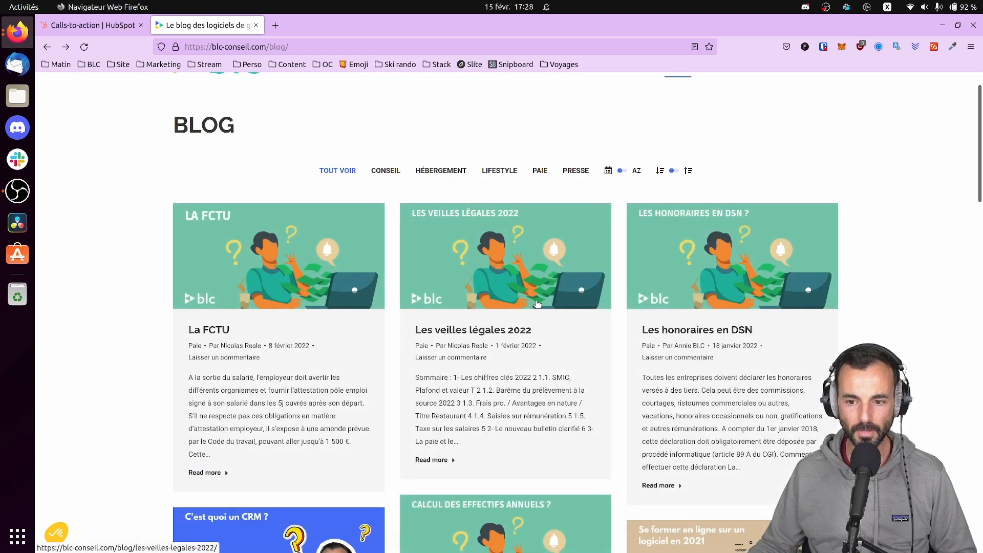
scroll(748, 275, up, 1)
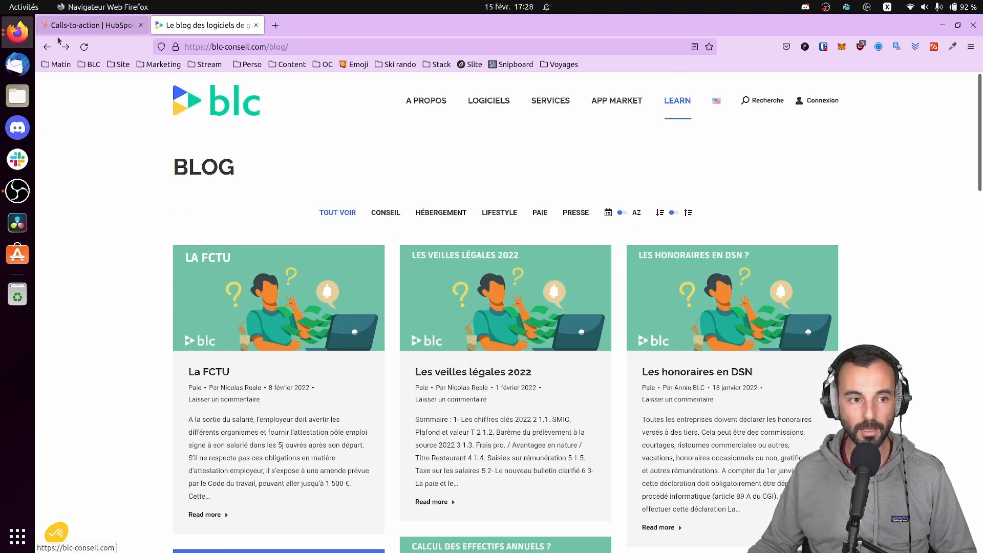
Copy the Paie CTA embed code again from HubSpot's calls-to-action list
click(77, 30)
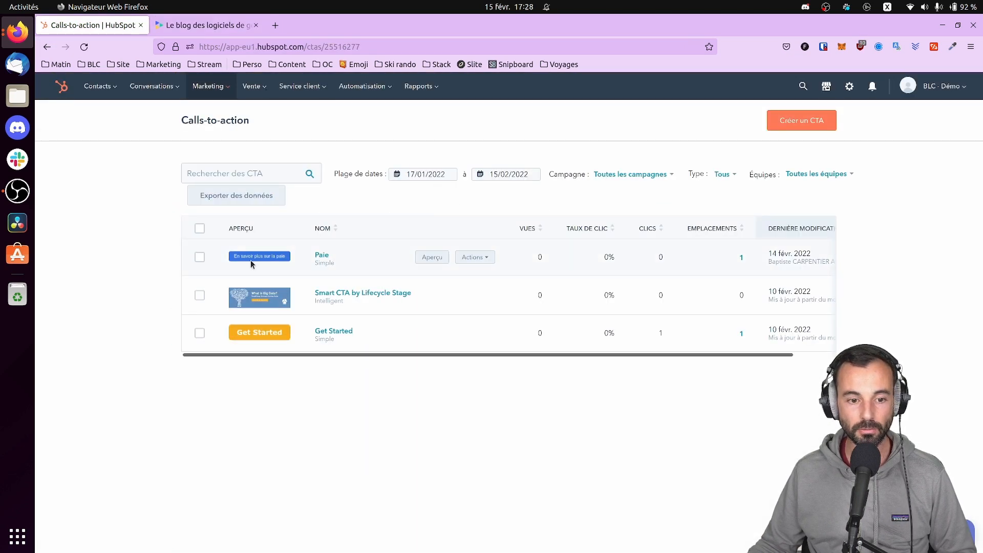
click(474, 258)
click(498, 392)
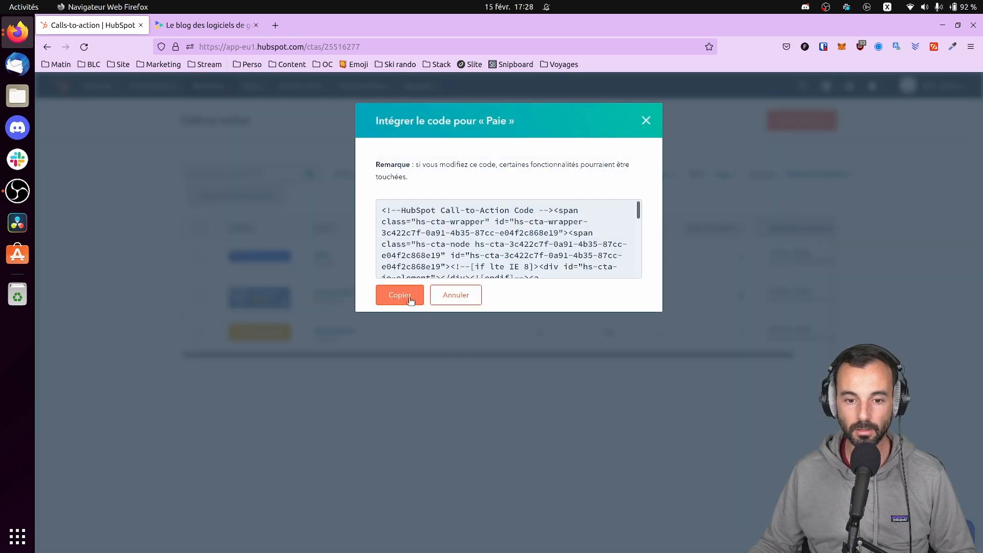
click(411, 300)
click(240, 25)
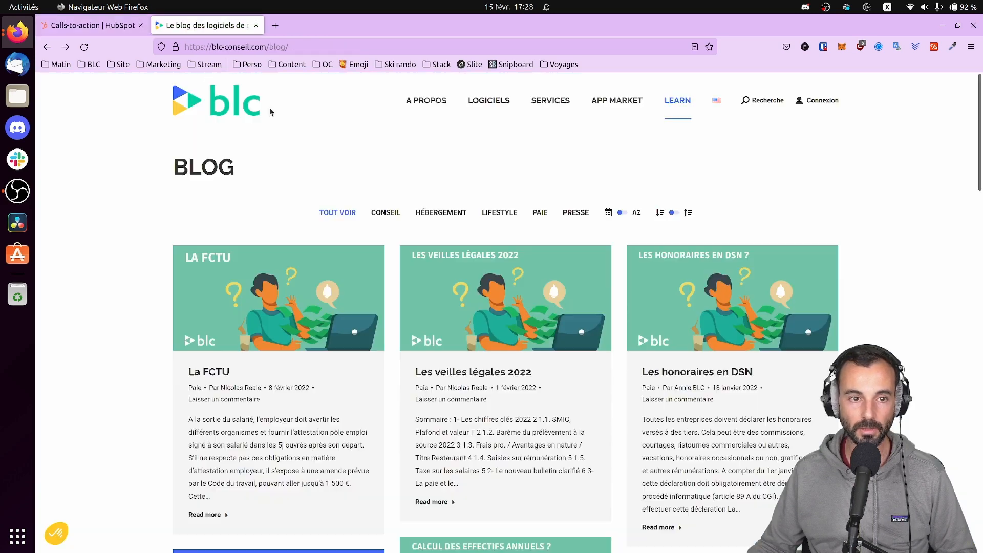
Open the La FCTU article and go to the site's WordPress admin login page
click(217, 374)
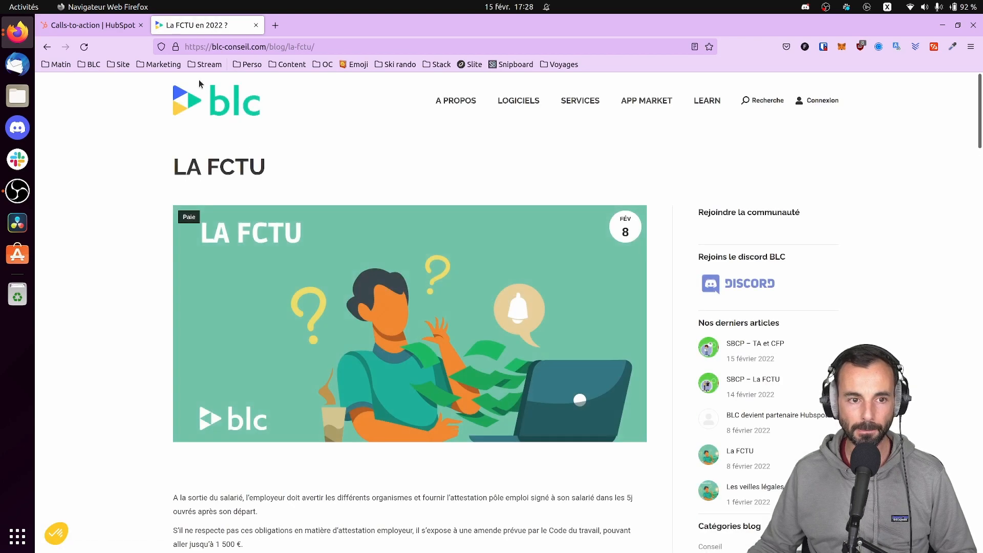
click(121, 64)
click(136, 96)
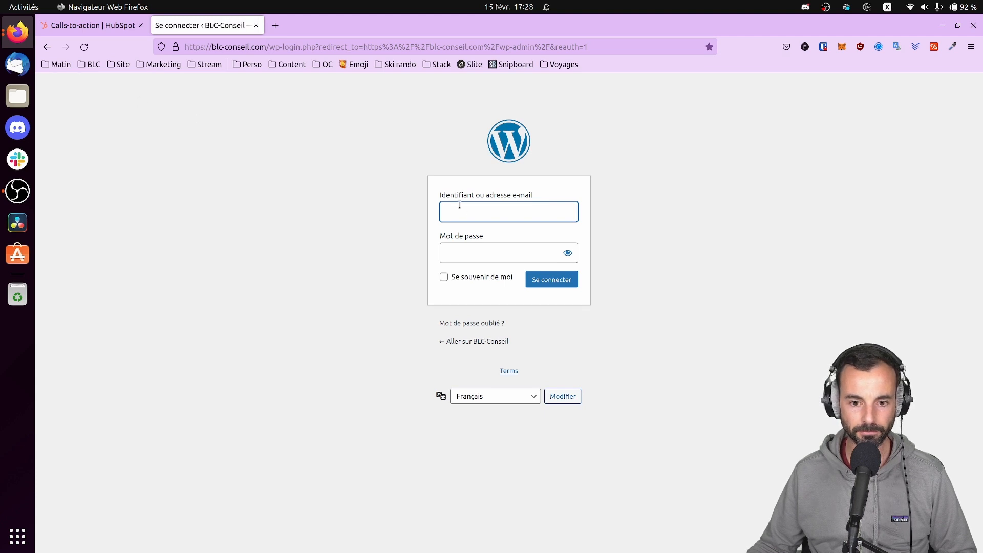
Unlock the password manager and sign in to WordPress admin with the saved login
click(828, 51)
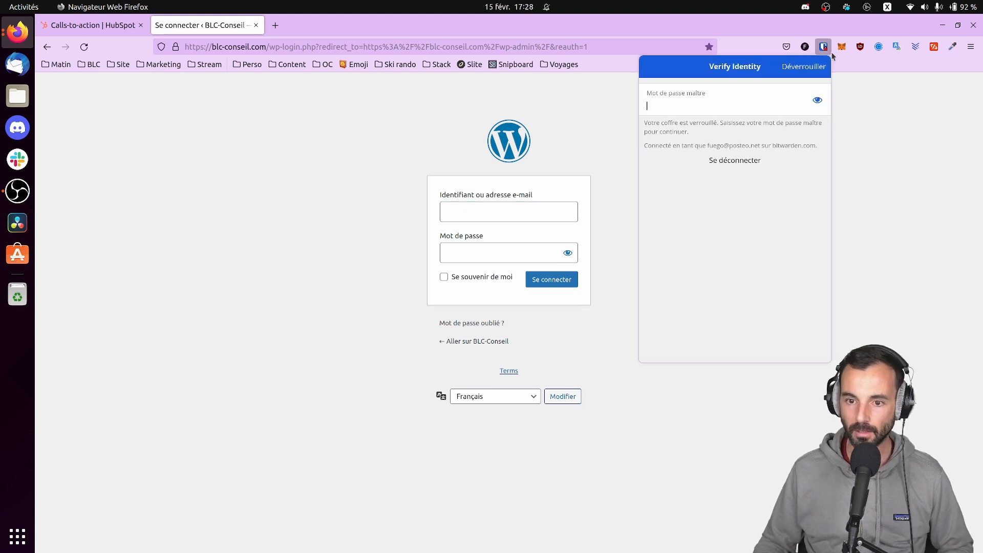
text(••)
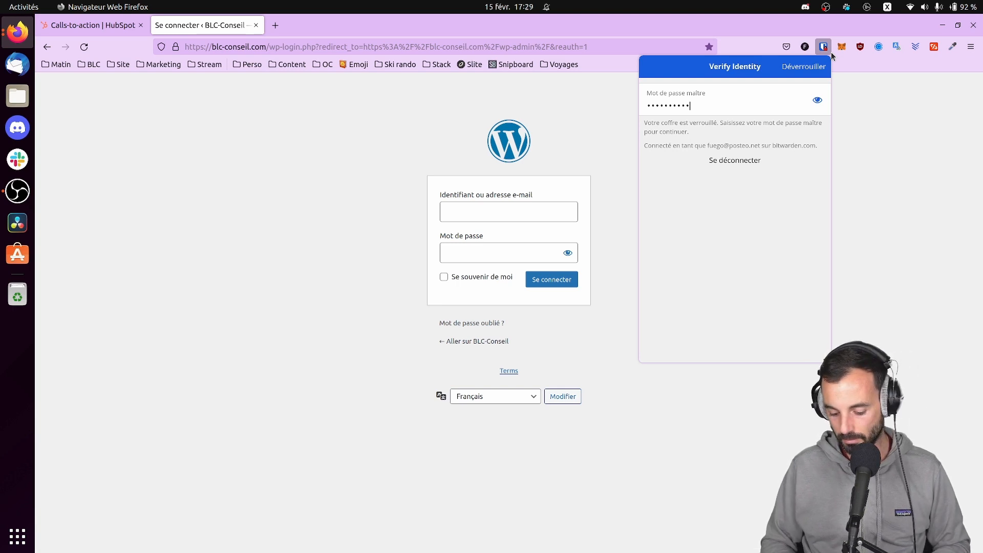
key(Return)
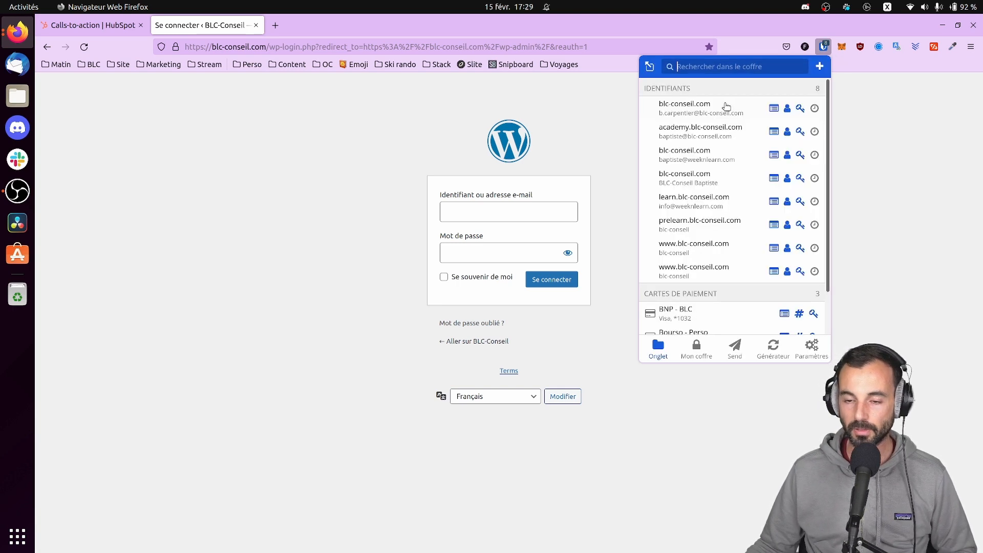
click(709, 108)
click(573, 281)
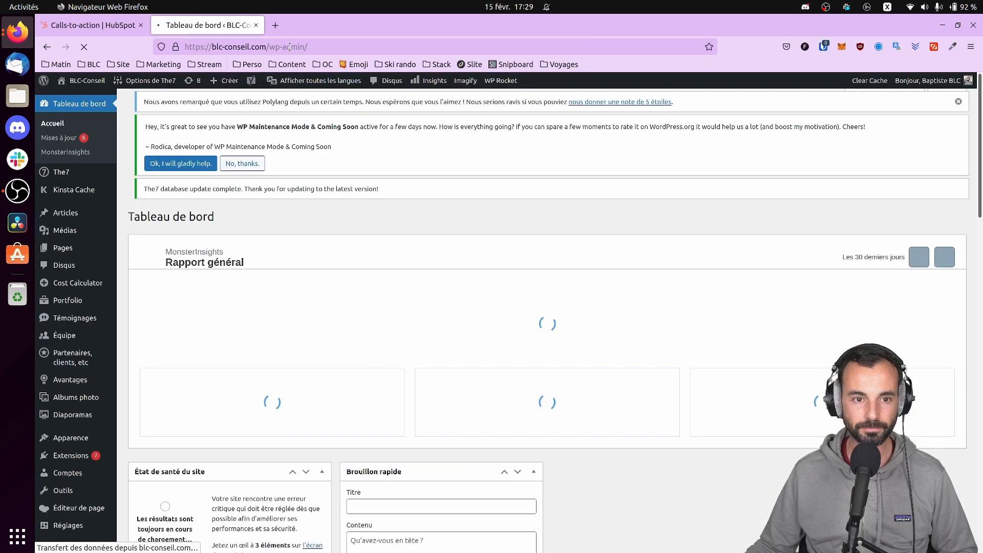
Navigate to the La FCTU article on blc-conseil.com and open it in the block editor
click(290, 46)
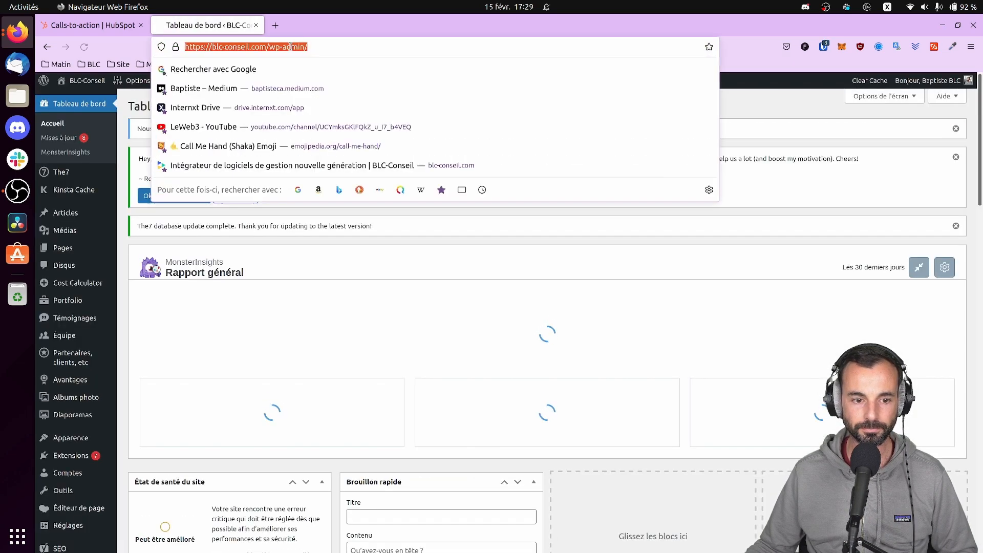
text(blc)
key(Return)
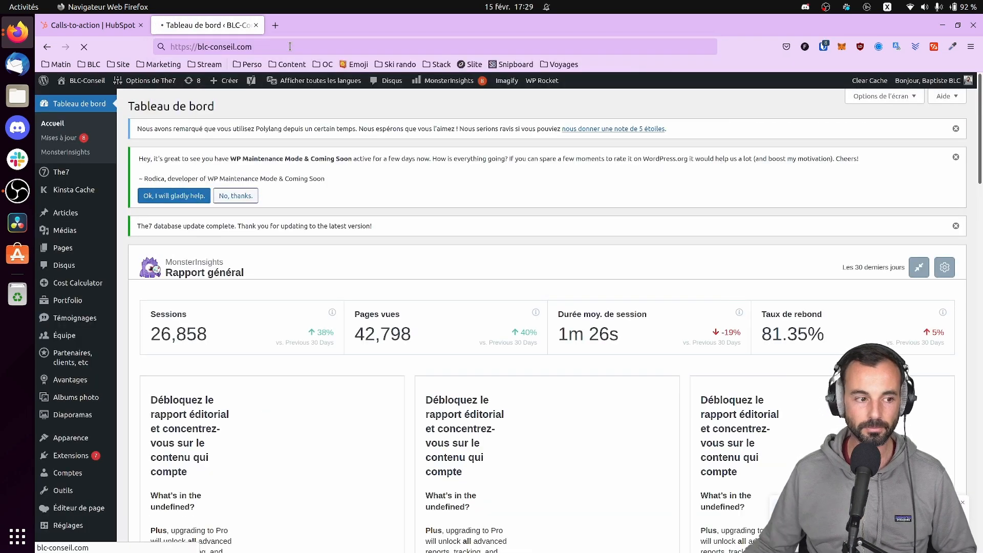
mouse_move(668, 122)
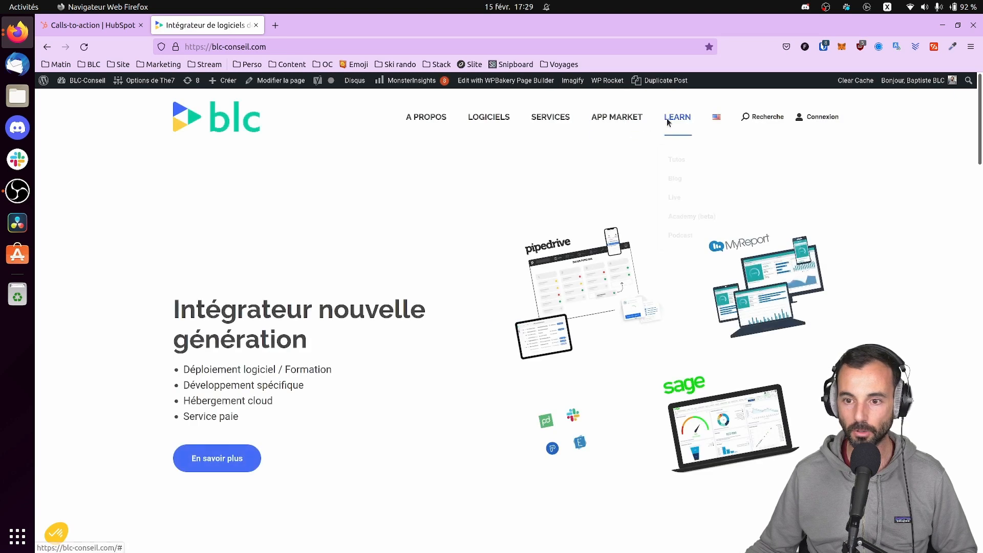
click(677, 179)
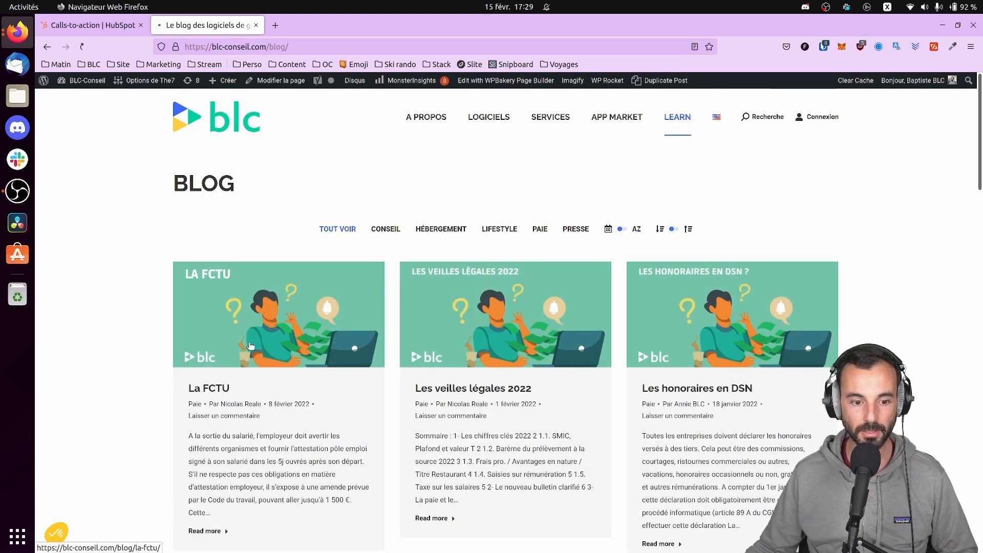
click(250, 345)
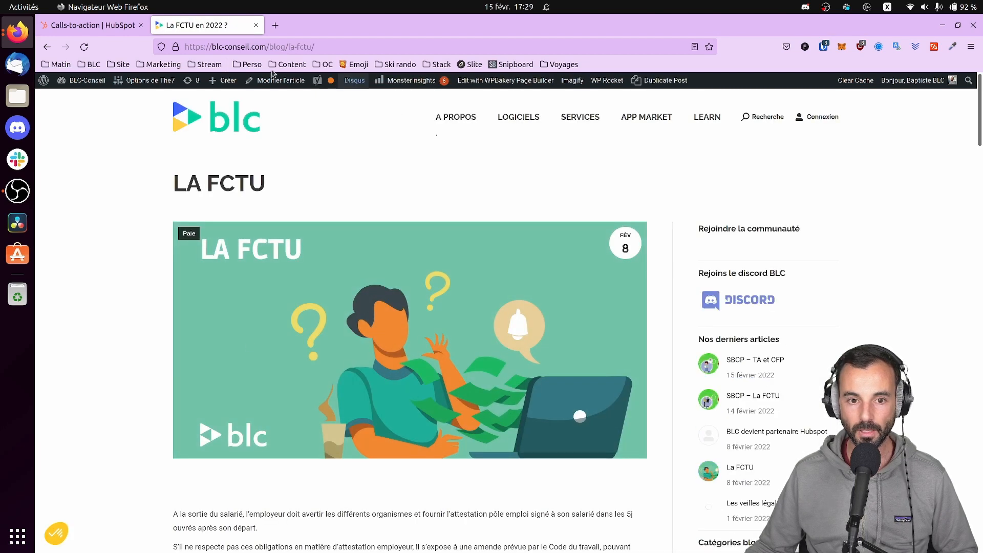
click(265, 82)
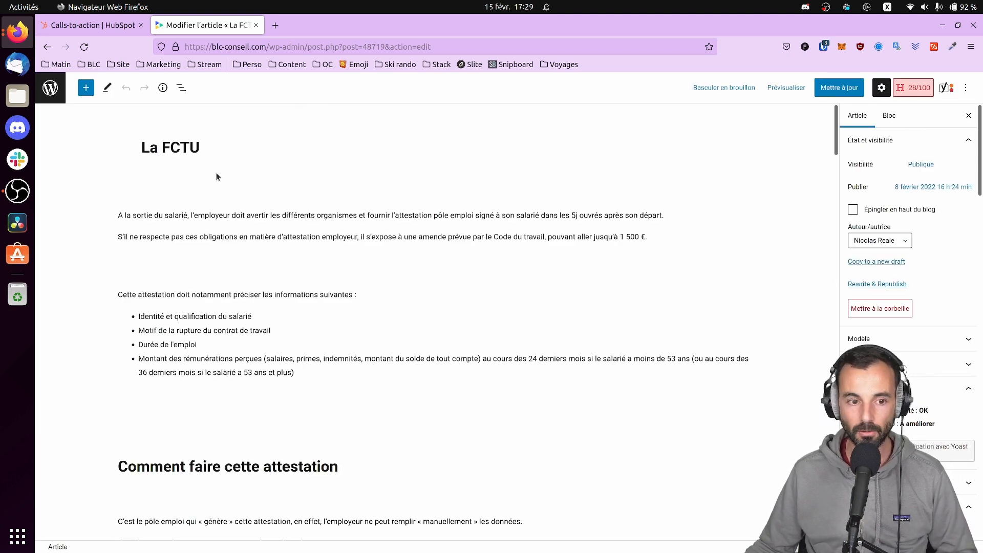
click(201, 185)
click(307, 293)
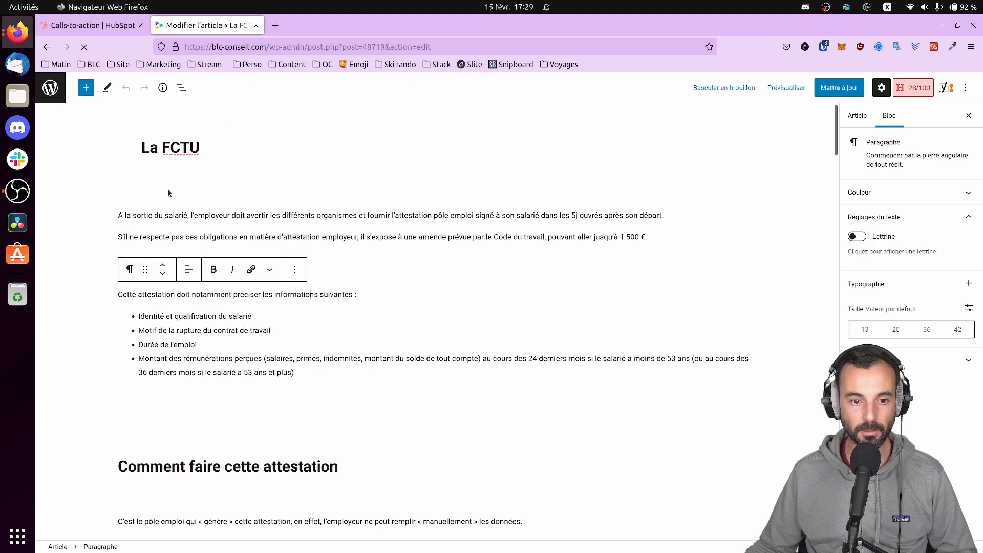
scroll(156, 205, down, 3)
Insert a custom HTML block above 'Comment faire cette attestation' and paste the HubSpot CTA code
click(279, 260)
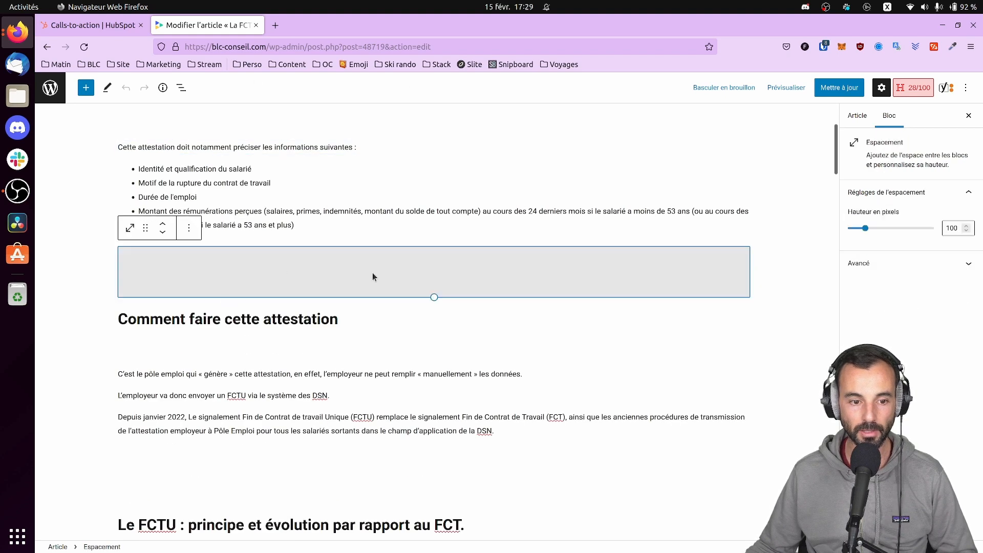
scroll(394, 290, up, 3)
scroll(439, 345, down, 2)
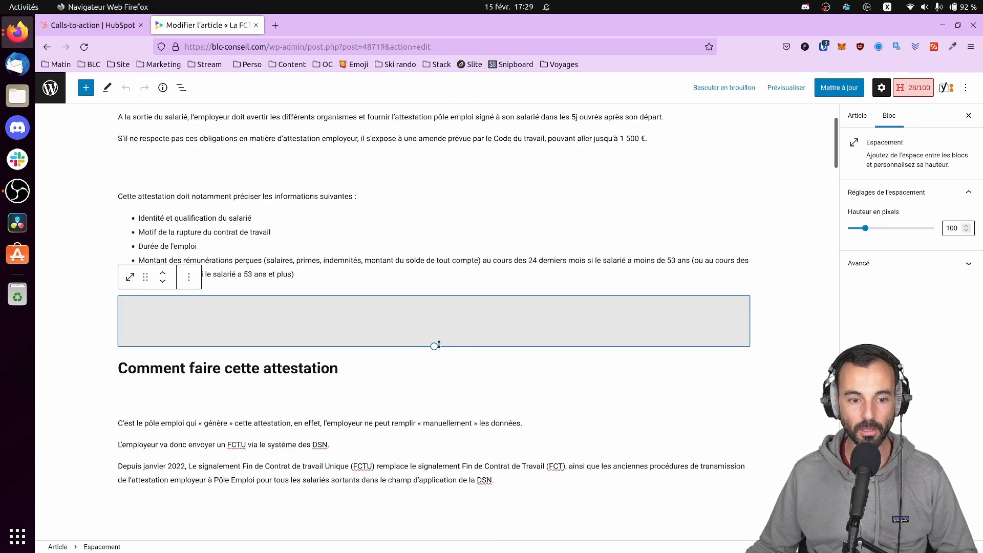
click(331, 352)
click(434, 353)
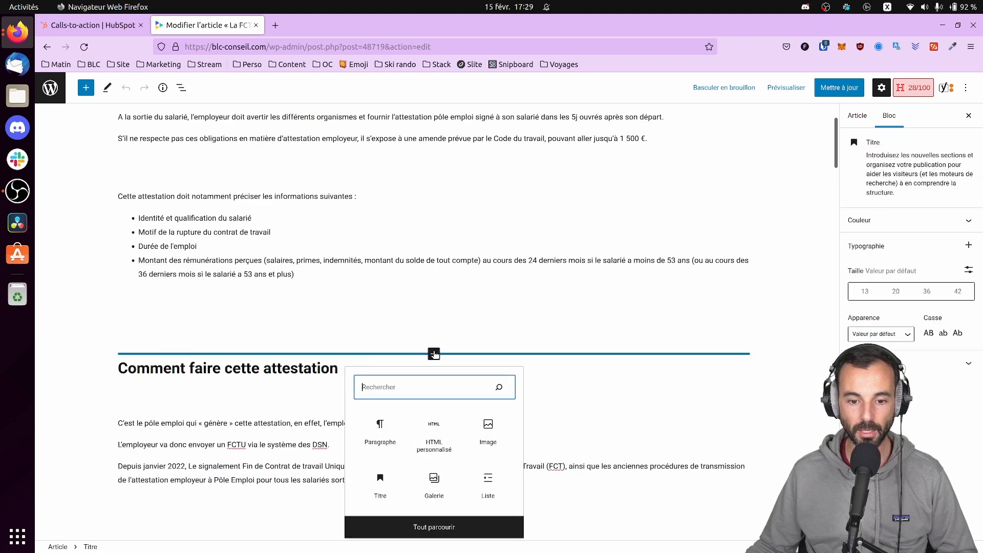
click(434, 432)
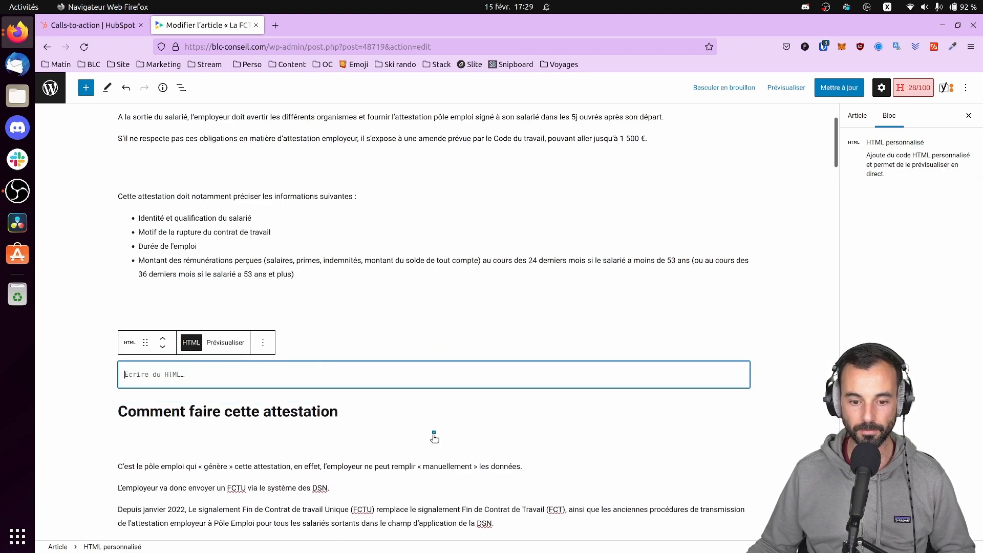
text(<!--HubSpot Call-to-Action Code --><span class="hs-cta-wrapper" id="hs-cta-wrapper-3c422c7f-0a91-4b35-87cc-e04f2c868e19"><span class="hs-cta-node hs-cta-3c422c7f-0a91-4b35-87cc-e04f2c868e19" id="hs-cta-3c422c7f-0a91-4b35-87cc-e04f2c868e19"><!--[if lte IE 8]><div id="hs-cta-ie-element"></div><![endif]--><a href="https://hubspot-cta-redirect-eu1-prod.s3.amazonaws.com/cta/redirect/25516277/3c422c7f-0a91-4b35-87cc-e04f2c868e19" ><img class="hs-cta-img" id="hs-cta-img-3c422c7f-0a91-4b35-87cc-e04f2c868e19" style="border-width:0px;" src="https://hubspot-no-cache-eu1-prod.s3.amazonaws.com/cta/default/25516277/3c422c7f-0a91-4b35-87cc-e04f2c868e19.png"  alt="En savoir plus sur la paie"/></a></span><script charset="utf-8" src="https://js-eu1.hscta.net/cta/current.js"></script><script type="text/javascript"> hbspt.cta.load(25516277, '3c422c7f-0a91-4b35-87cc-e04f2c868e19', {"useNewLoader":"true","region":"eu1"}); </script></span><!-- end HubSpot Call-to-Action Code -->)
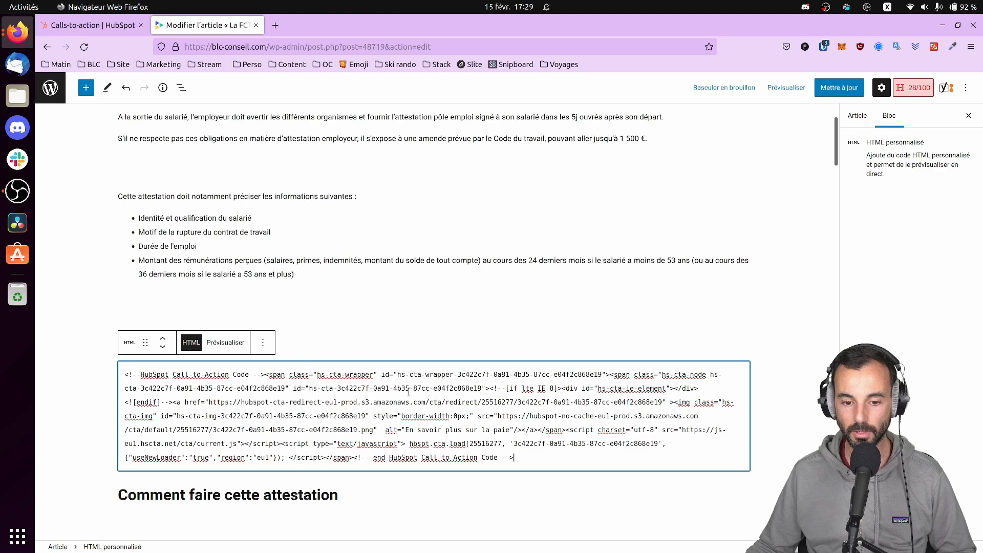
Close HubSpot's embed-code dialog and return to the article editor
click(93, 25)
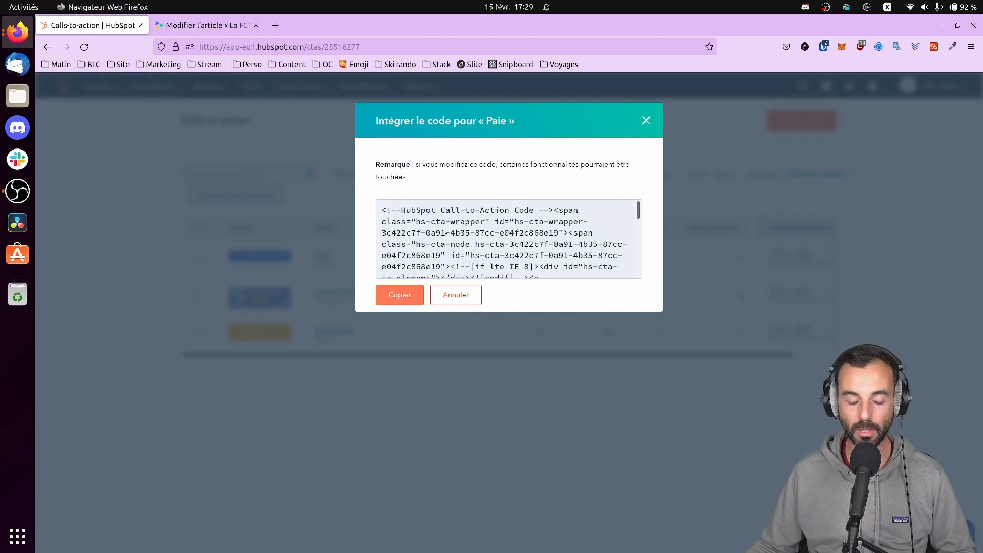
click(646, 121)
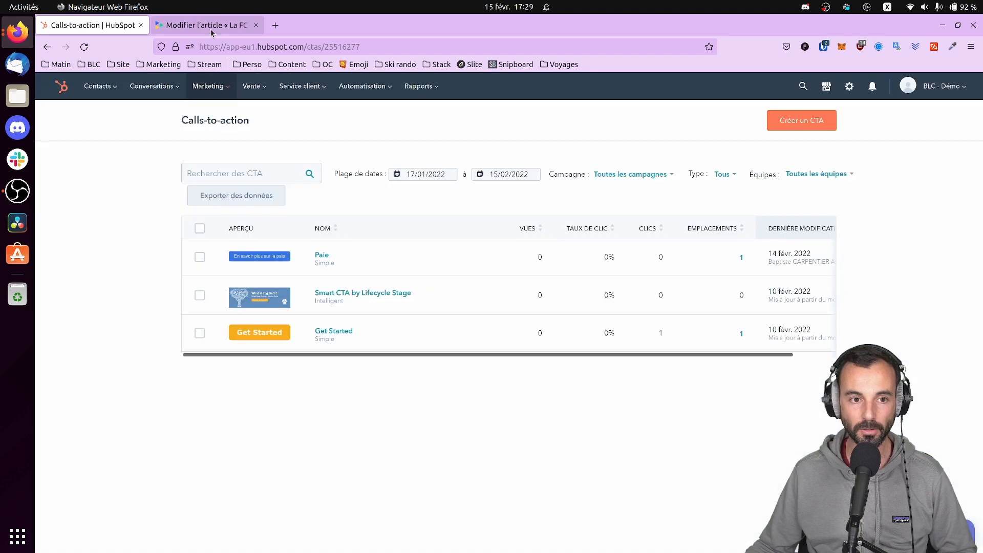
click(212, 26)
Preview La FCTU in a new tab to check the 'En savoir plus sur la paie' button
click(792, 88)
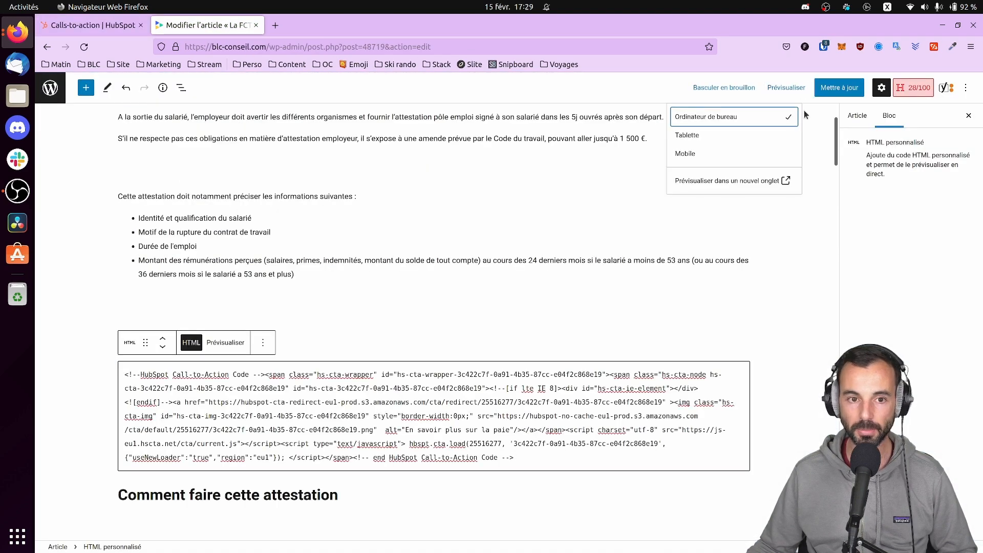
click(787, 181)
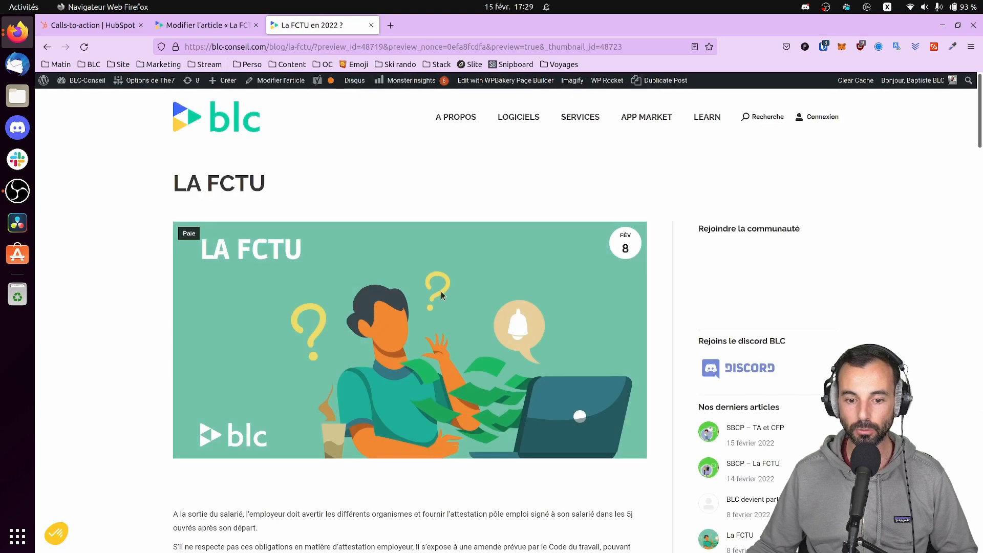
scroll(441, 295, down, 8)
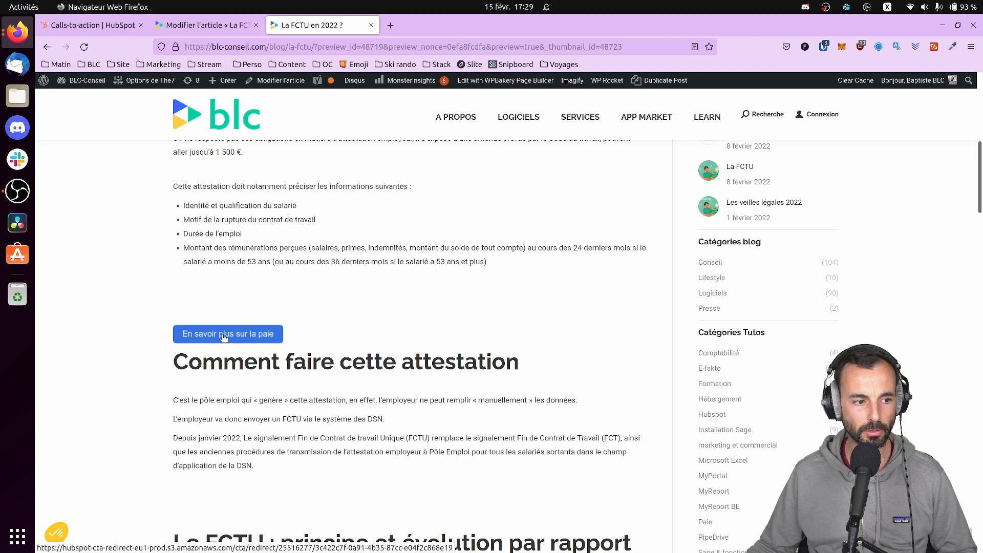
key(ctrl+Page_Up)
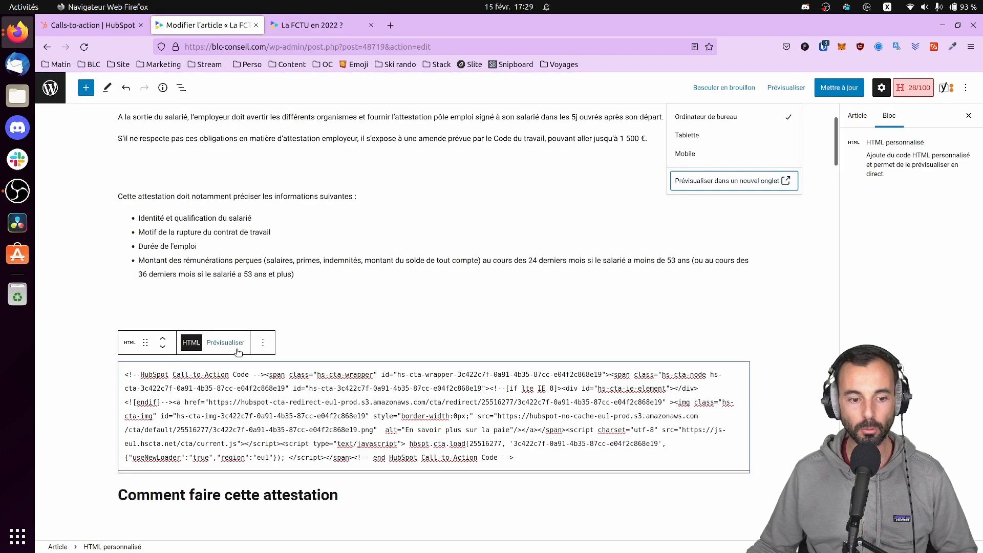
click(82, 23)
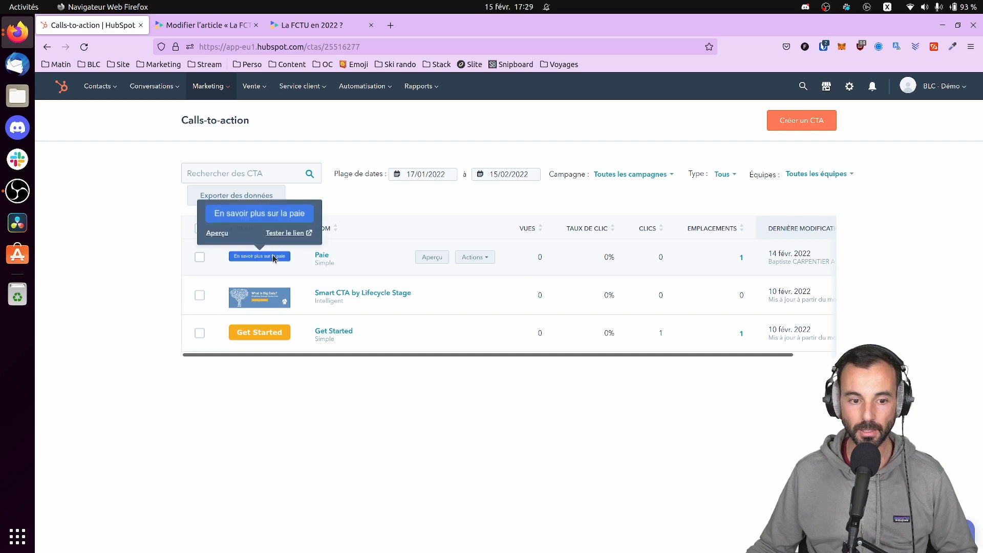
Try the Pilule, Rempli and Velours côtelé styles on the Paie CTA, then revert to Simple
click(473, 262)
click(480, 279)
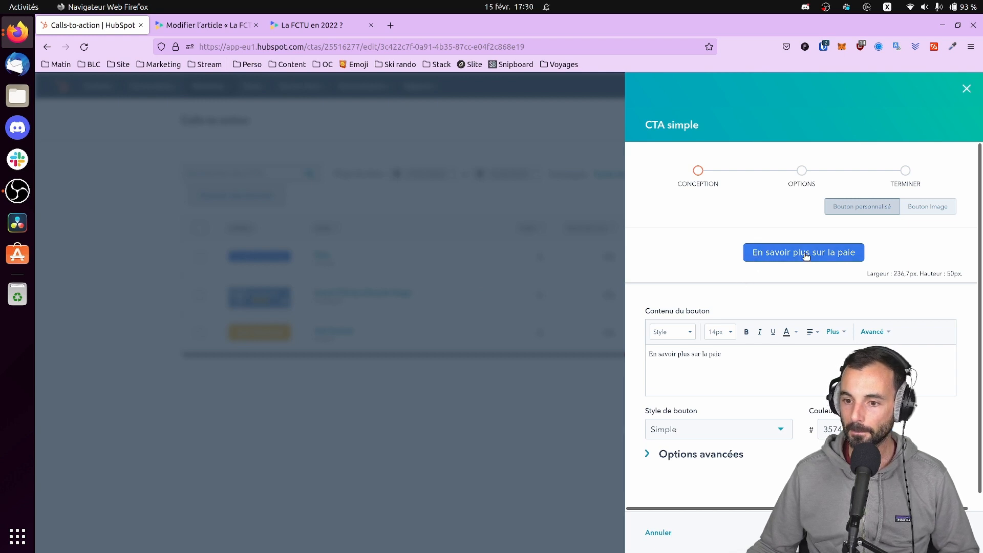
scroll(799, 277, down, 1)
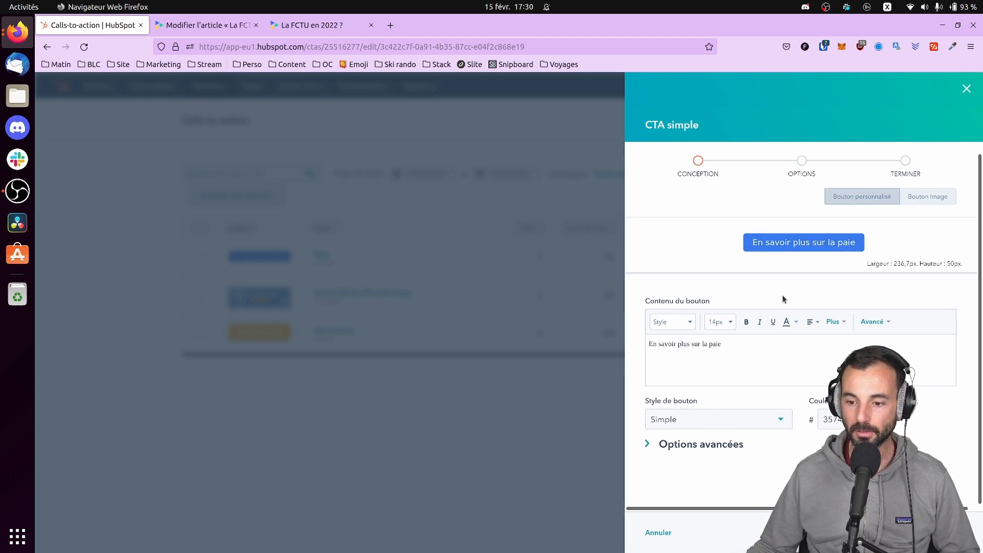
click(693, 419)
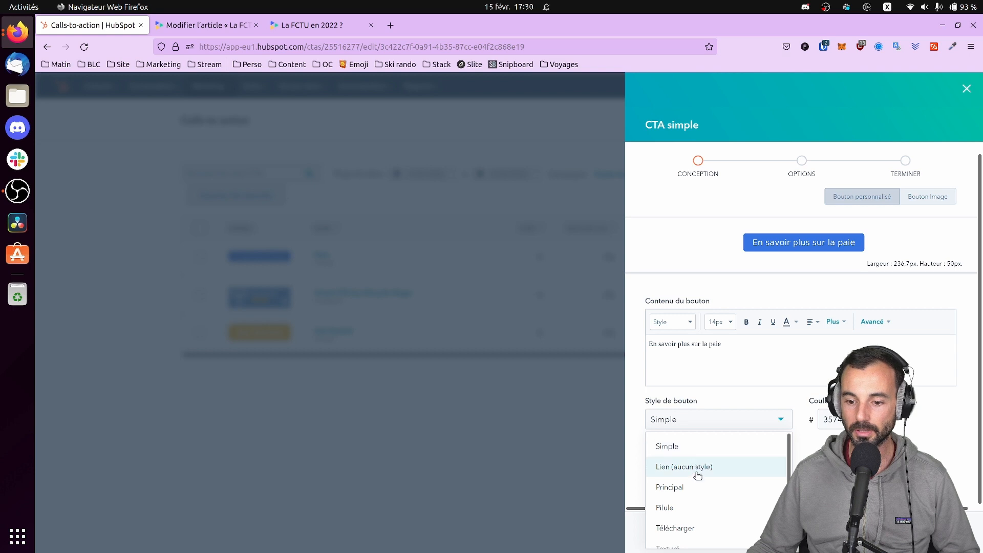
click(698, 507)
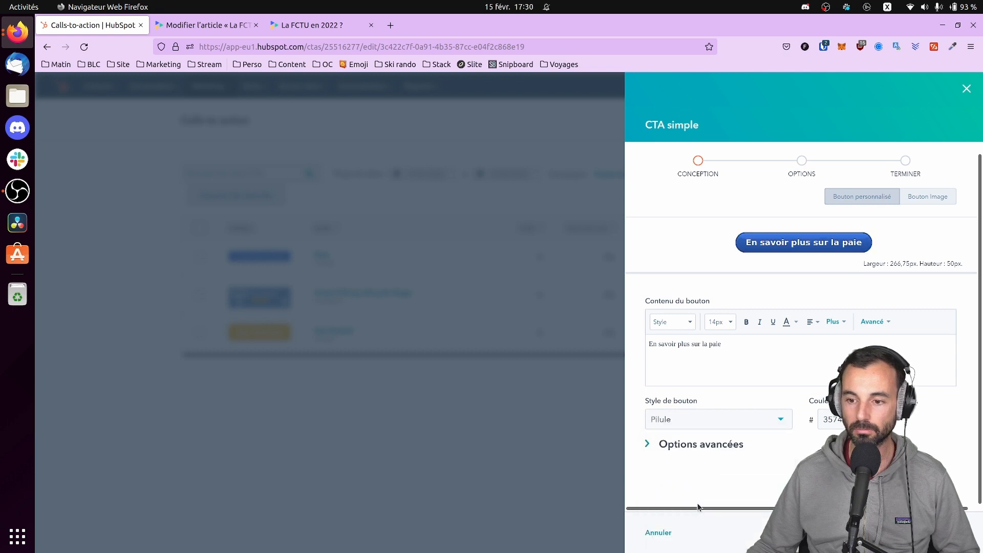
click(706, 417)
scroll(698, 475, down, 2)
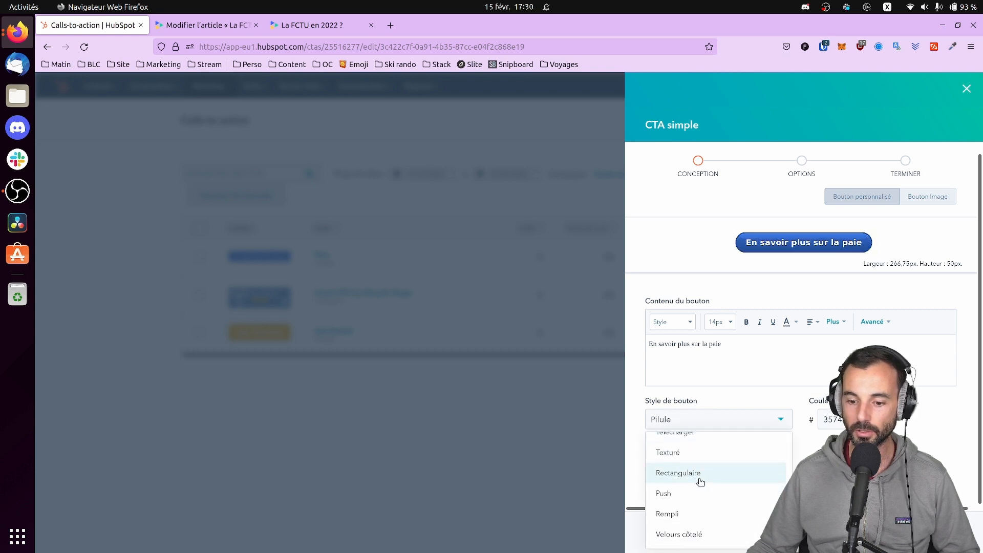
click(693, 518)
click(717, 417)
click(713, 535)
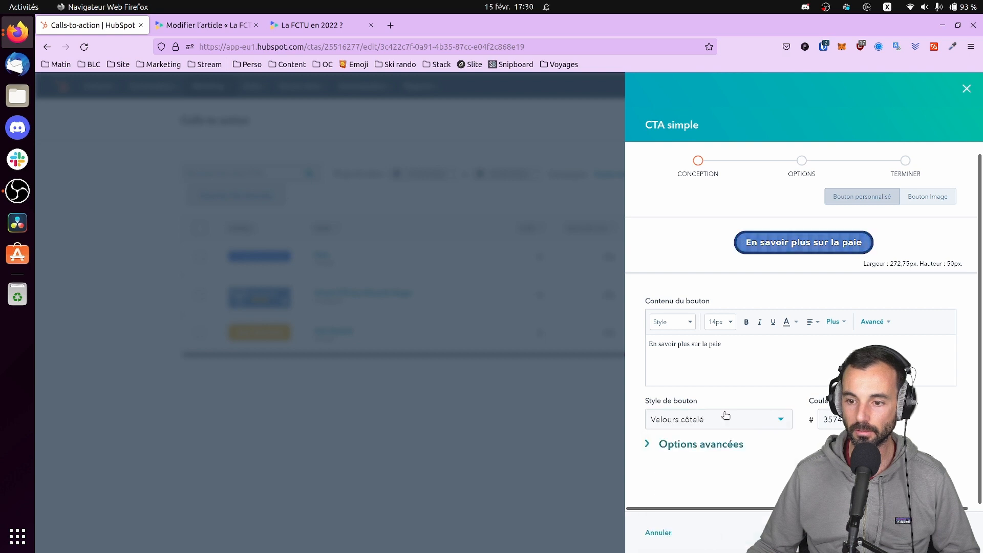
click(724, 419)
scroll(723, 437, up, 3)
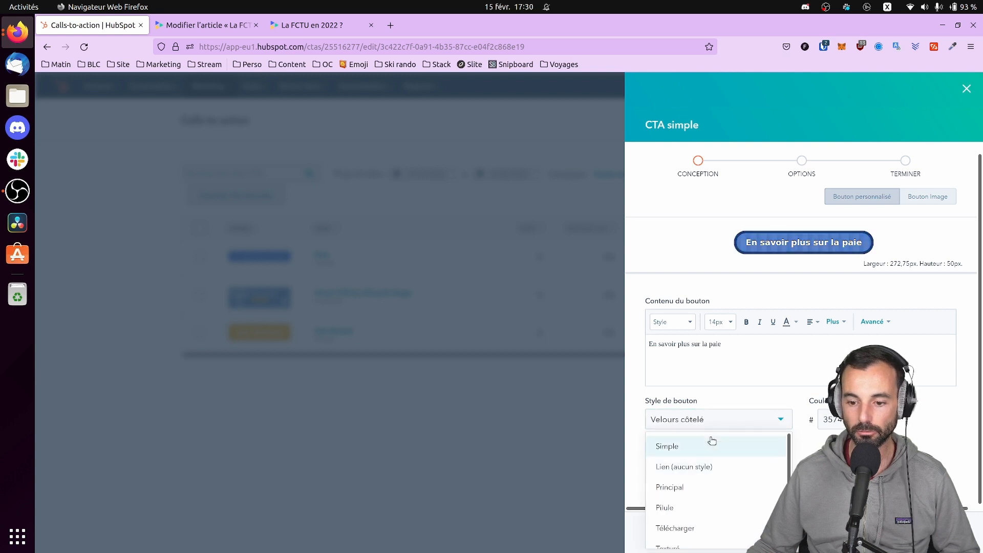
click(713, 445)
Review the advanced, image-button and Options settings, then close the CTA editor unchanged
click(719, 443)
scroll(714, 379, down, 4)
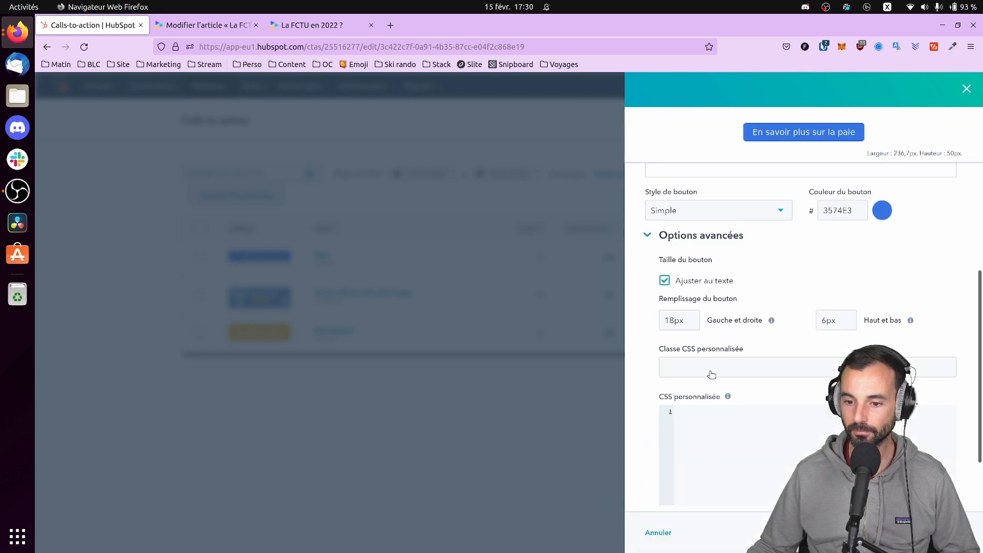
scroll(766, 346, up, 5)
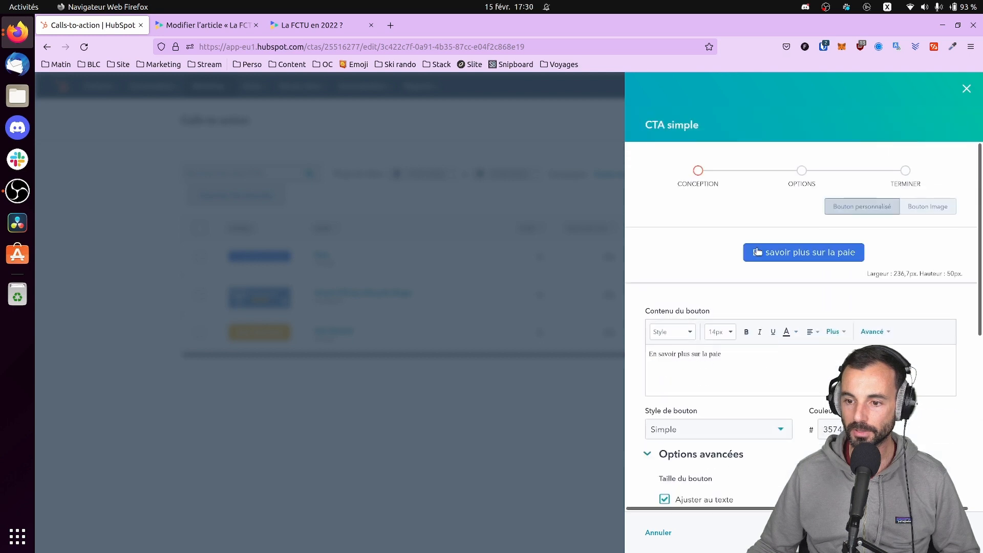
click(930, 207)
click(865, 210)
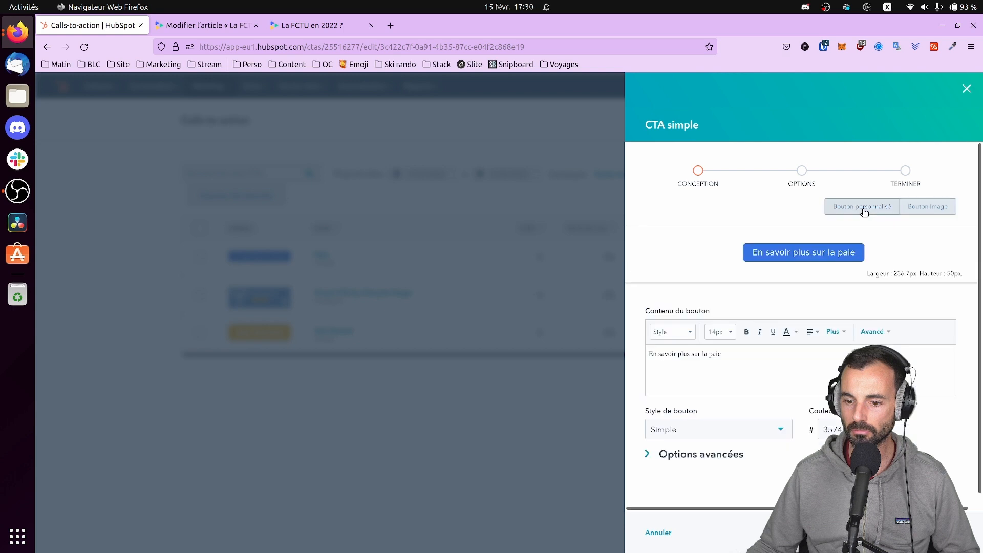
scroll(840, 399, down, 2)
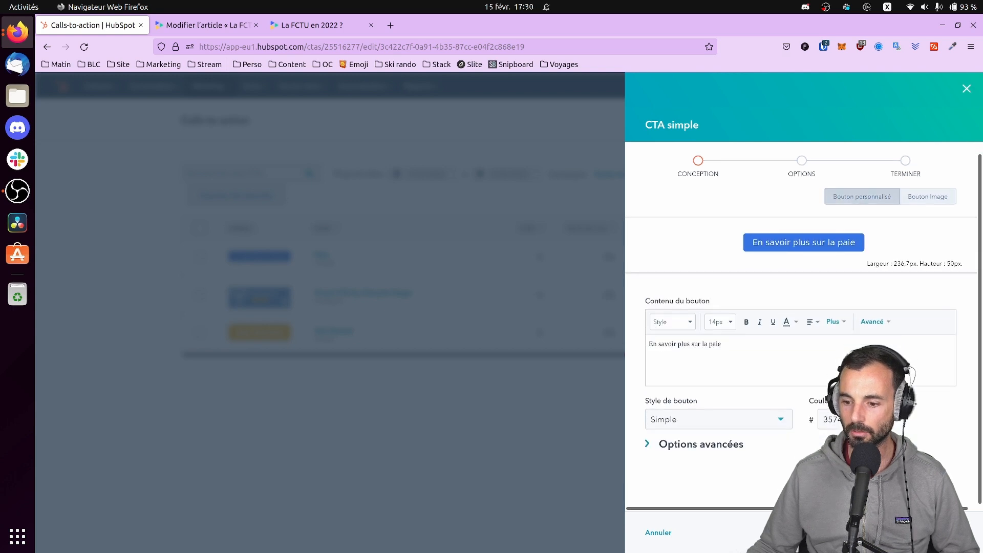
click(934, 533)
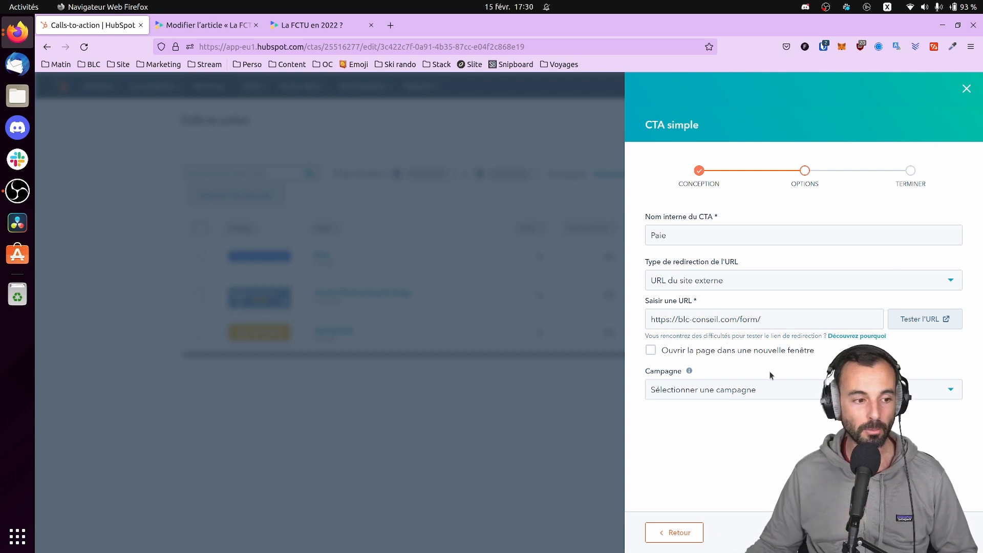
click(850, 390)
click(850, 390)
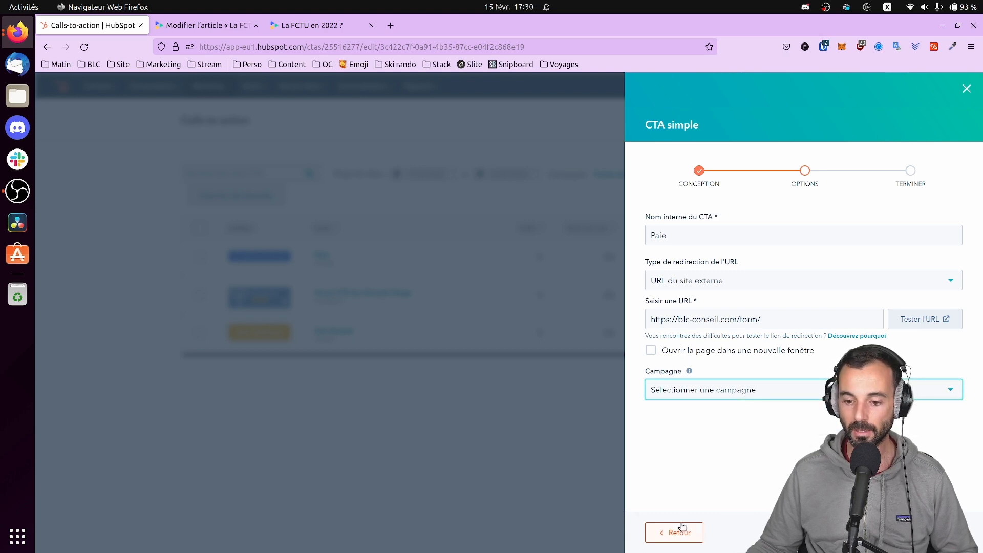
click(967, 89)
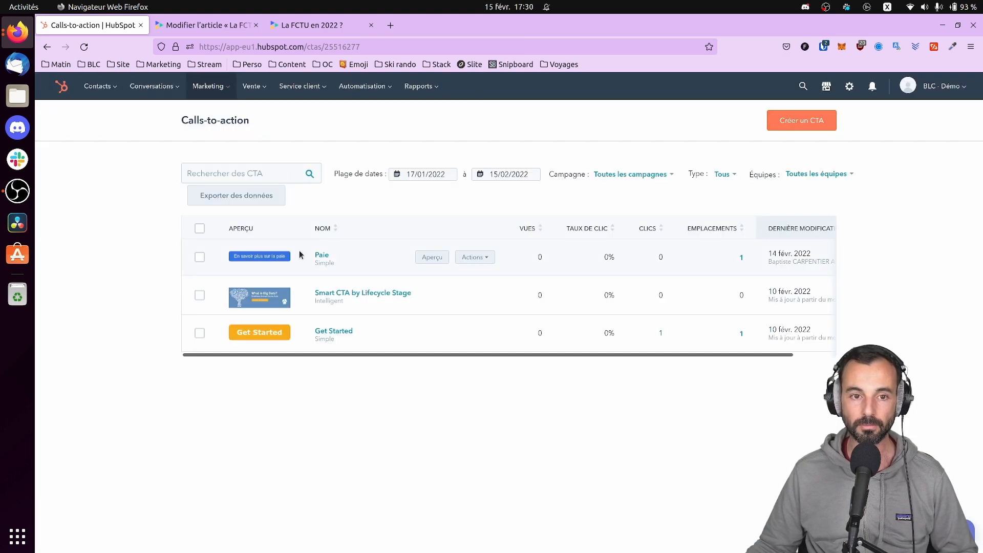
Test the preview's 'En savoir plus sur la paie' button reaching the /form/ contact page, then close it
click(340, 24)
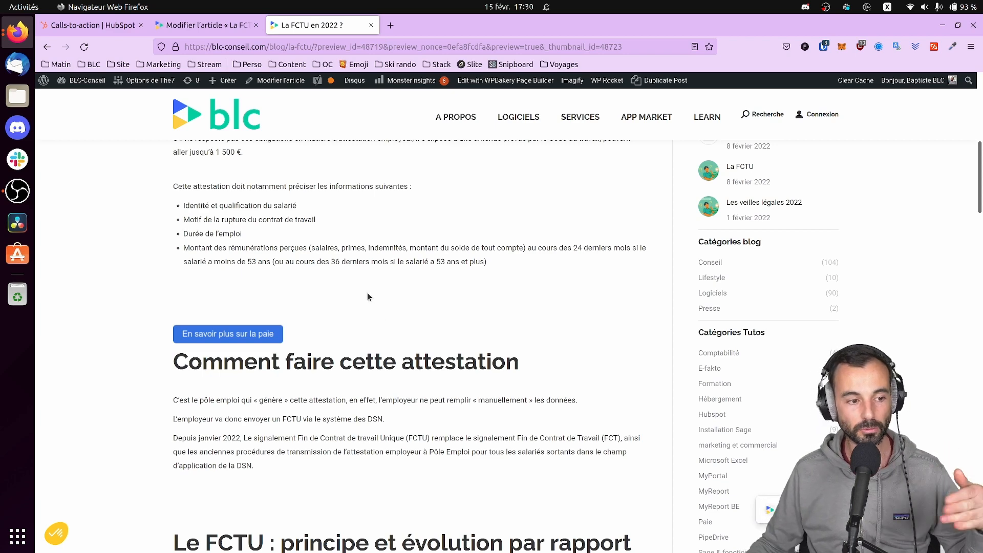
click(243, 337)
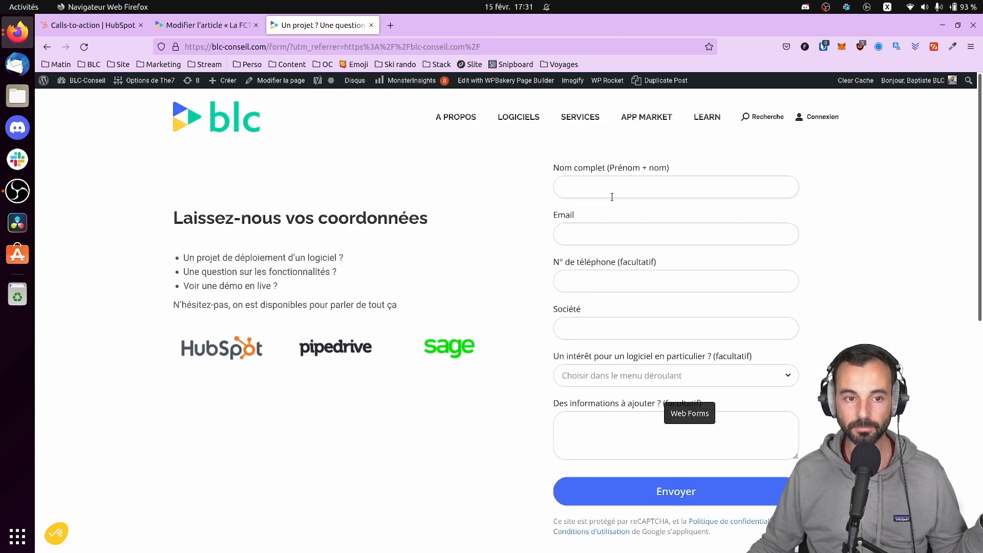
click(372, 26)
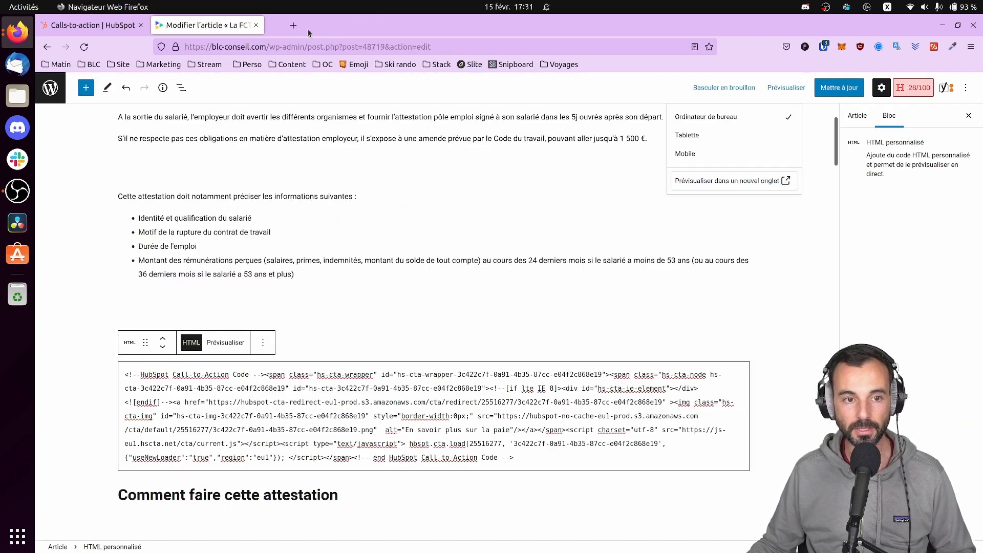
click(87, 25)
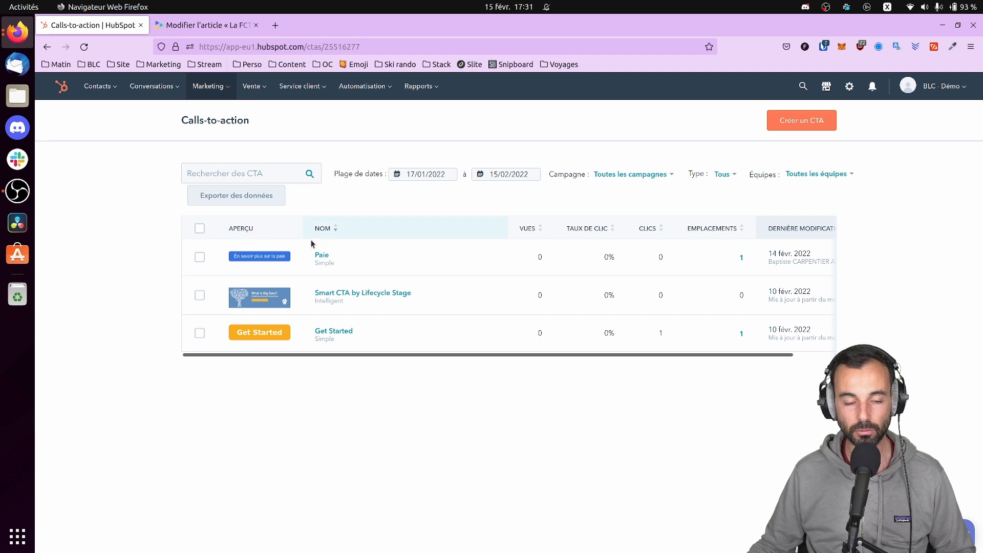
mouse_move(307, 257)
mouse_move(273, 256)
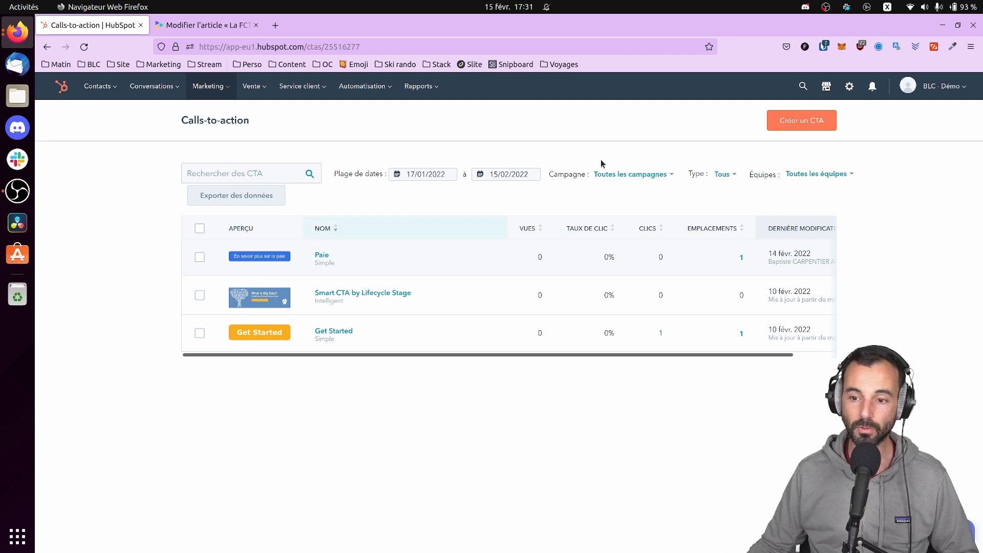
mouse_move(210, 97)
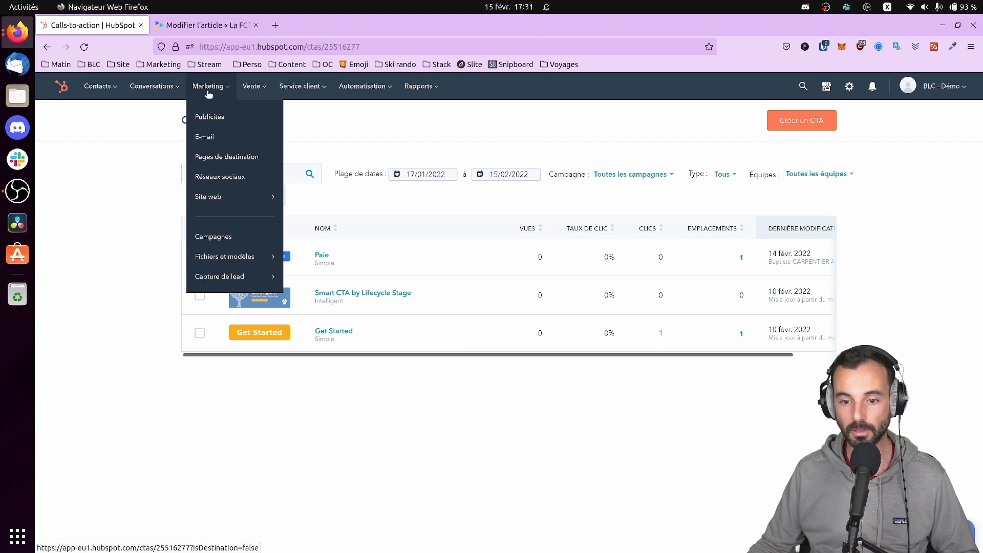
Inspect the HubSpot HTML block's options, then close the article editor without saving
click(206, 25)
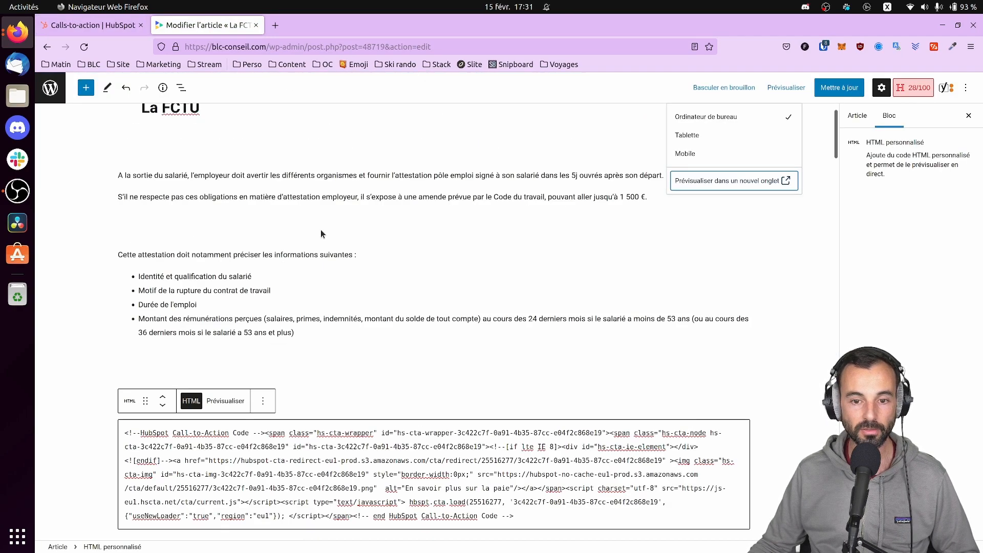
scroll(316, 226, down, 6)
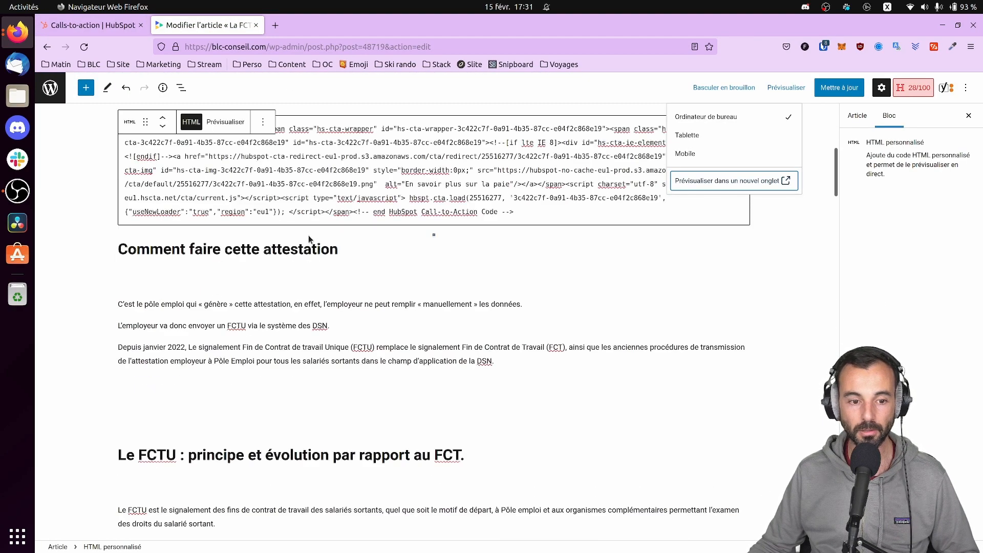
click(263, 121)
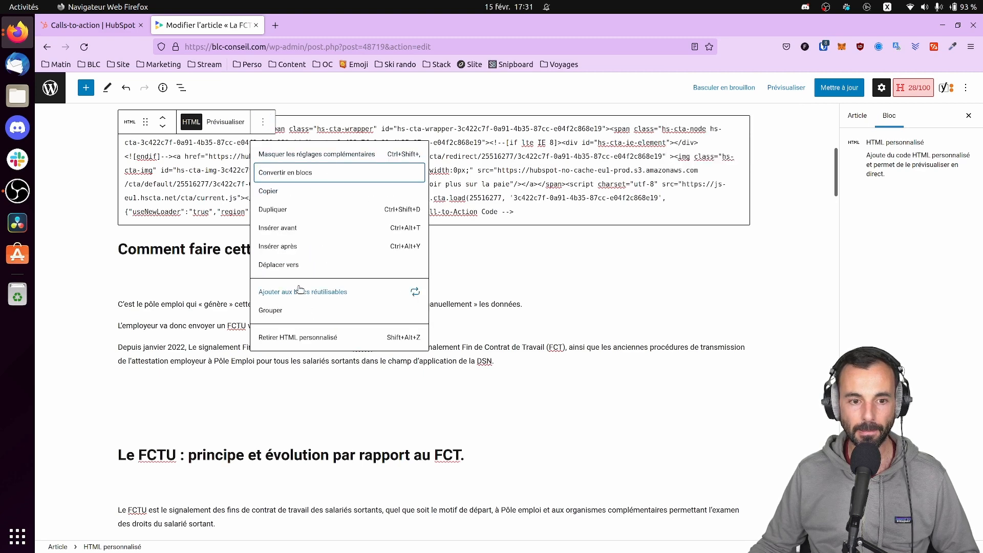
click(516, 288)
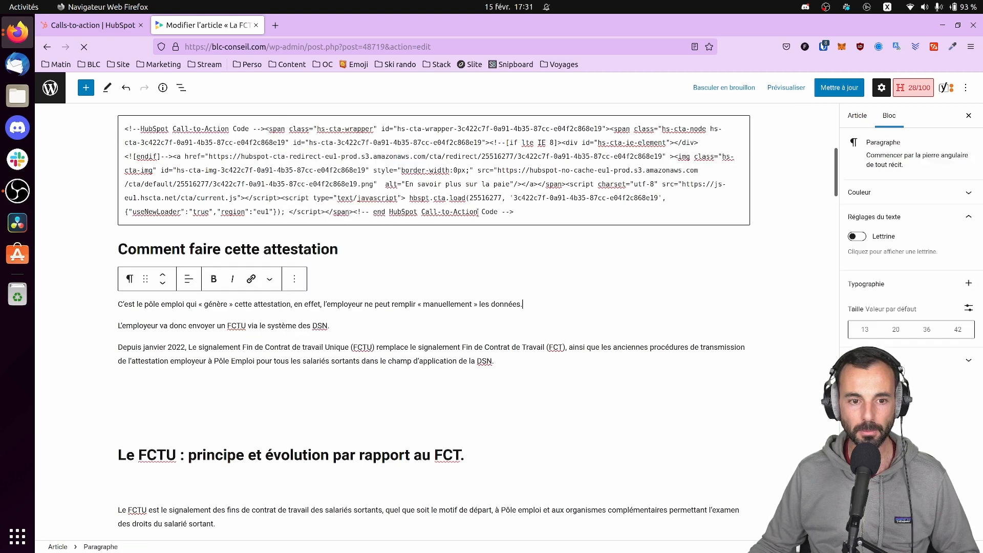
click(465, 146)
scroll(358, 231, up, 3)
click(263, 245)
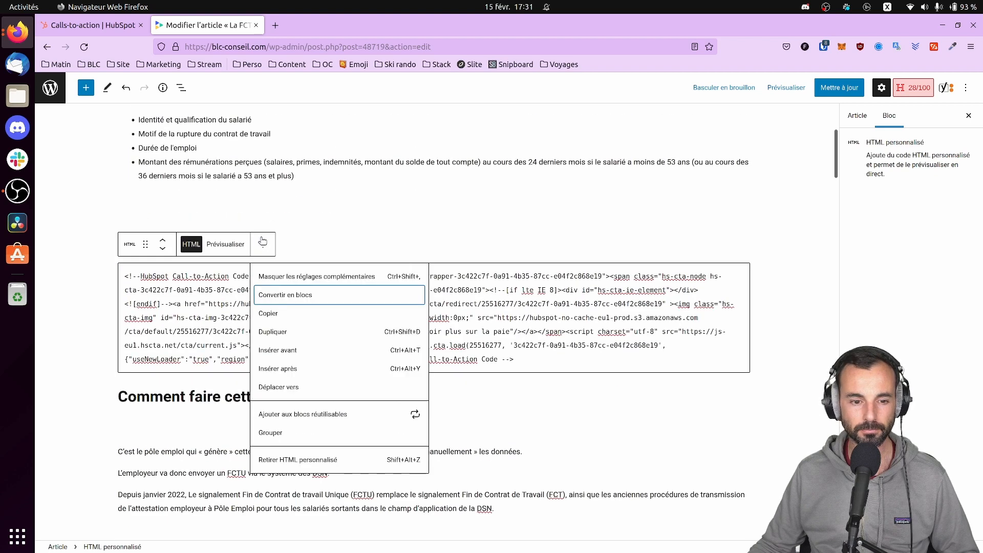
click(511, 424)
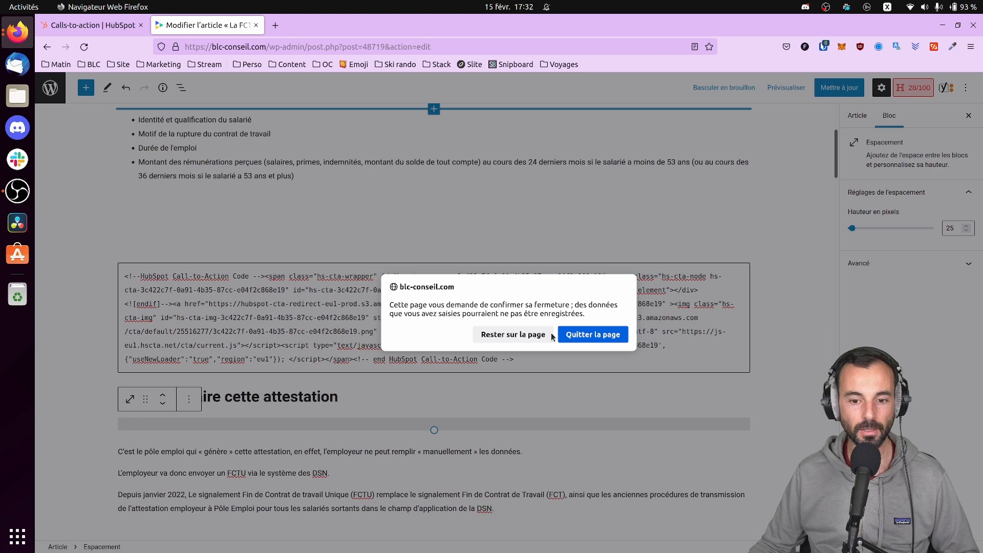
click(591, 335)
mouse_move(210, 105)
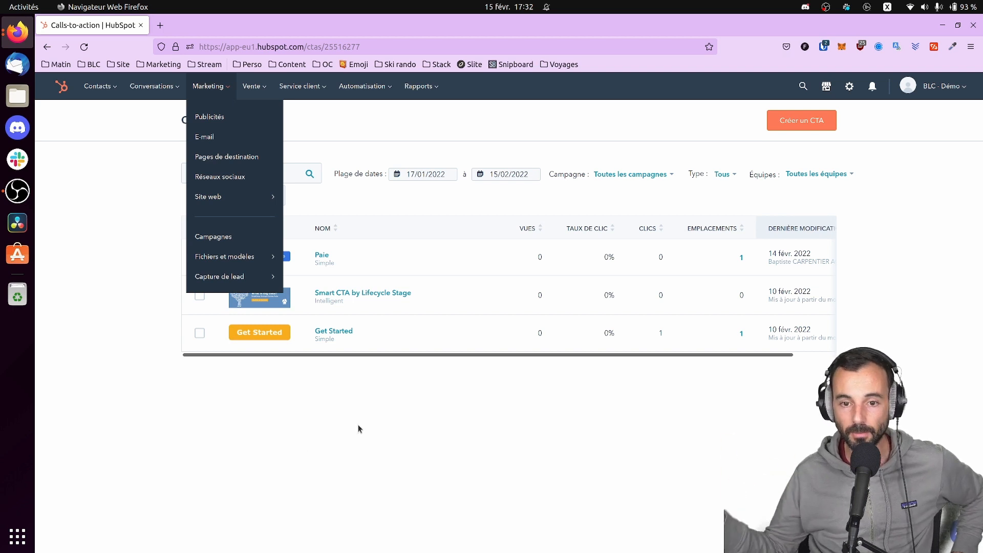
Close the Marketing menu to reveal the three CTAs, including 'Smart CTA by Lifecycle Stage'
click(324, 505)
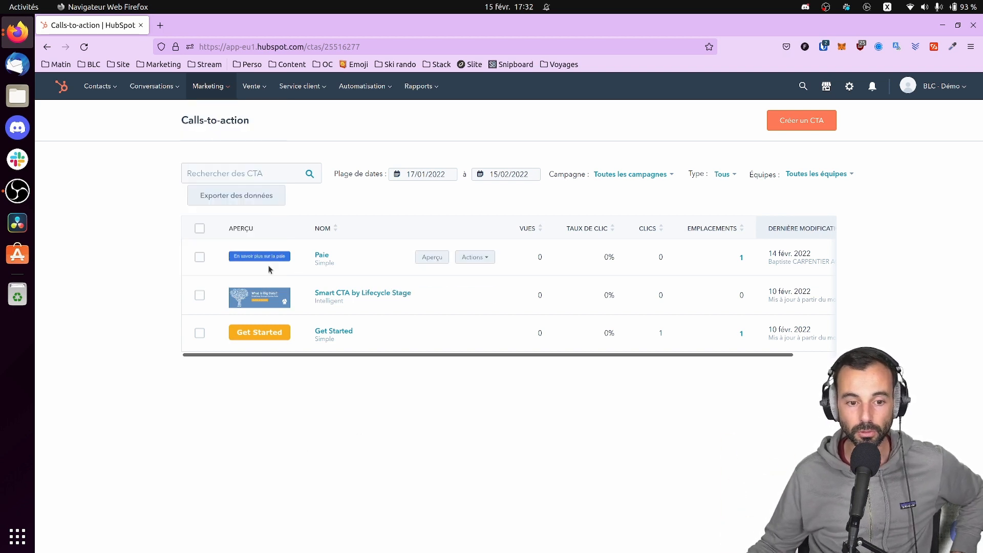
mouse_move(279, 306)
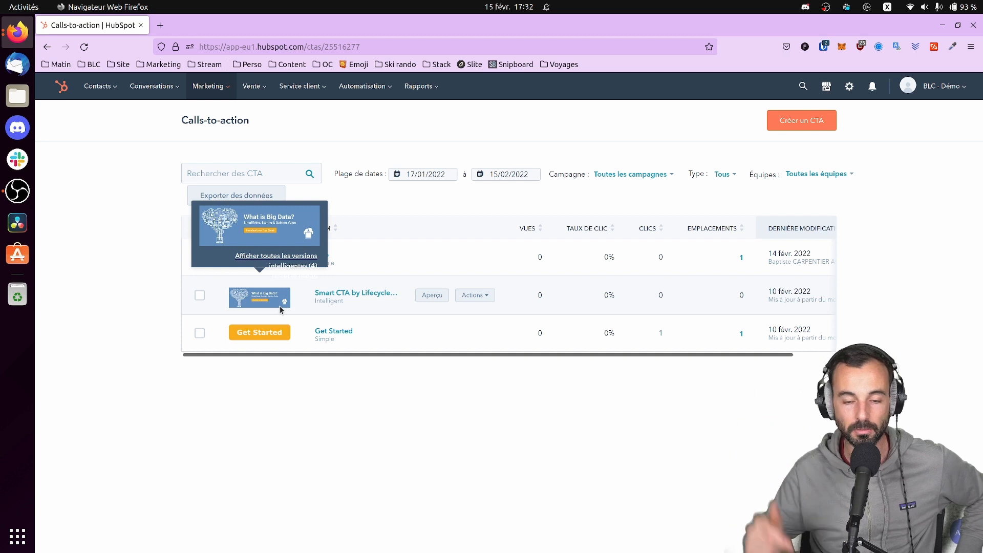
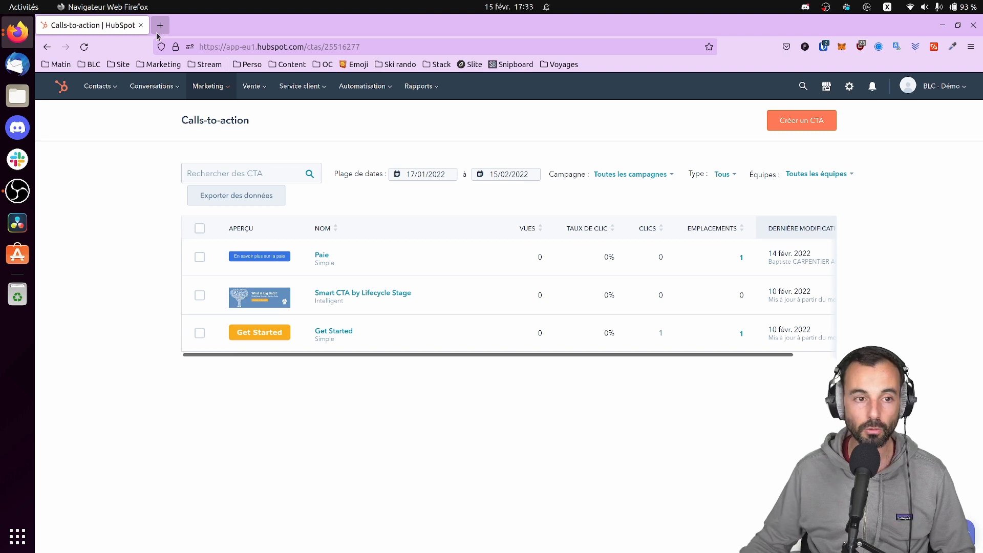
Open blc-conseil.com's A PROPOS > Contact form page in a new tab, then return to HubSpot
click(158, 34)
text(blc-conseil.com/)
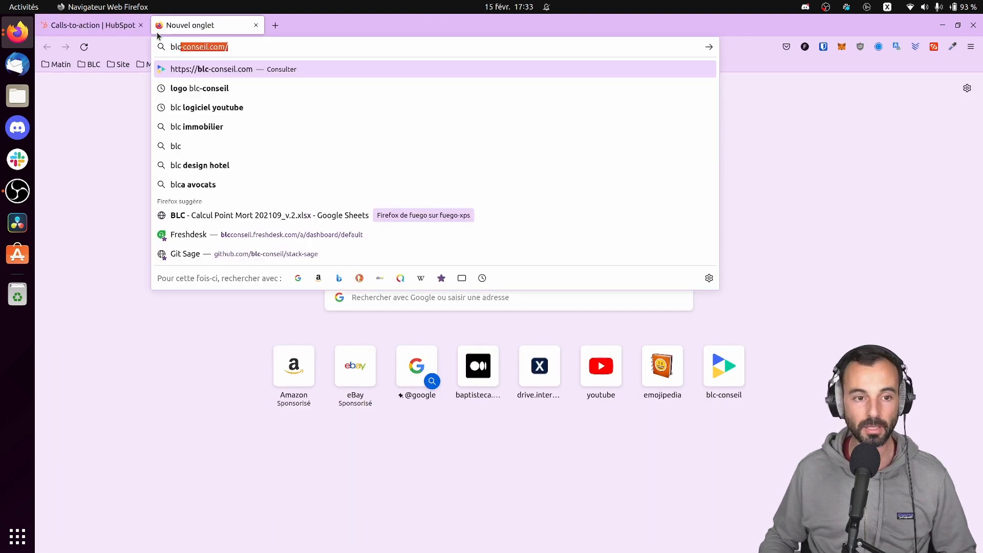
key(Return)
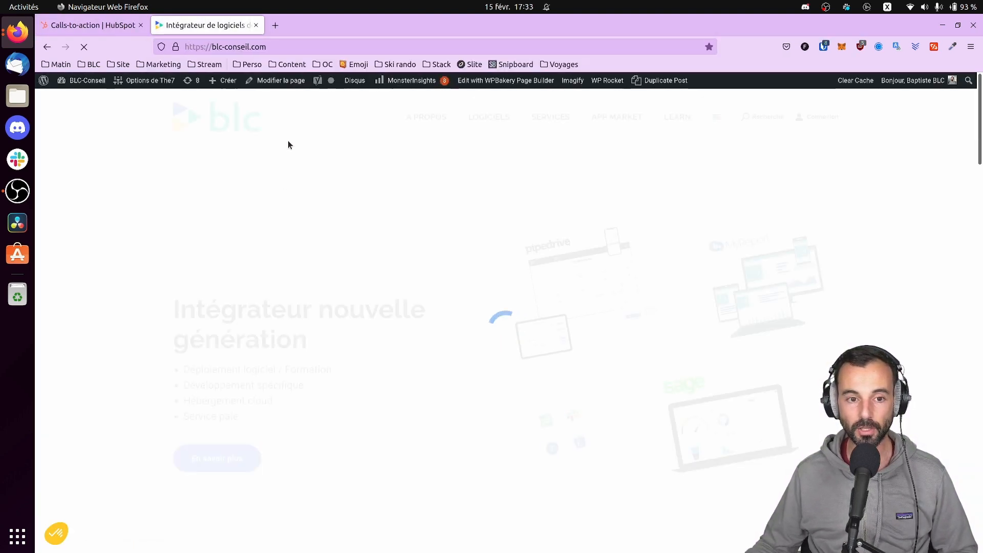
mouse_move(440, 125)
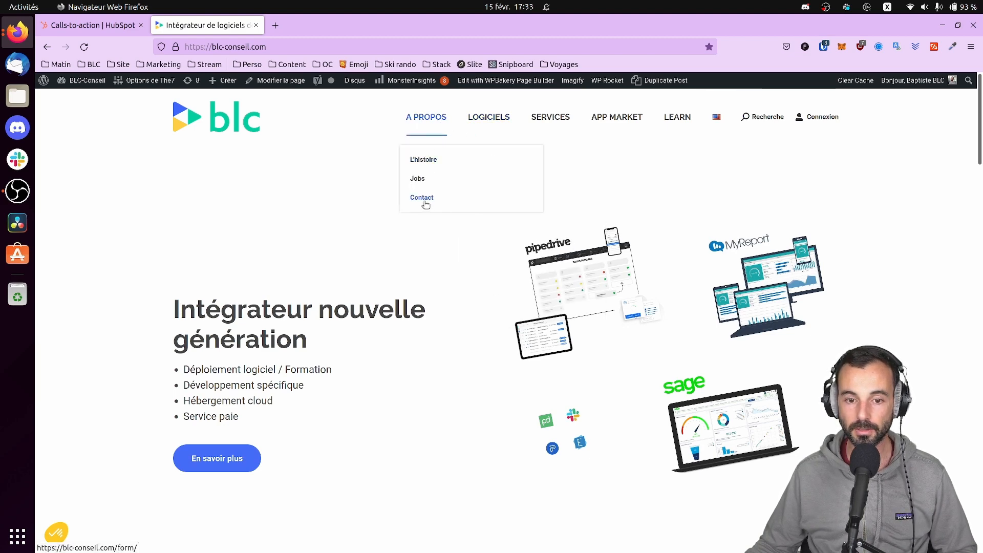
click(505, 200)
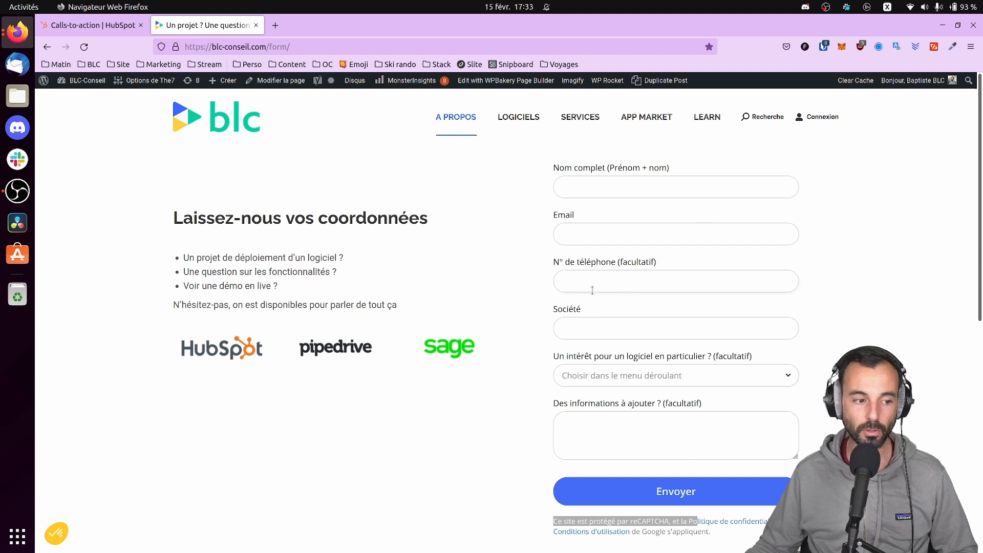
click(112, 25)
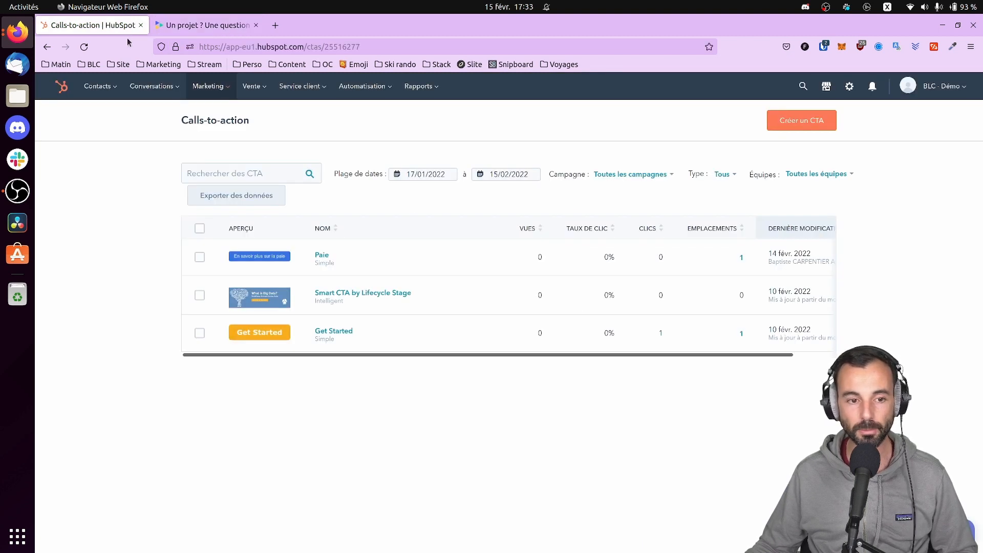
From Marketing > Pages de destination, open the [Demo] Free Big Data Consultation LP details
click(201, 86)
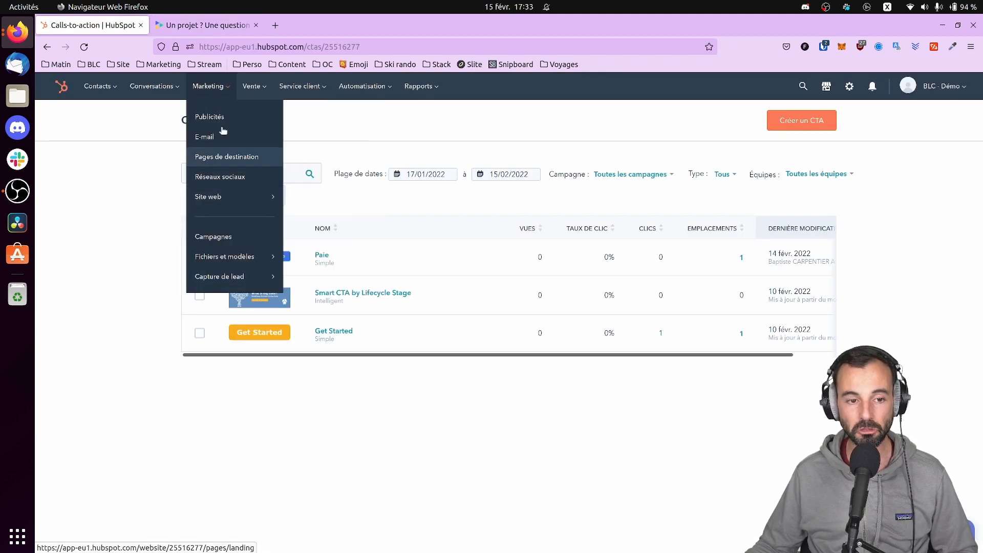
mouse_move(246, 199)
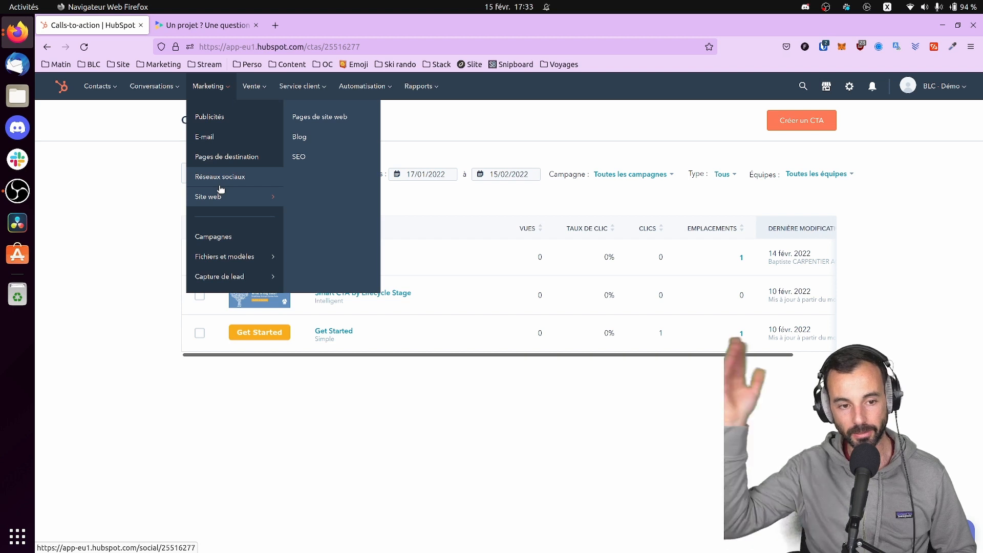
click(226, 157)
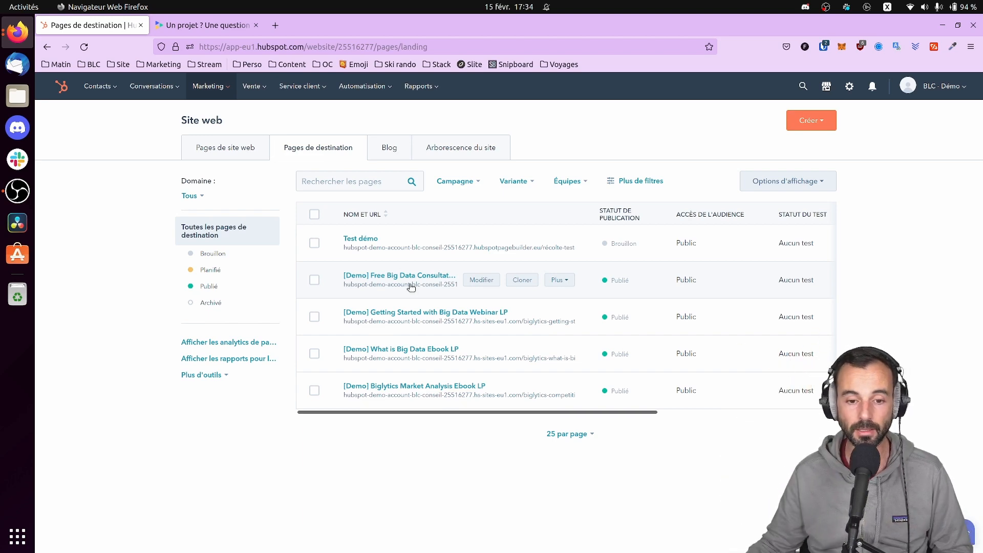
click(402, 275)
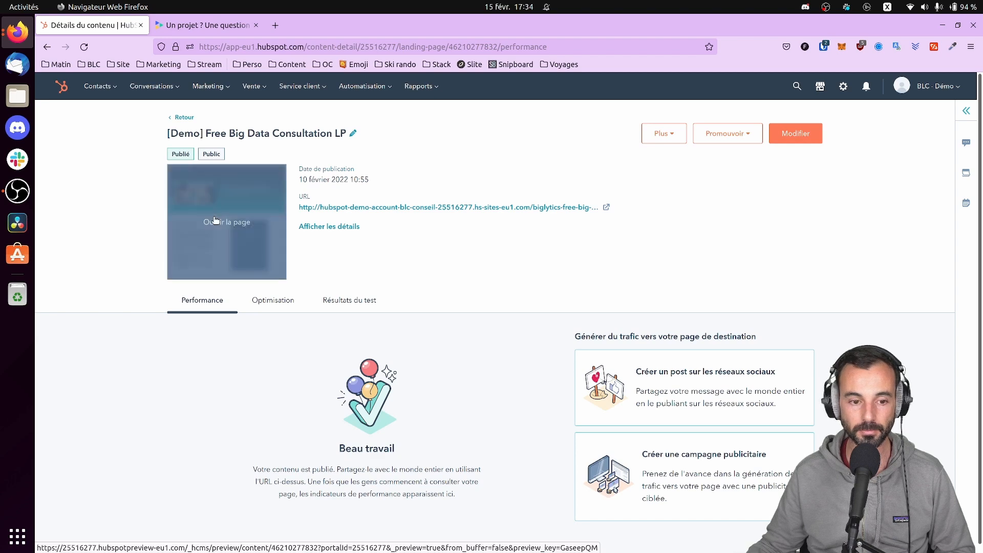
Preview the landing page, try day 17 in its booking calendar, then go back to the details
click(215, 220)
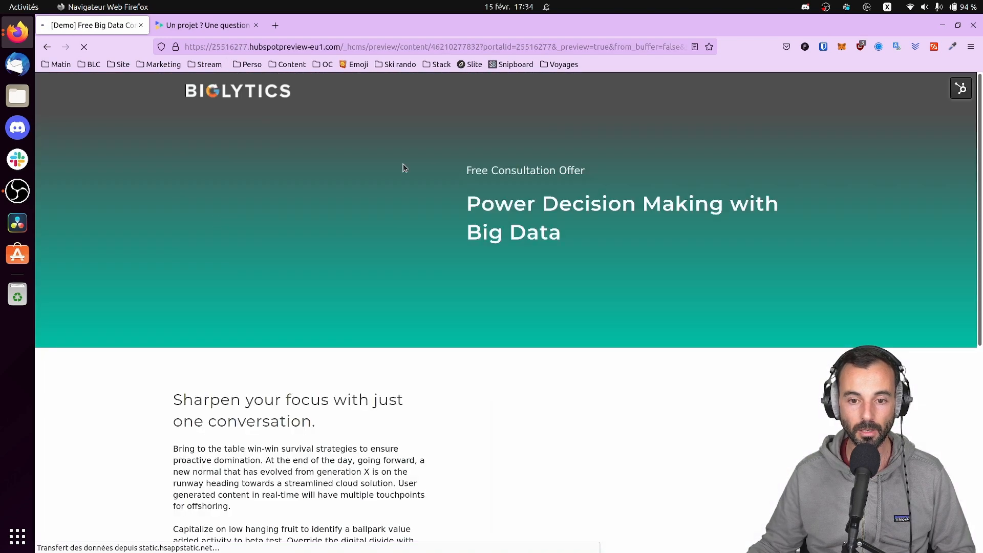
scroll(420, 302, down, 7)
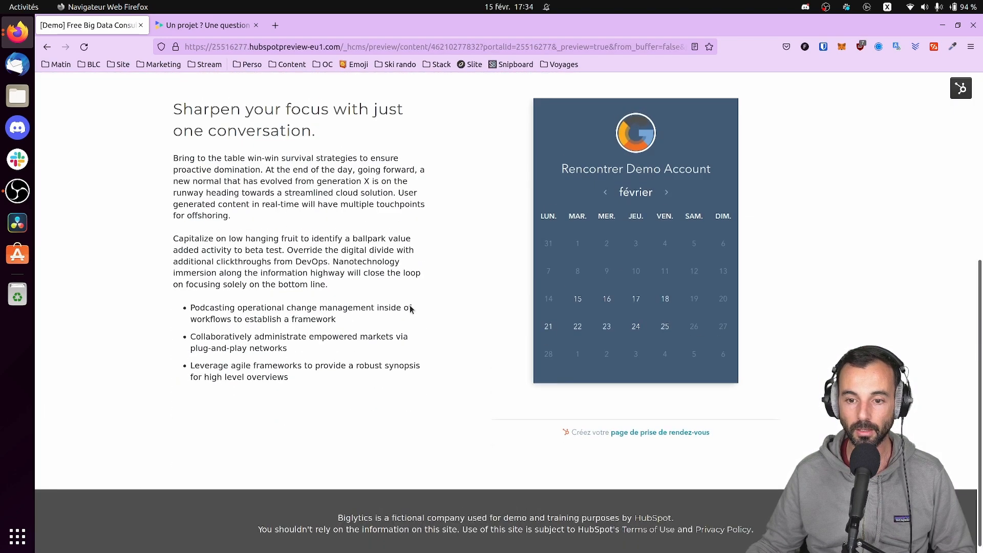
scroll(405, 308, up, 7)
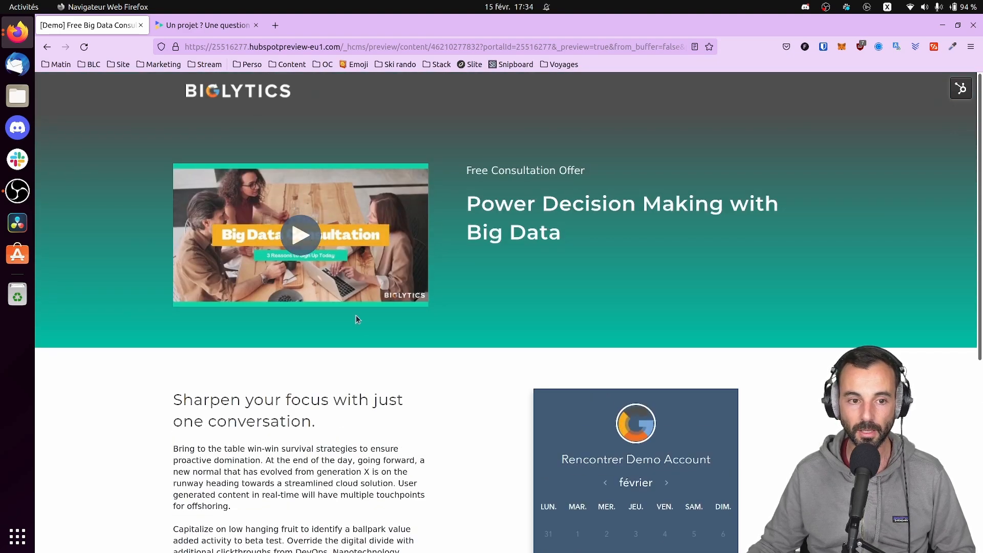
scroll(357, 319, down, 5)
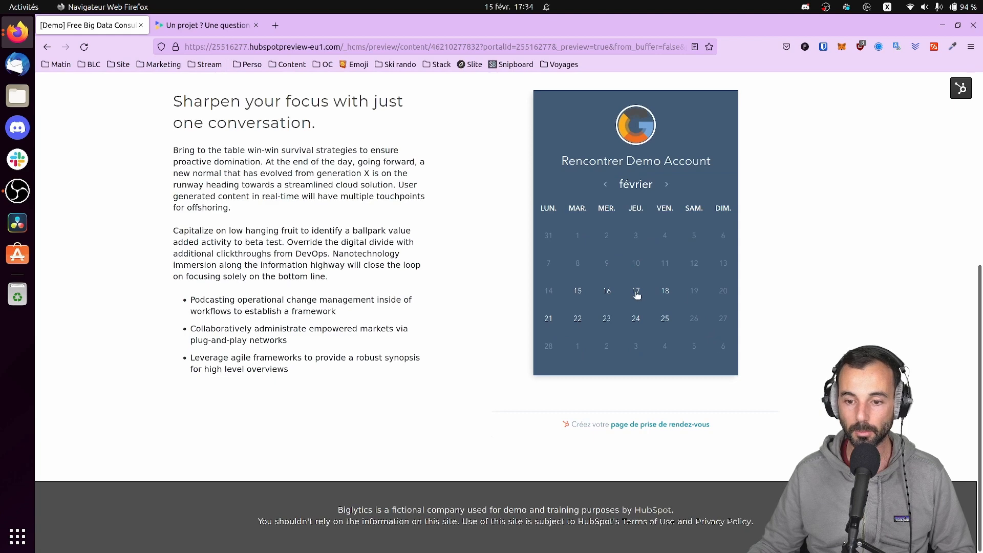
click(636, 291)
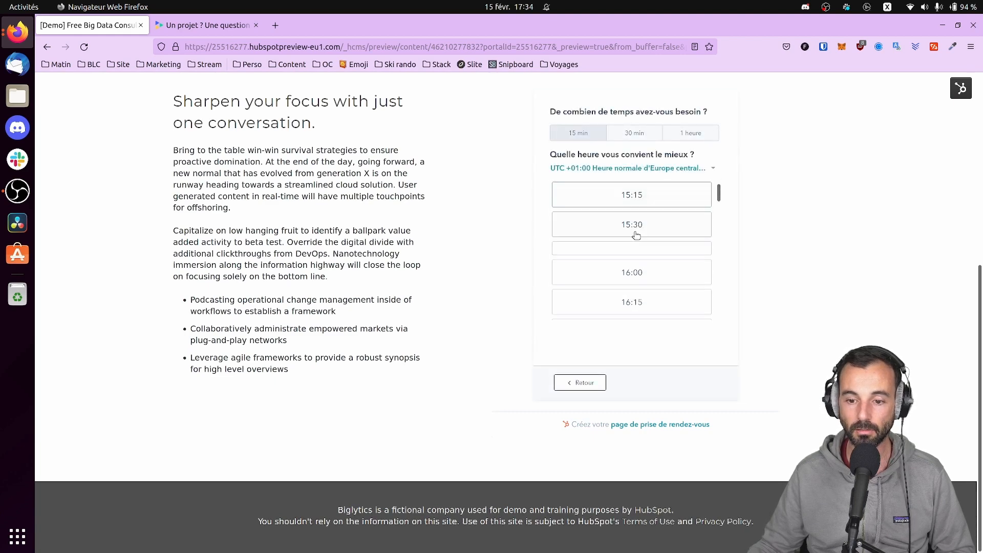
scroll(636, 234, up, 2)
scroll(460, 275, up, 5)
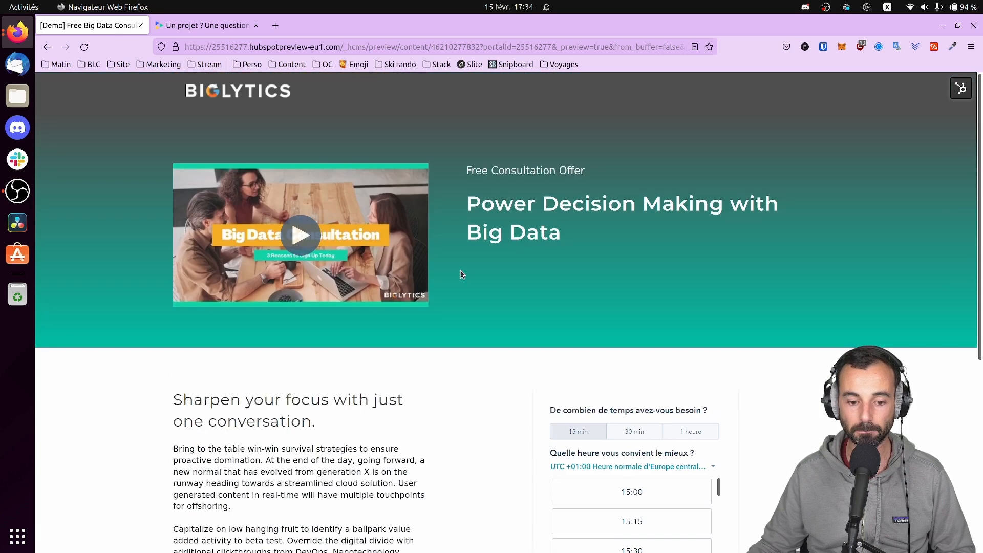
click(47, 46)
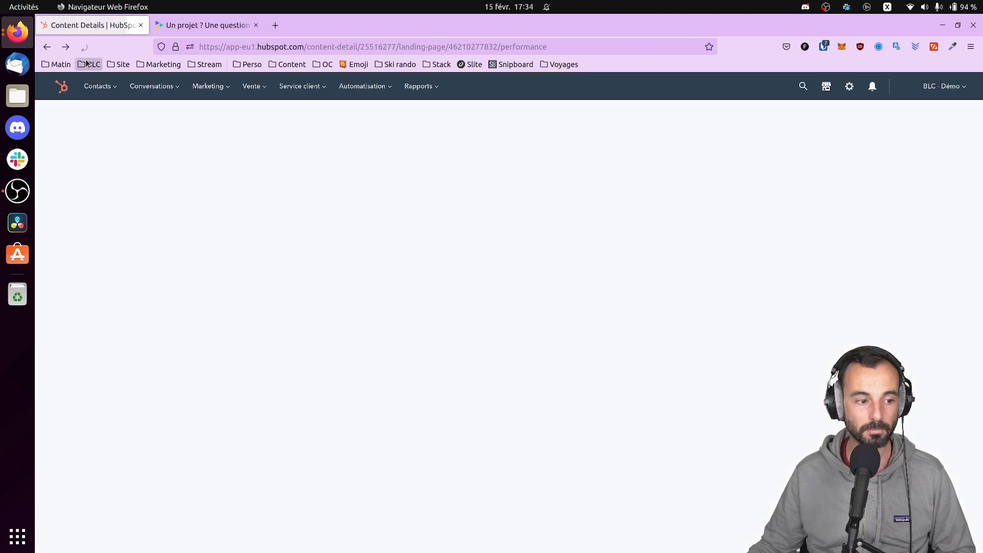
Return to the landing pages list through Marketing > Pages de destination
click(208, 86)
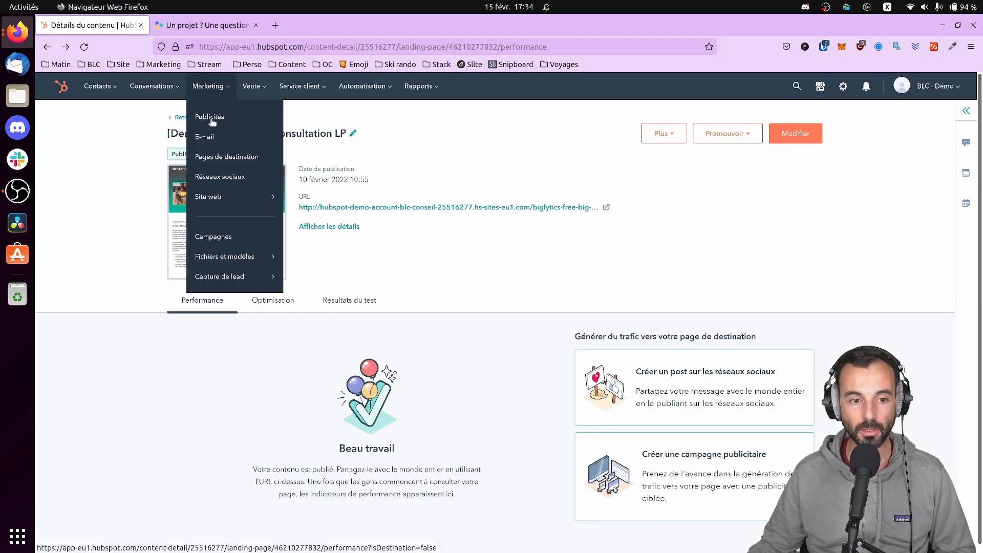
click(210, 162)
click(210, 159)
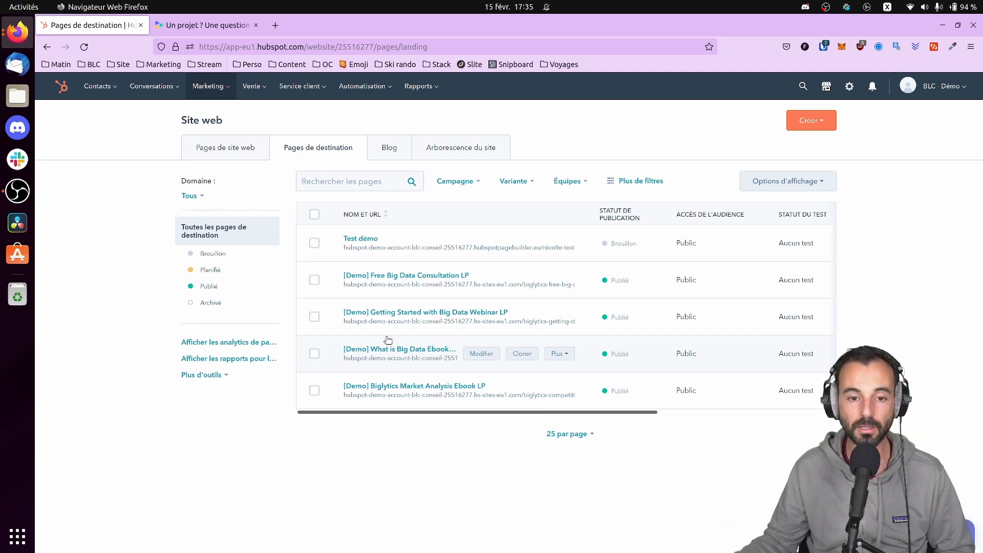
Go to Marketing > Campagnes and open the Lancement Hubspot campaign
click(222, 95)
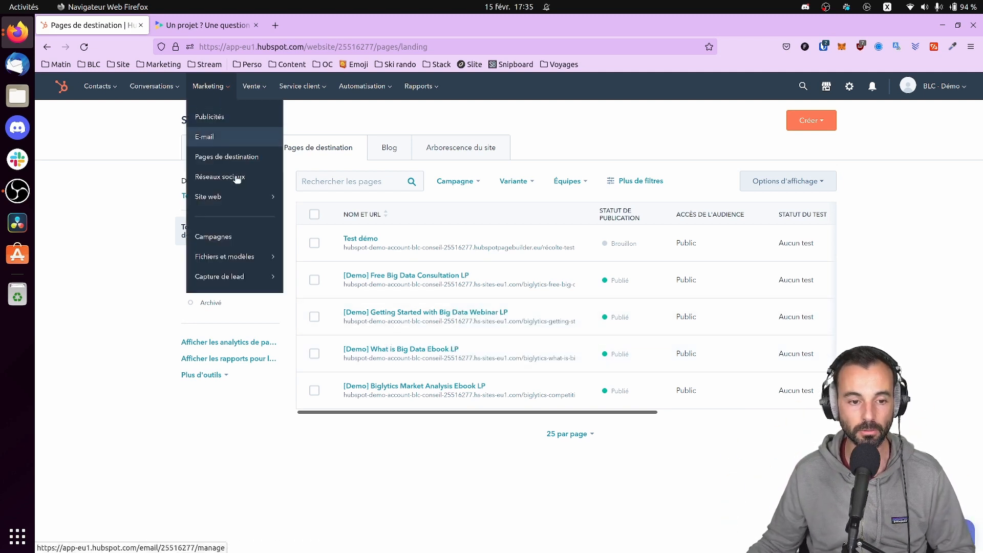
click(234, 239)
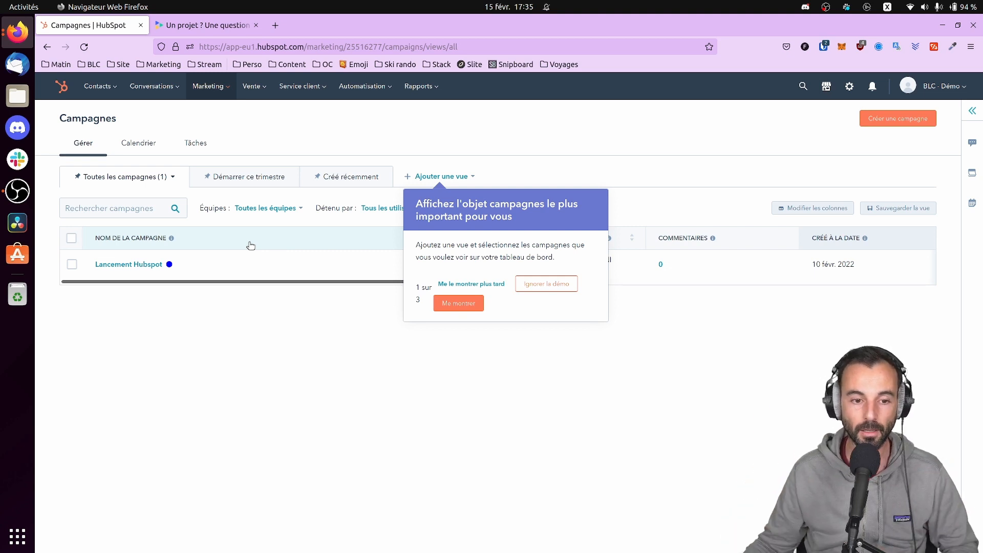
mouse_move(199, 90)
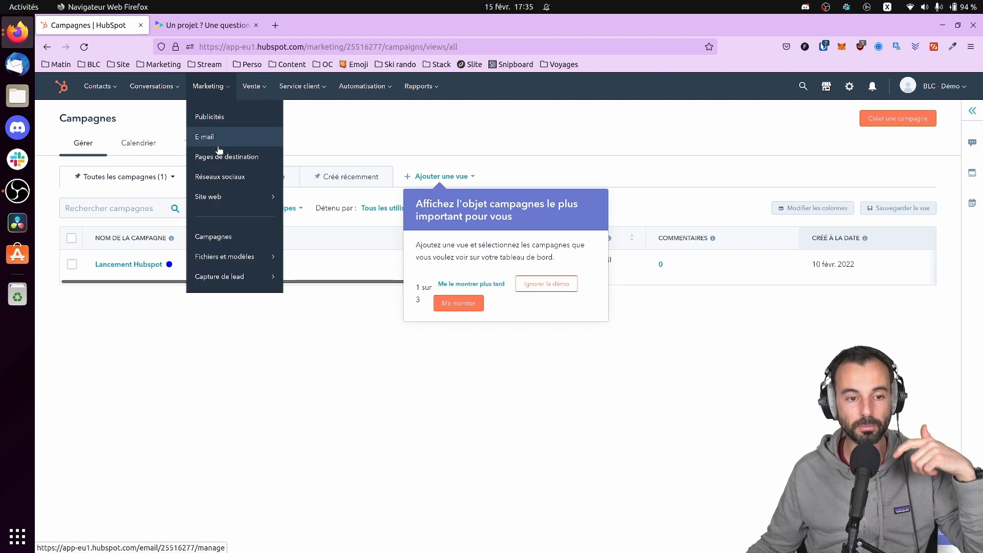
mouse_move(235, 205)
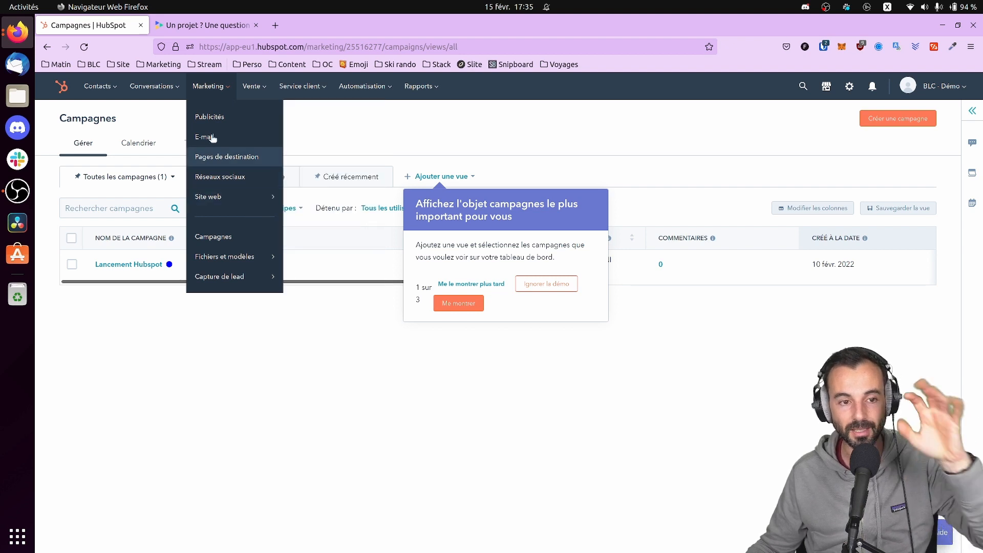
mouse_move(157, 92)
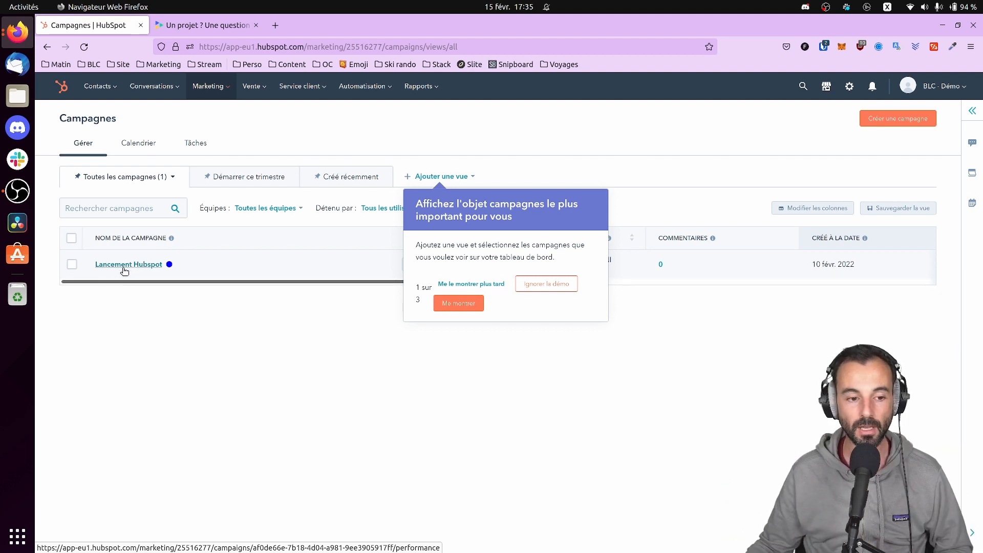
click(149, 264)
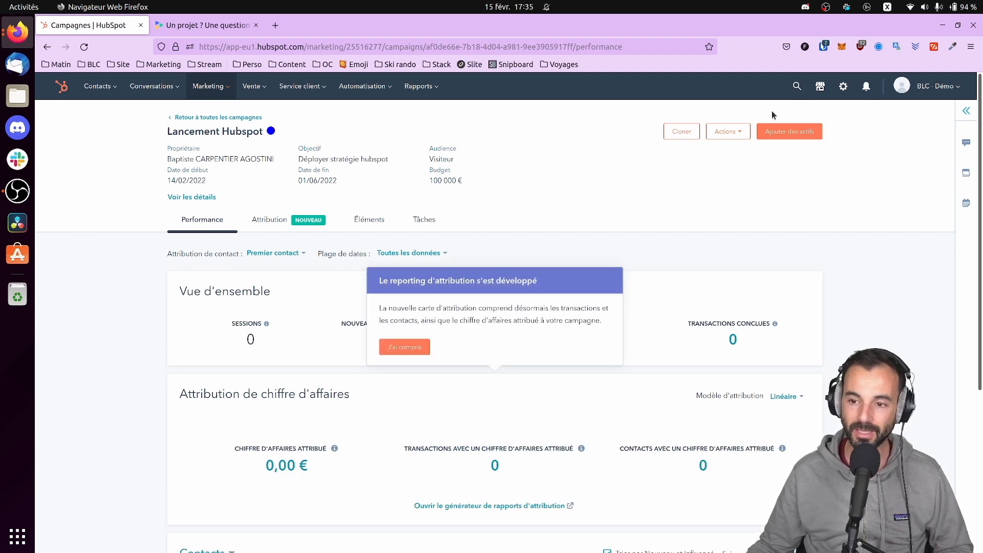
Cancel the add-assets dialog and scroll through the campaign's performance dashboard
click(800, 134)
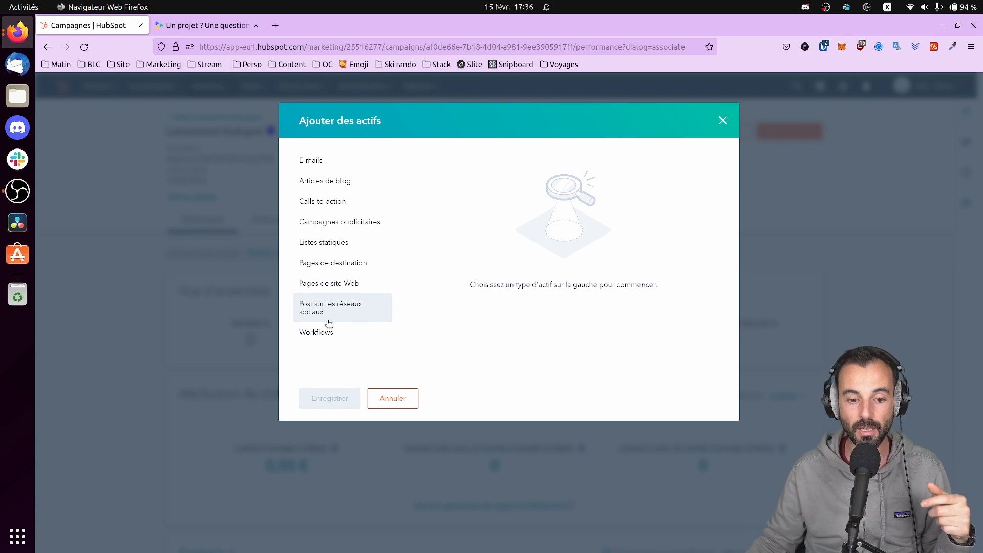
click(392, 401)
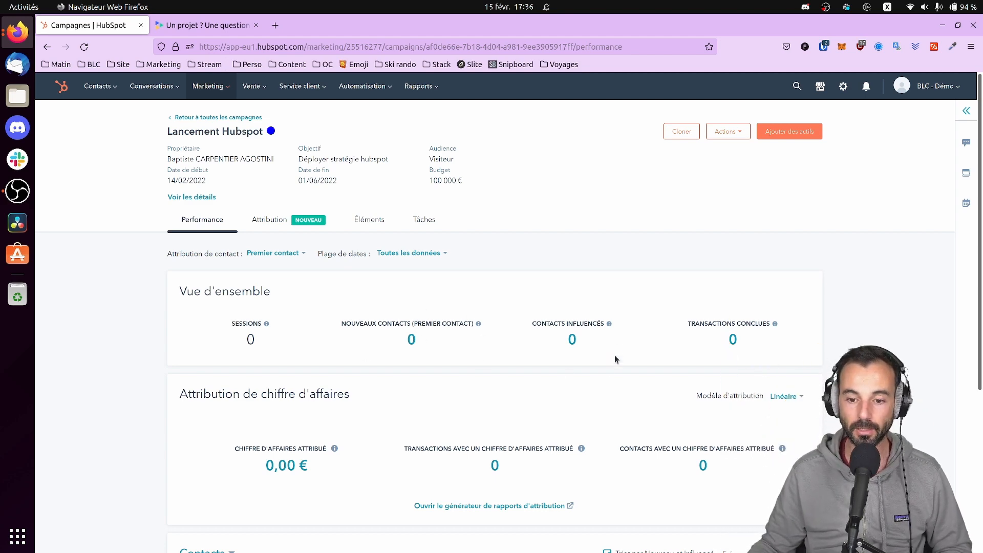
scroll(328, 420, down, 2)
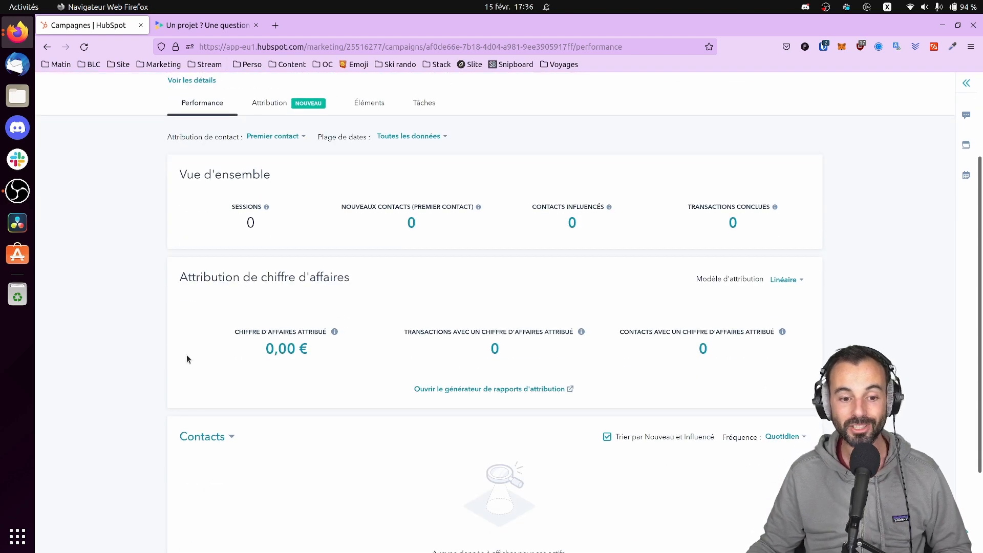
scroll(305, 365, down, 2)
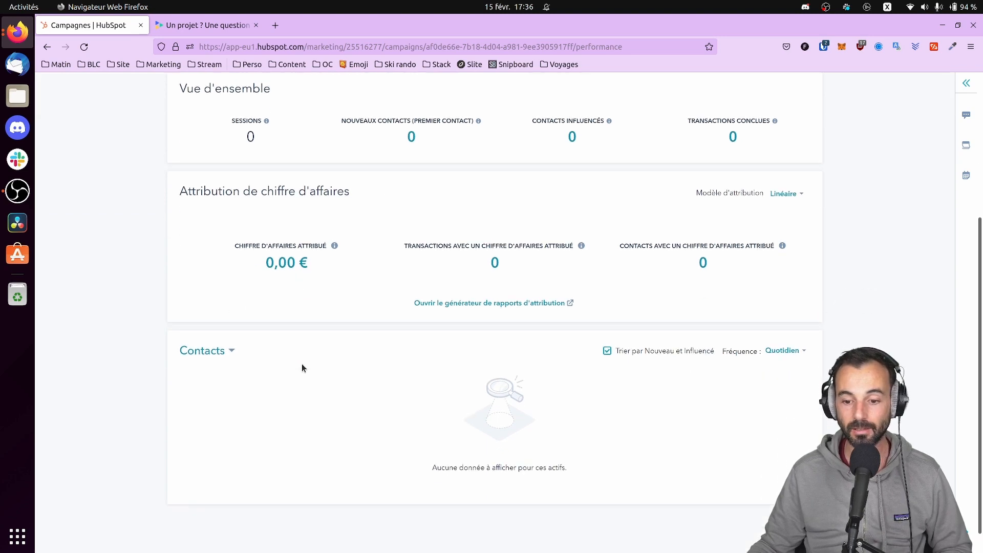
scroll(233, 391, up, 5)
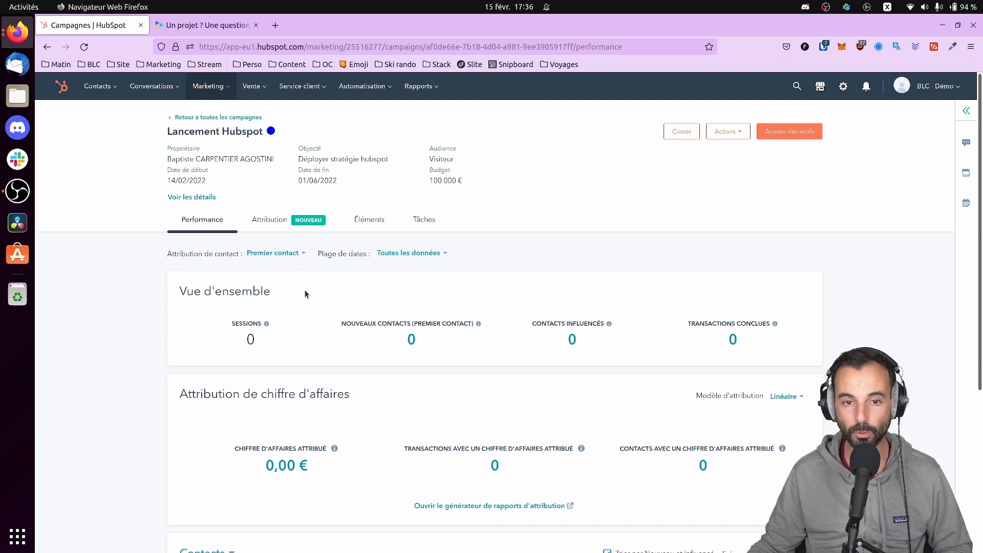
Check the campaign's attribution and assets tabs, then return to the performance overview
click(282, 219)
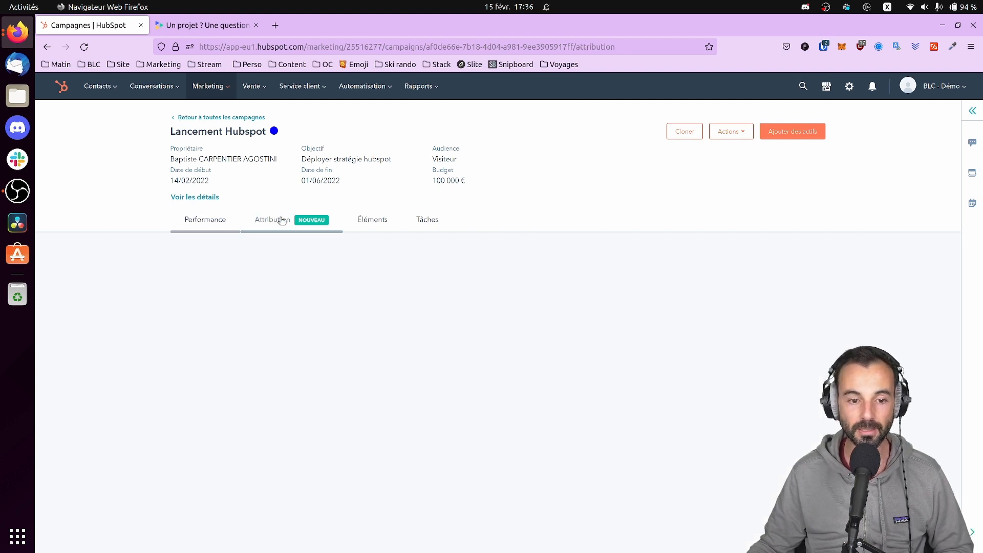
click(370, 220)
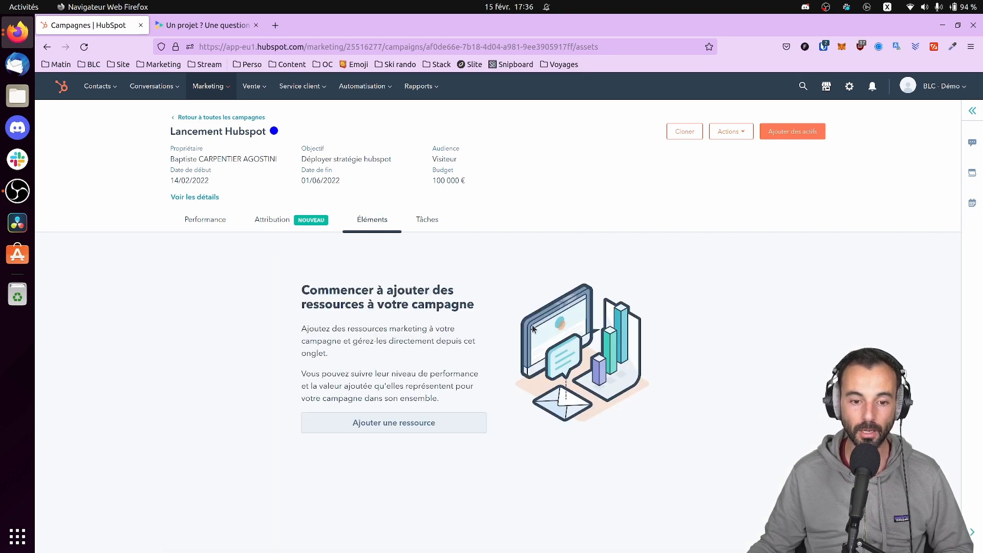
click(210, 221)
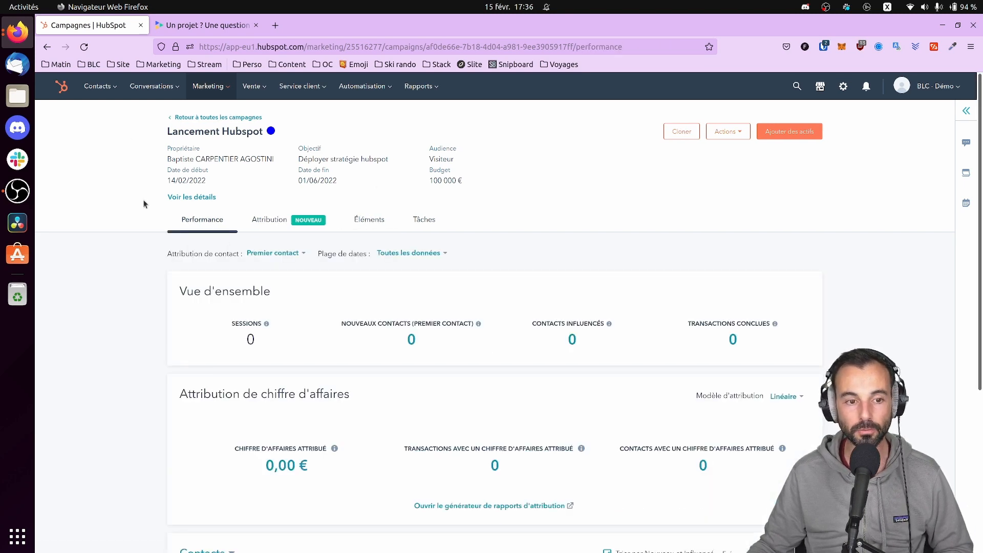
Attach the Comment faire ceci blog article to the campaign
click(786, 134)
click(318, 184)
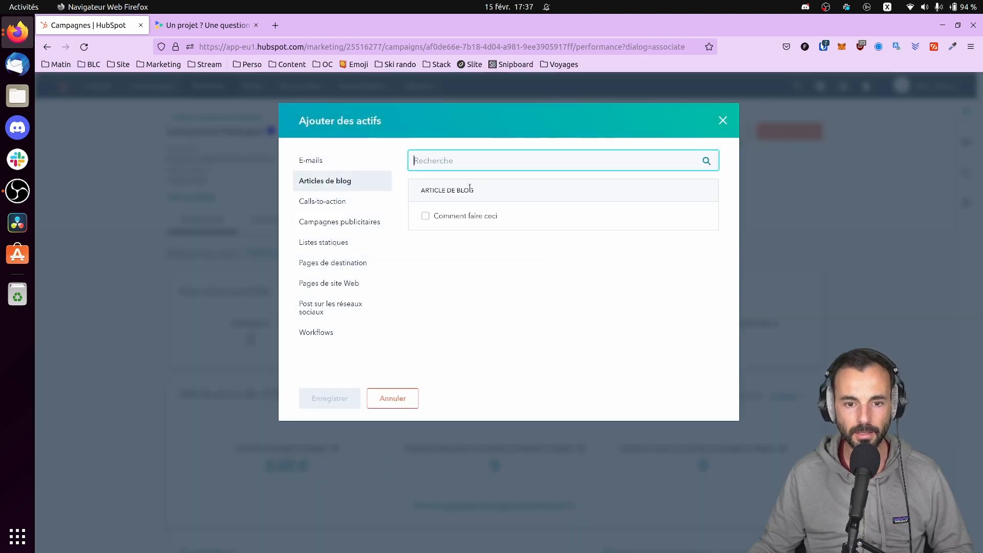
click(469, 216)
click(329, 398)
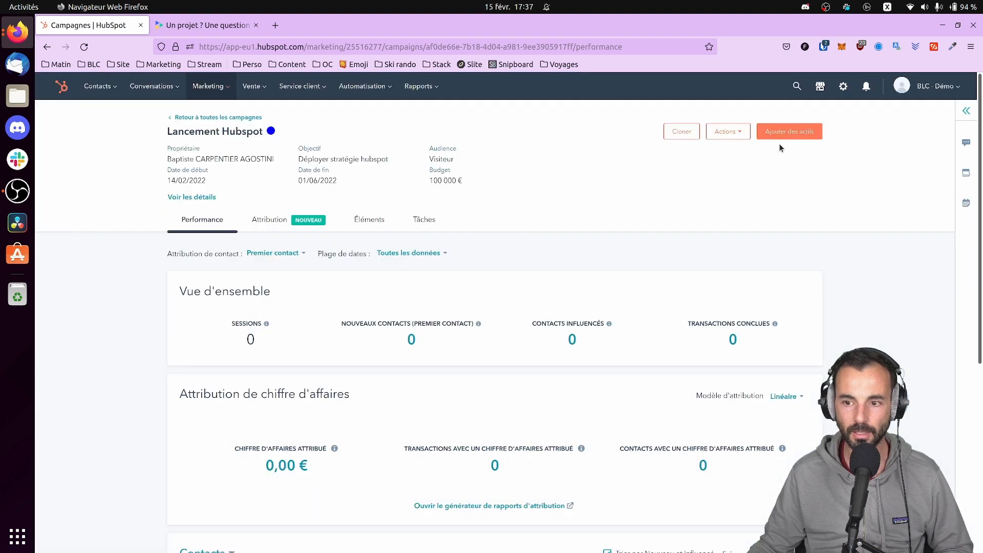
Attach the Paie CTA, [Demo] Contact List, [Demo] Biglytics Home page and Un petit post social post
click(786, 133)
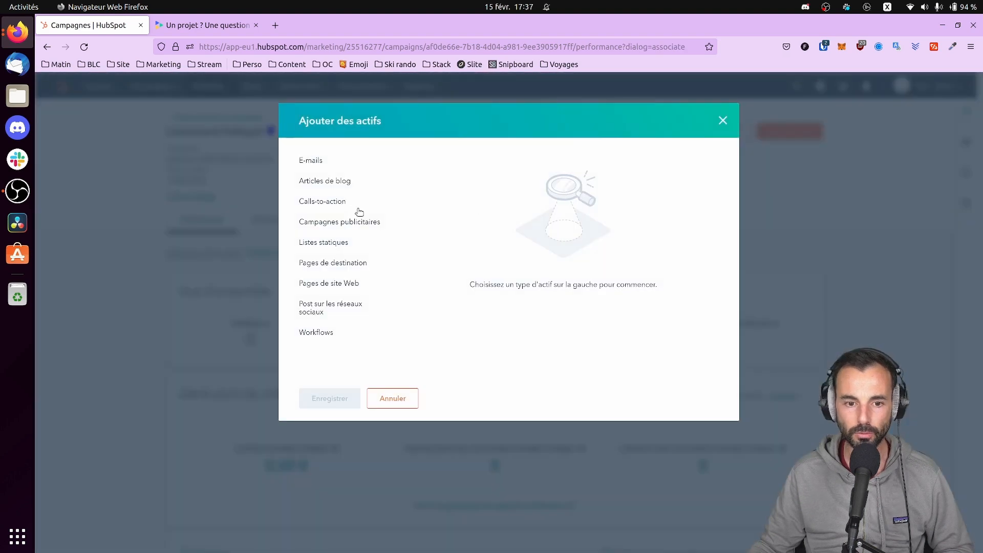
click(322, 201)
click(425, 215)
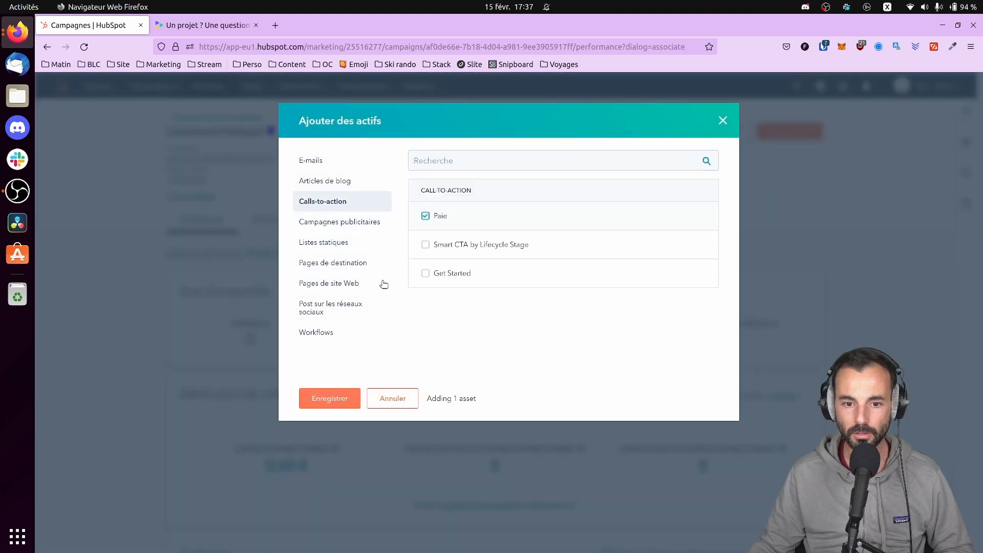
click(323, 242)
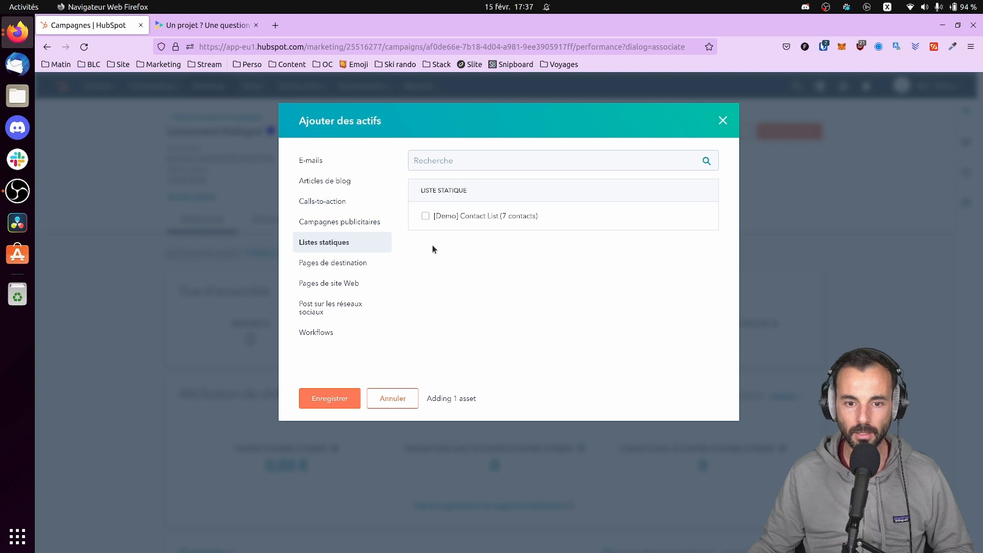
click(424, 215)
click(336, 283)
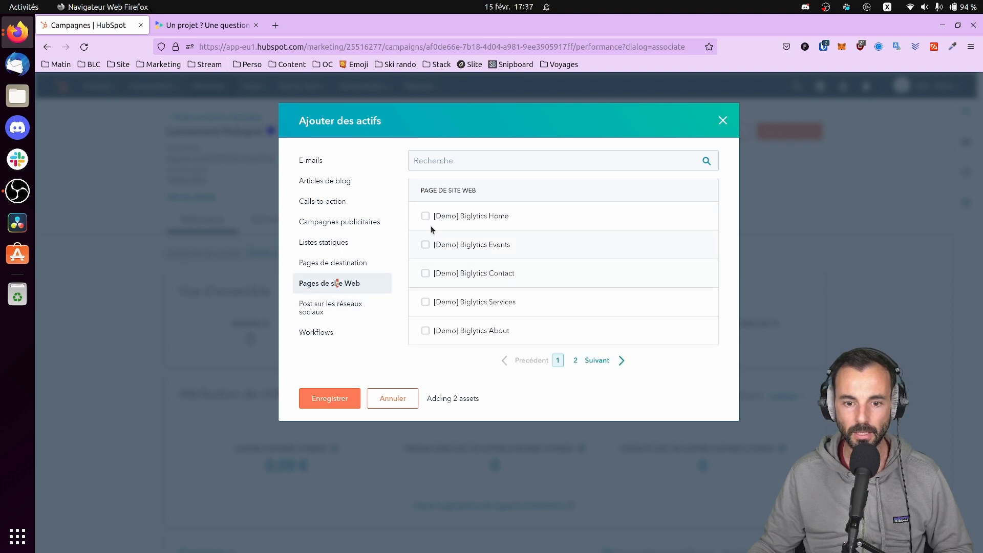
click(425, 216)
click(330, 307)
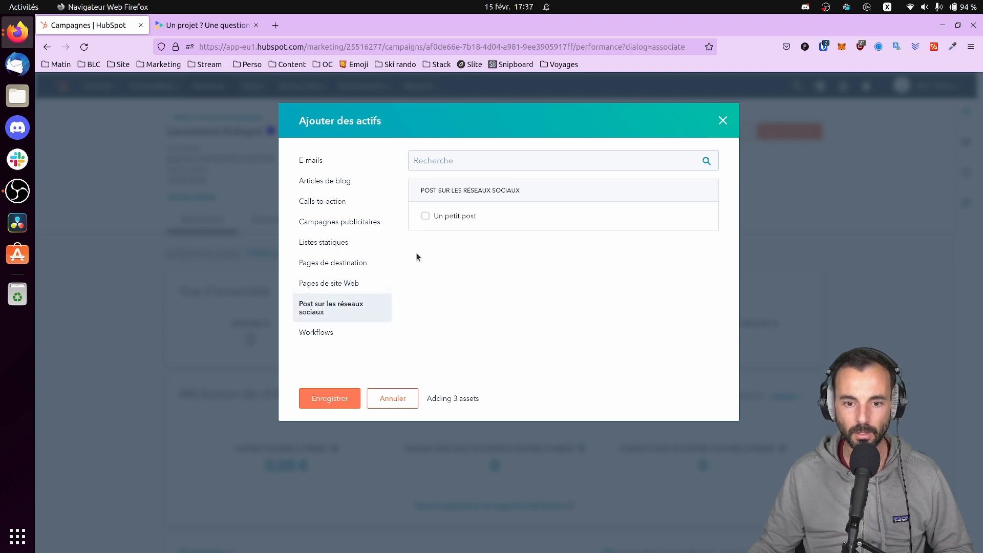
click(426, 216)
click(345, 399)
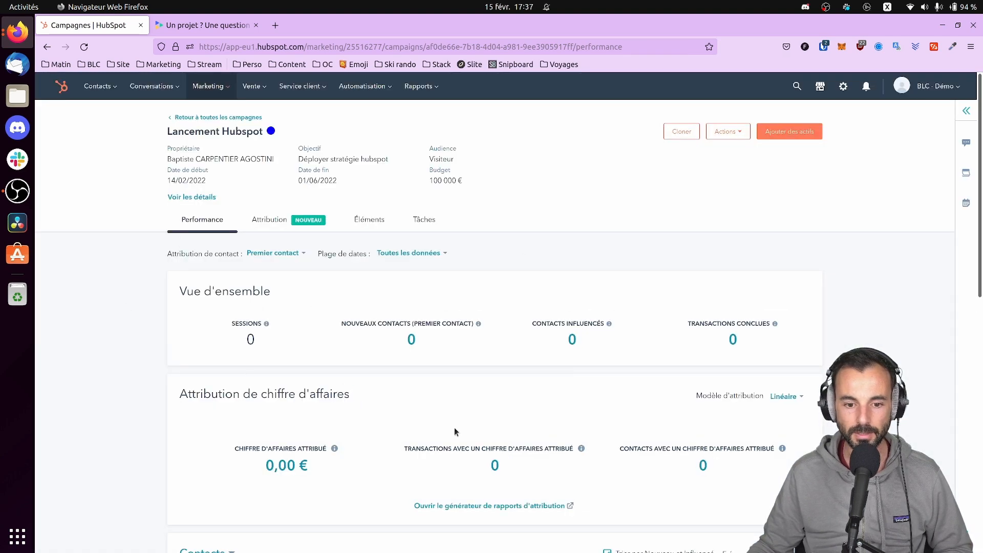
scroll(460, 428, down, 5)
scroll(496, 426, up, 5)
click(370, 221)
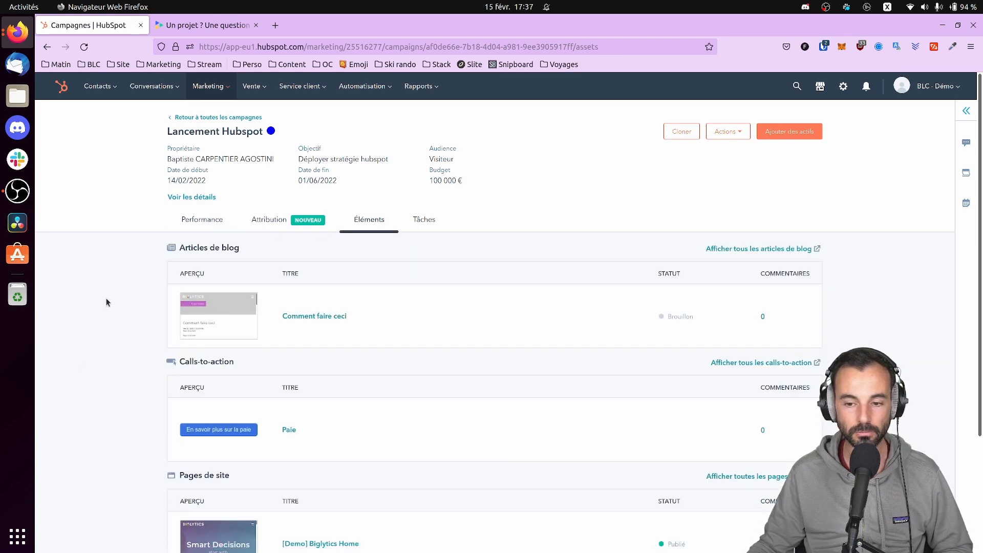
scroll(235, 316, down, 2)
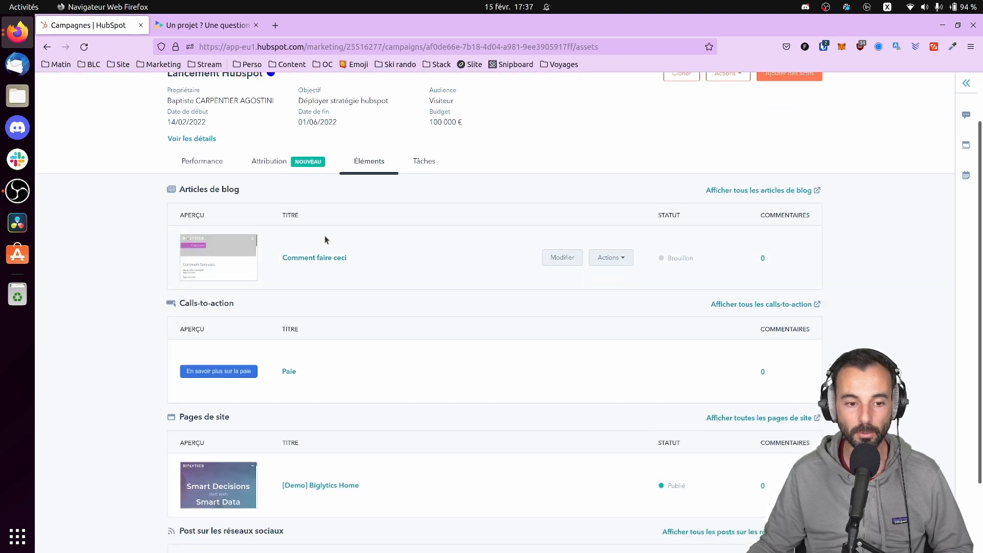
scroll(237, 253, down, 2)
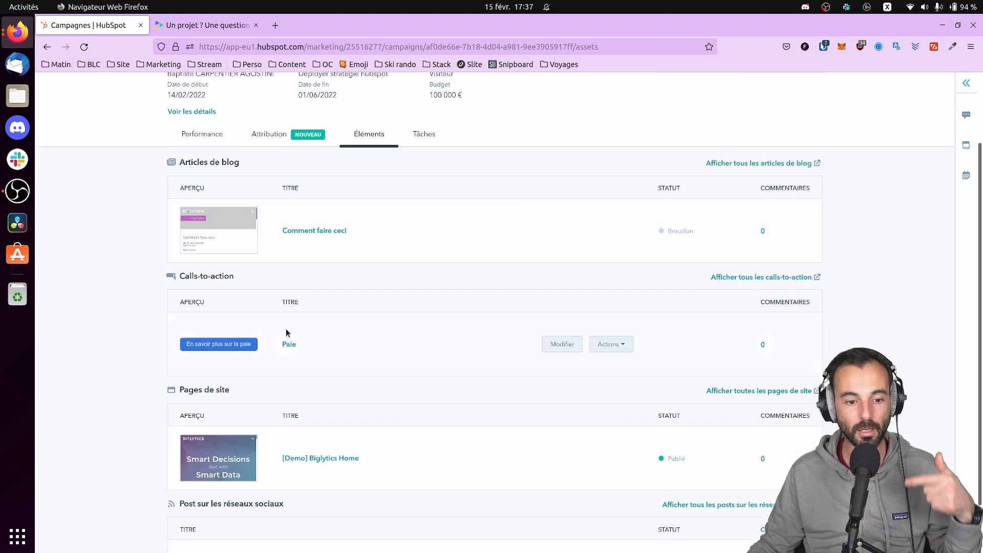
scroll(239, 297, down, 1)
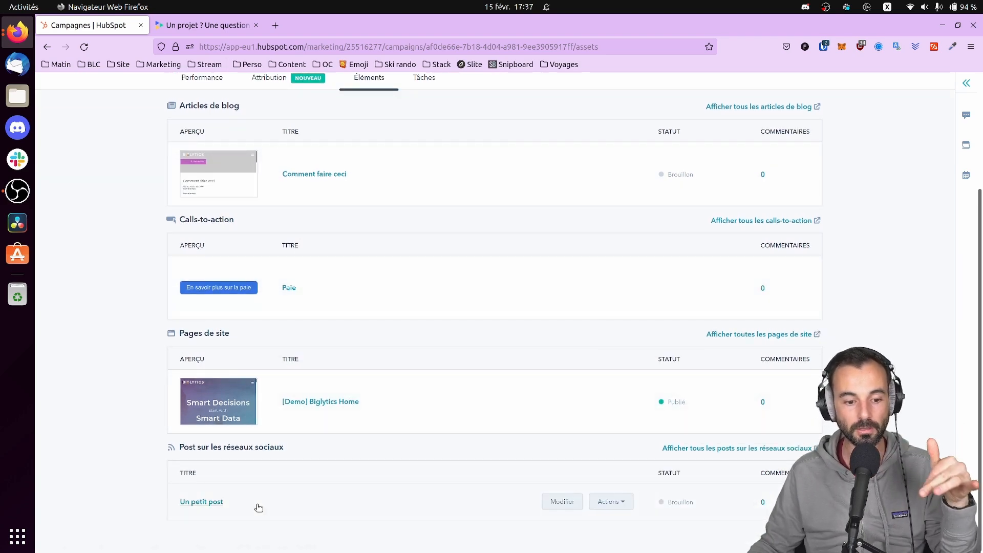
scroll(639, 502, up, 5)
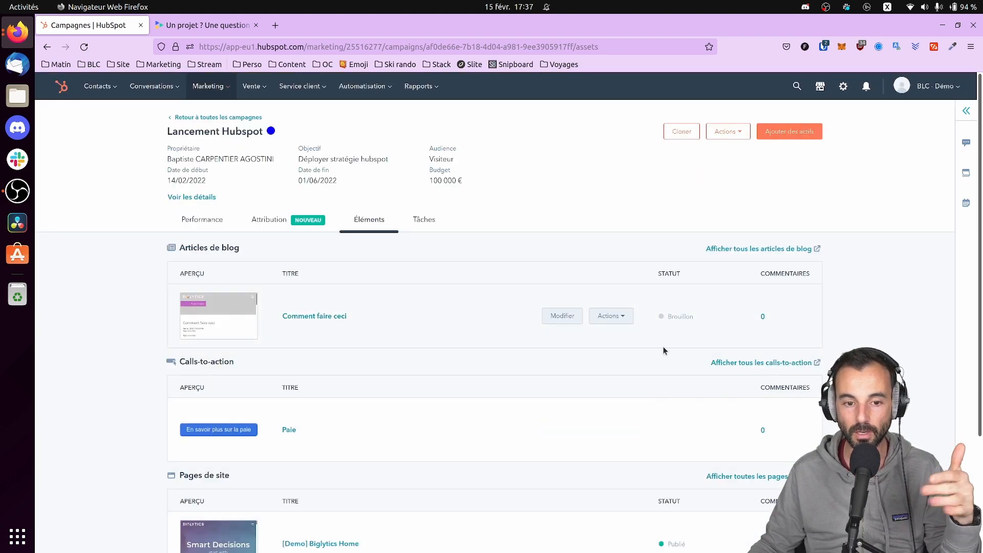
click(207, 220)
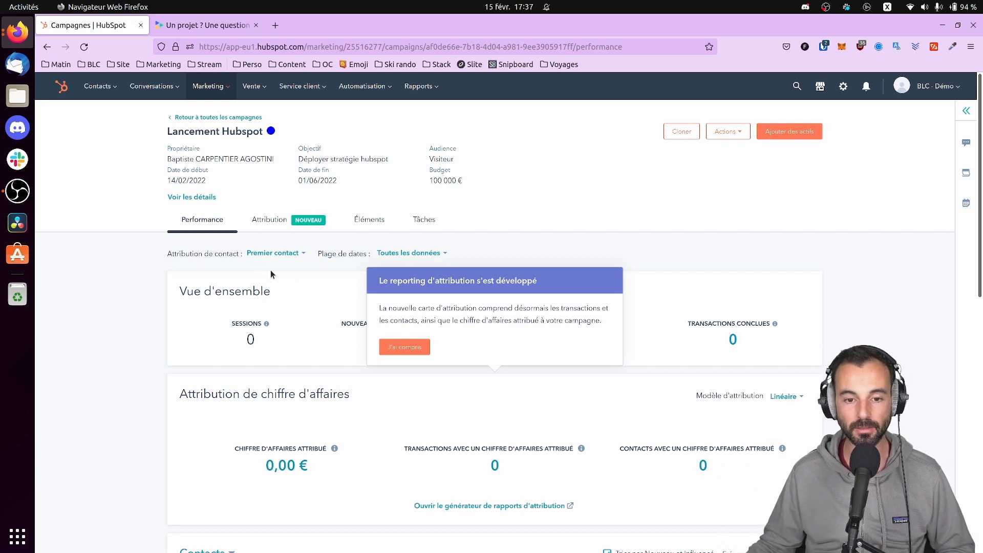
View the campaign's empty Tâches tab, then browse the Contacts, Marketing and Vente menus
click(422, 226)
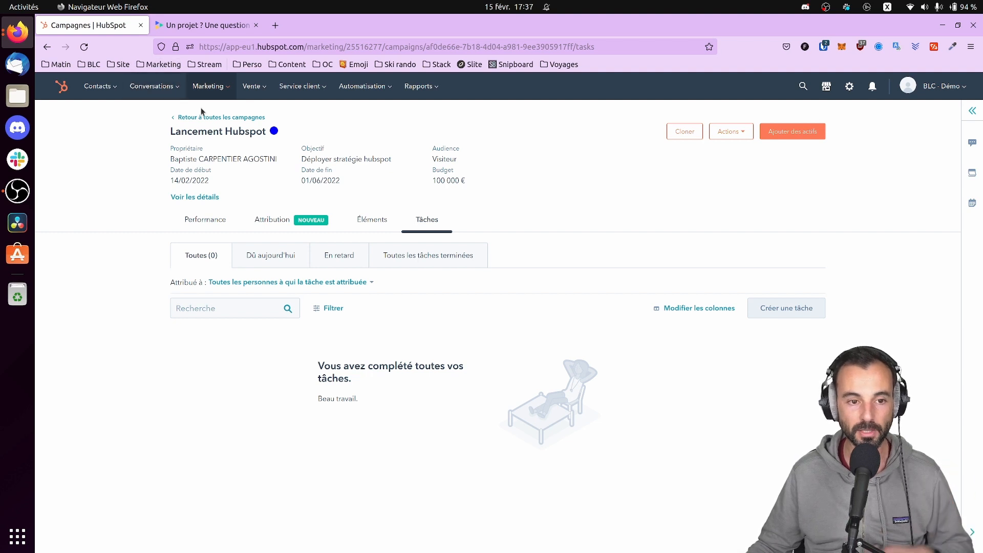
click(97, 86)
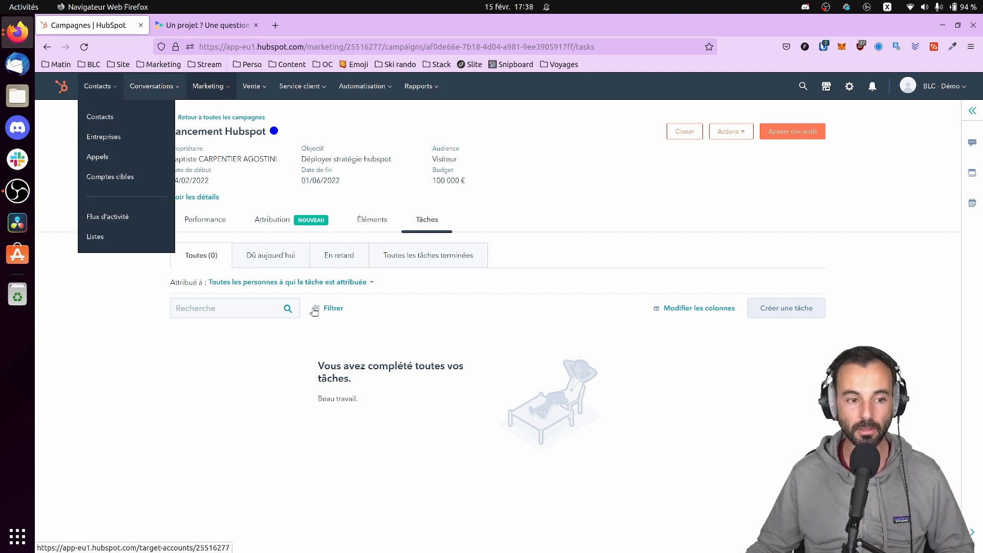
click(506, 430)
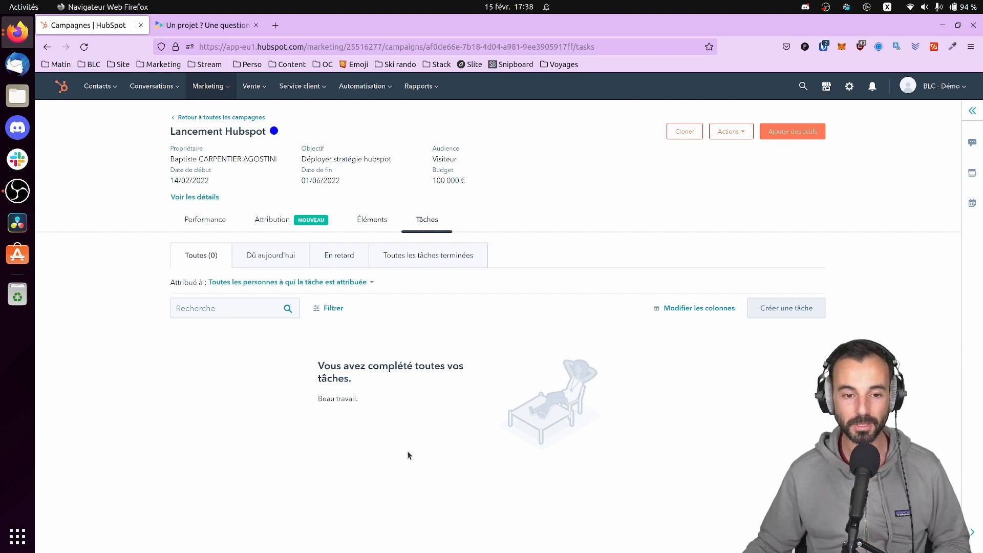
mouse_move(208, 86)
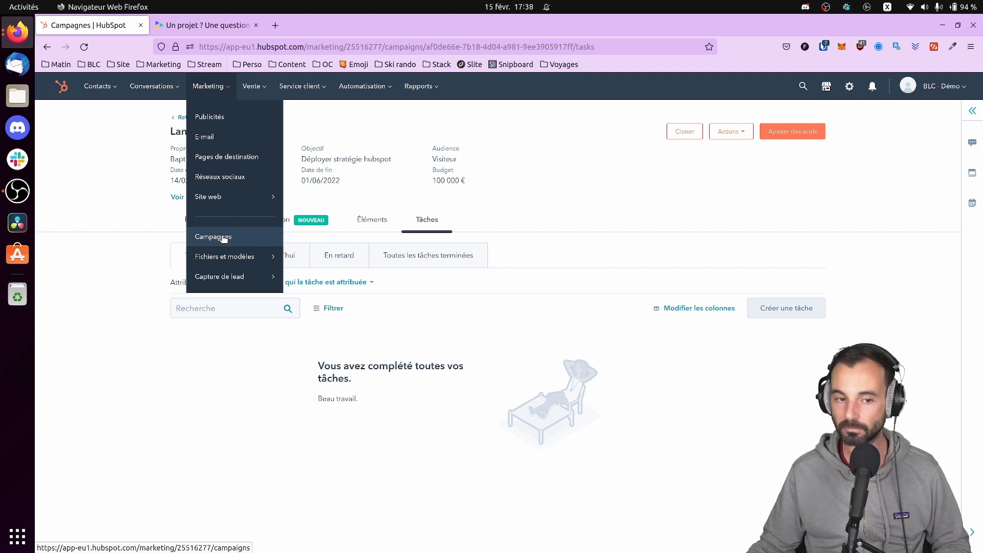
mouse_move(263, 93)
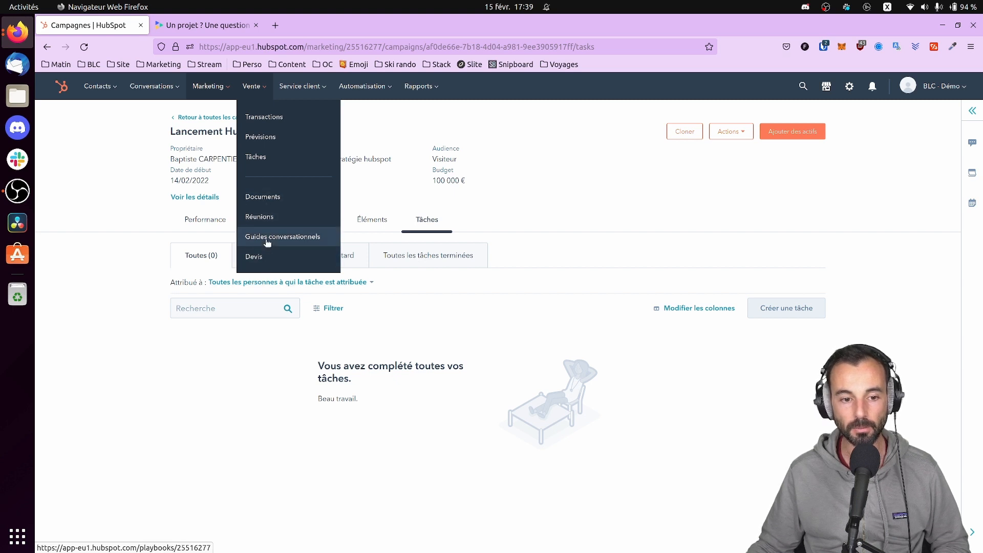
Open the Guide d'entretien téléphonique playbook from Vente > Guides conversationnels and select its intro
click(284, 242)
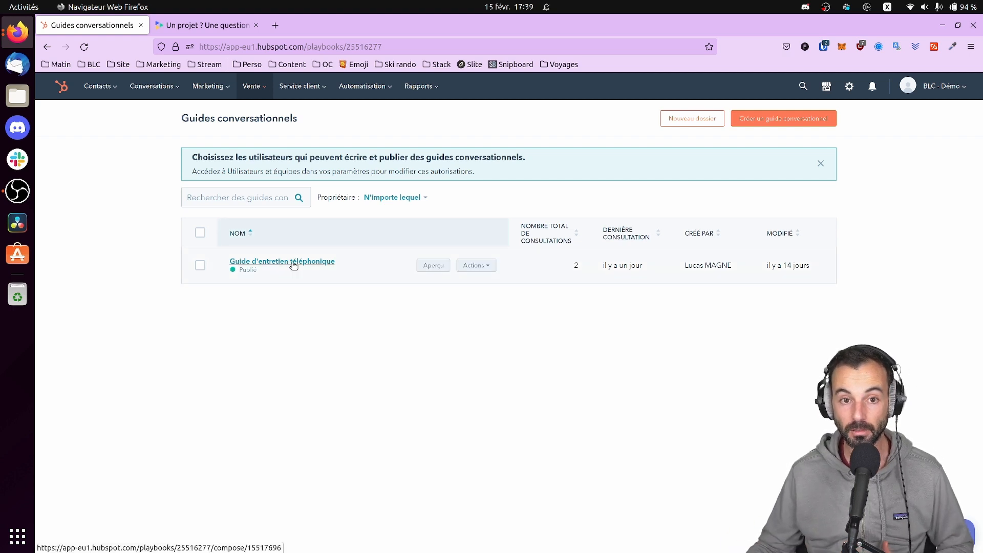
click(292, 262)
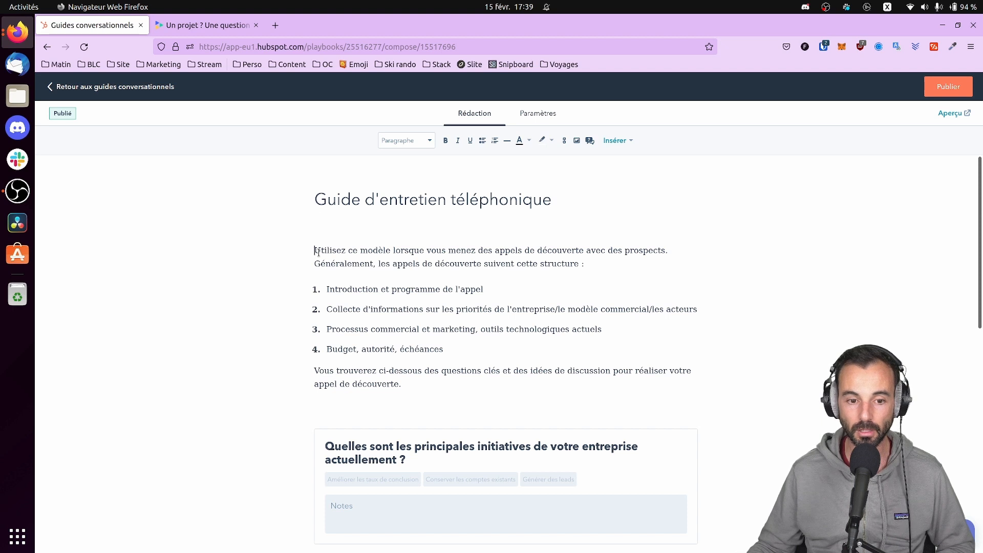
drag(321, 250, 402, 385)
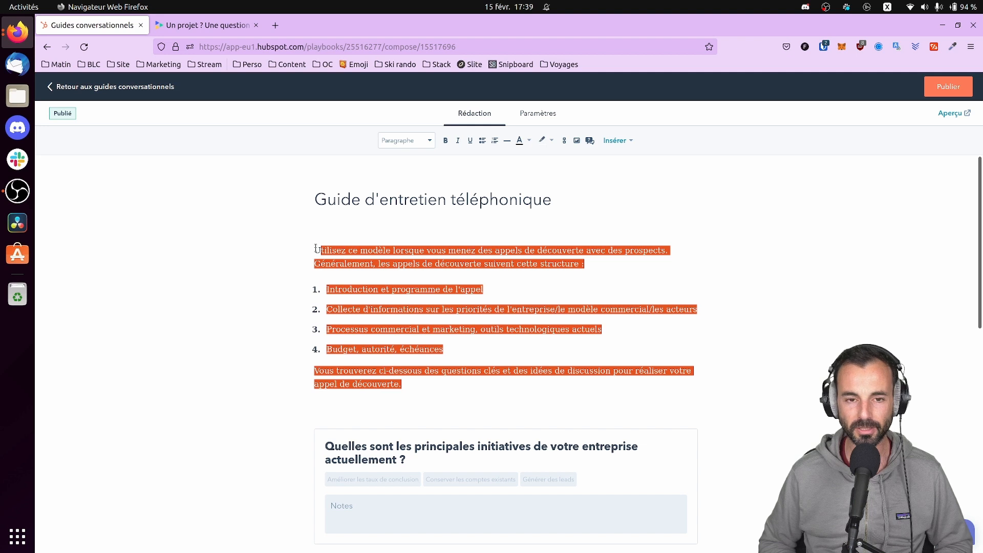
click(317, 249)
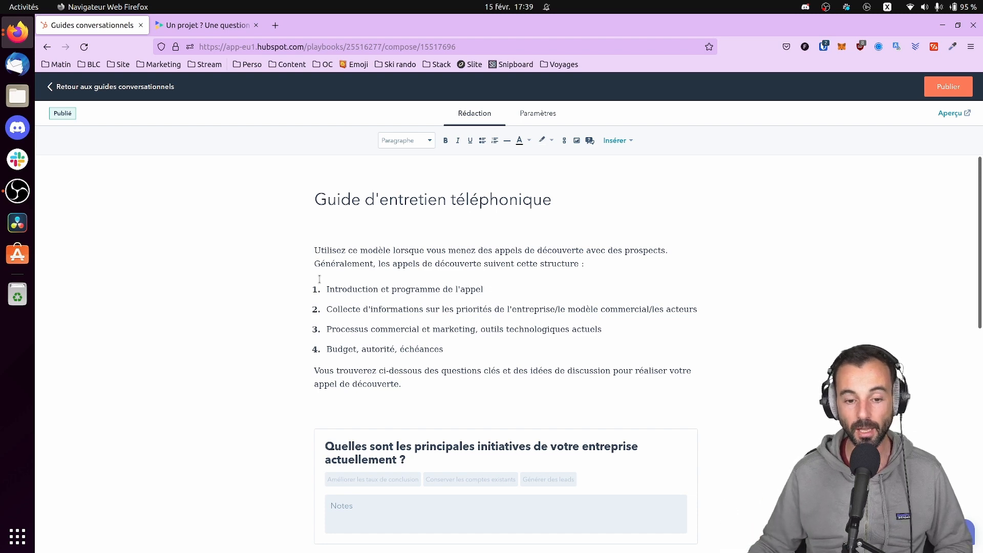
Scroll through the guide, then return to the conversation guides list
scroll(319, 279, down, 4)
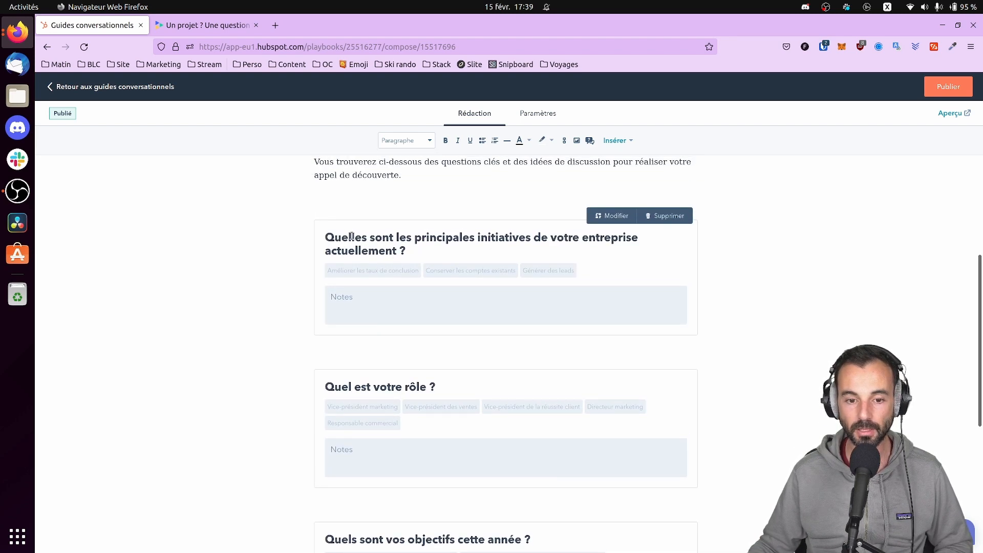
scroll(335, 288, down, 3)
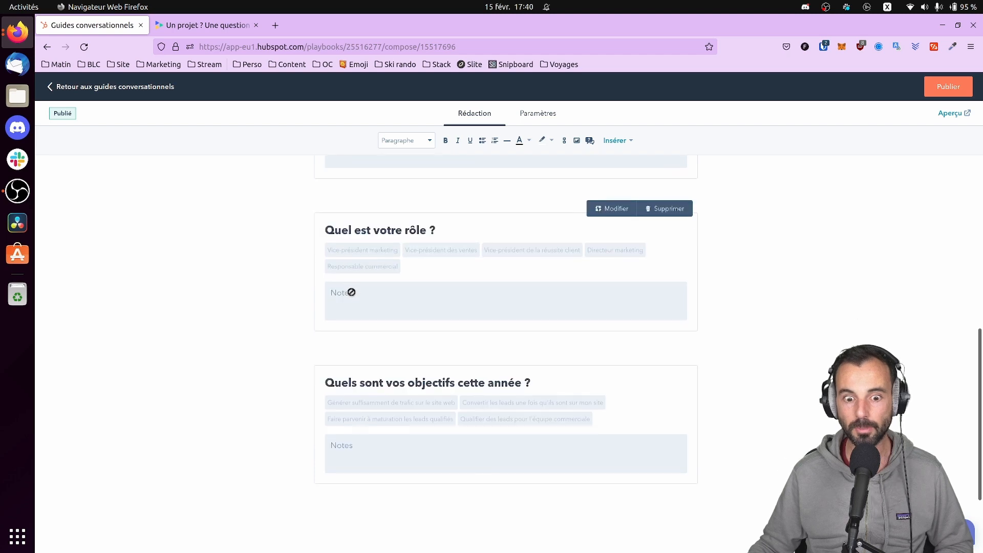
scroll(351, 292, down, 1)
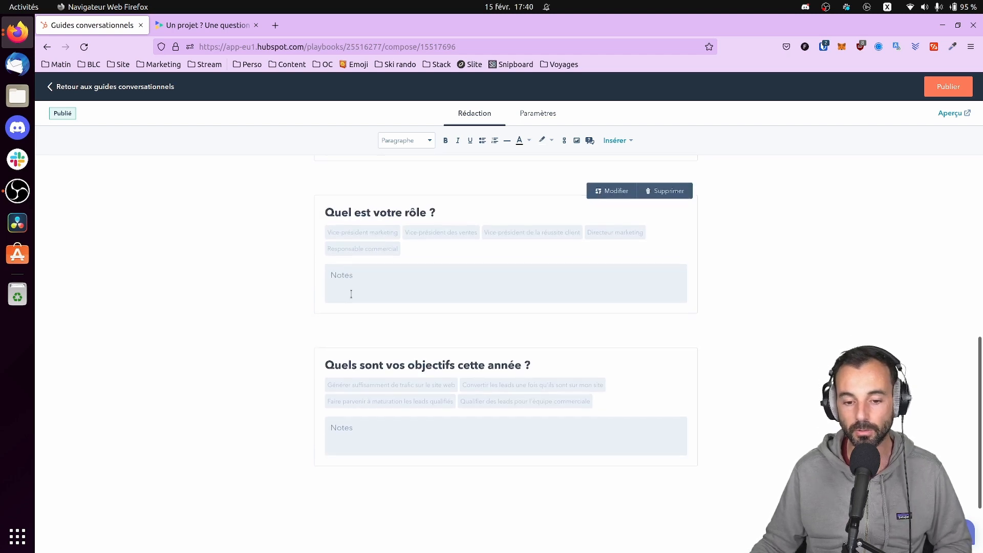
scroll(352, 292, up, 5)
scroll(424, 331, down, 4)
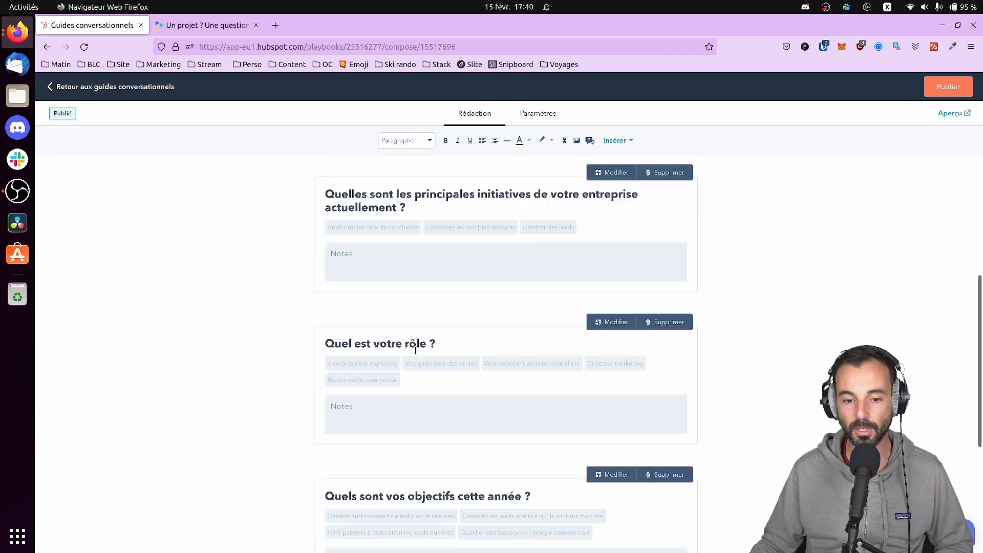
scroll(397, 358, up, 2)
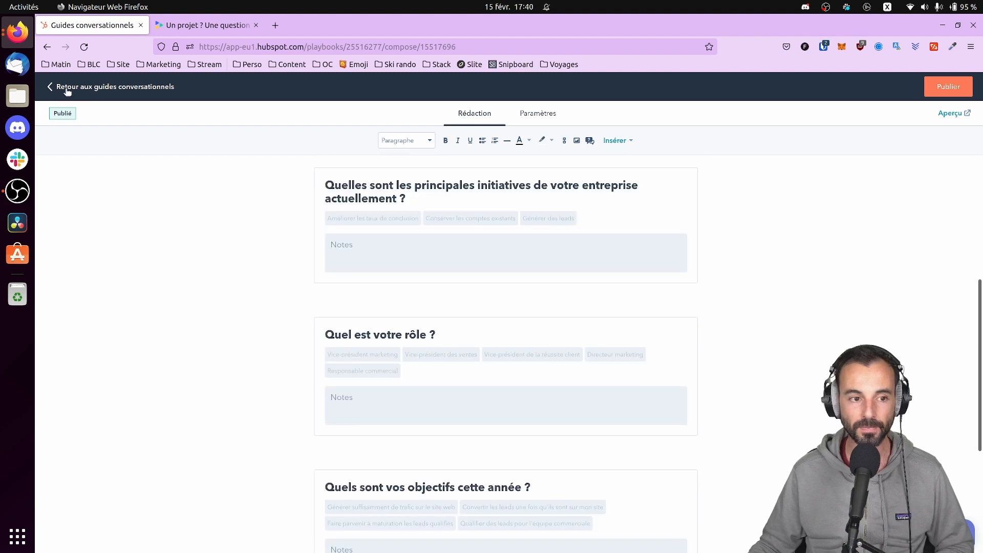
click(52, 88)
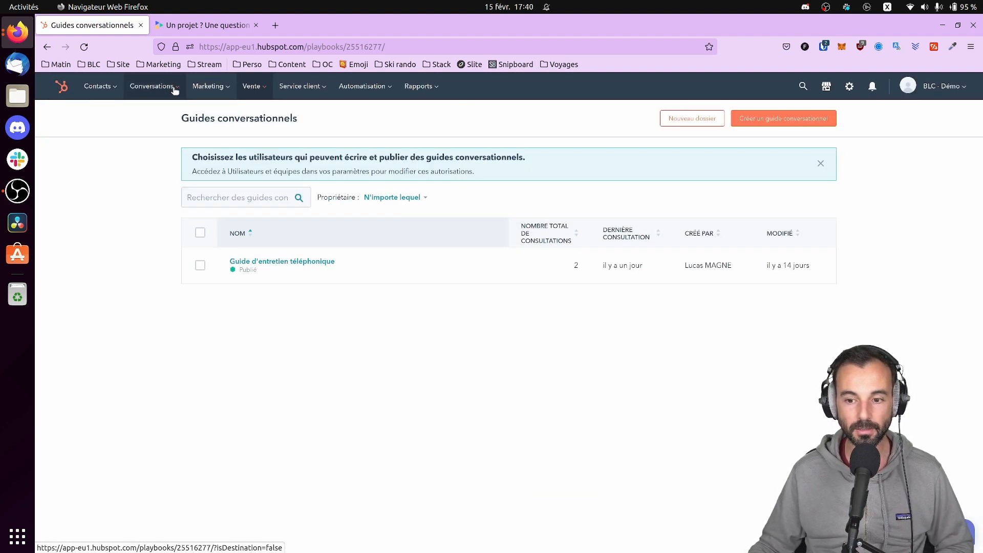
Open the Thomas-Perez 90-day Implementation Engagement deal and launch its Guide d'entretien téléphonique
click(266, 88)
click(271, 112)
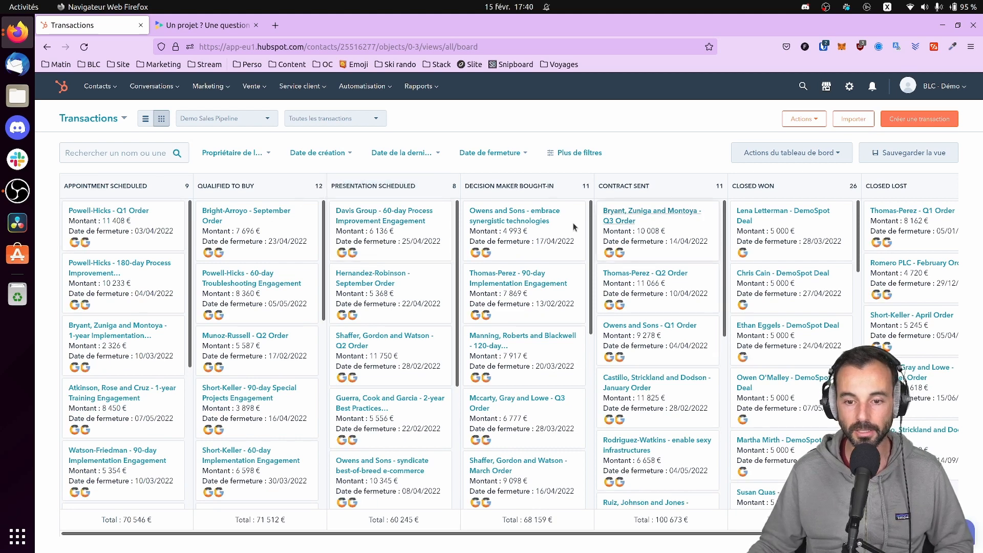
click(517, 278)
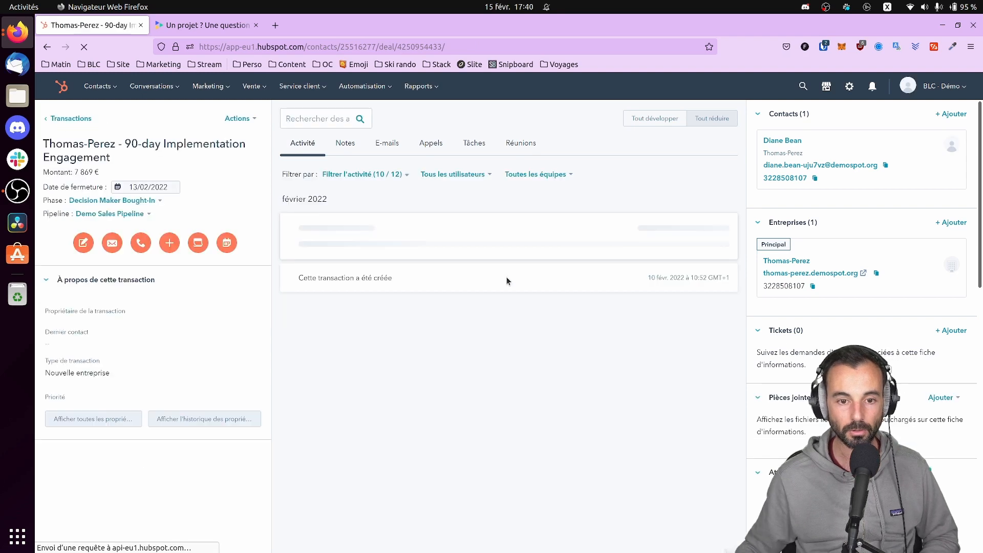
scroll(876, 285, down, 15)
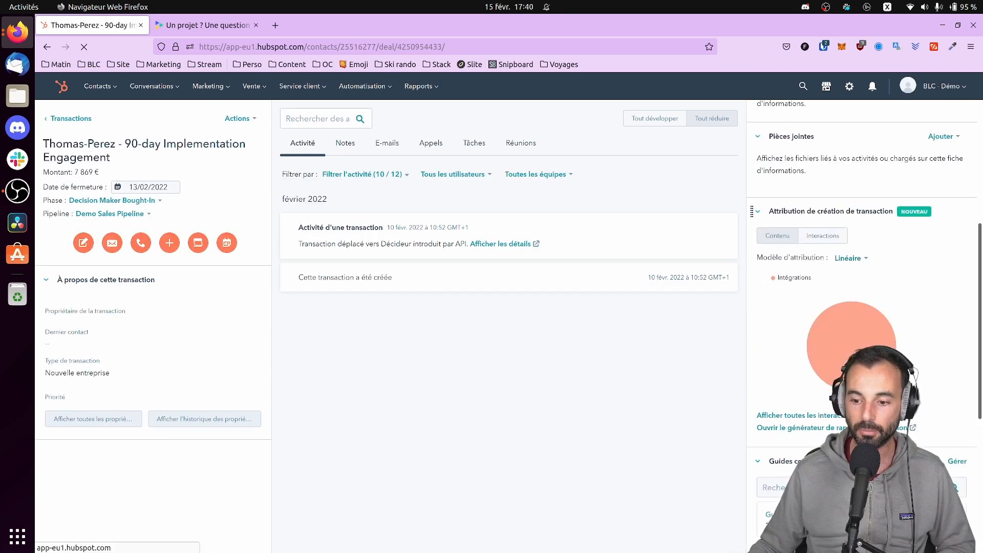
click(818, 254)
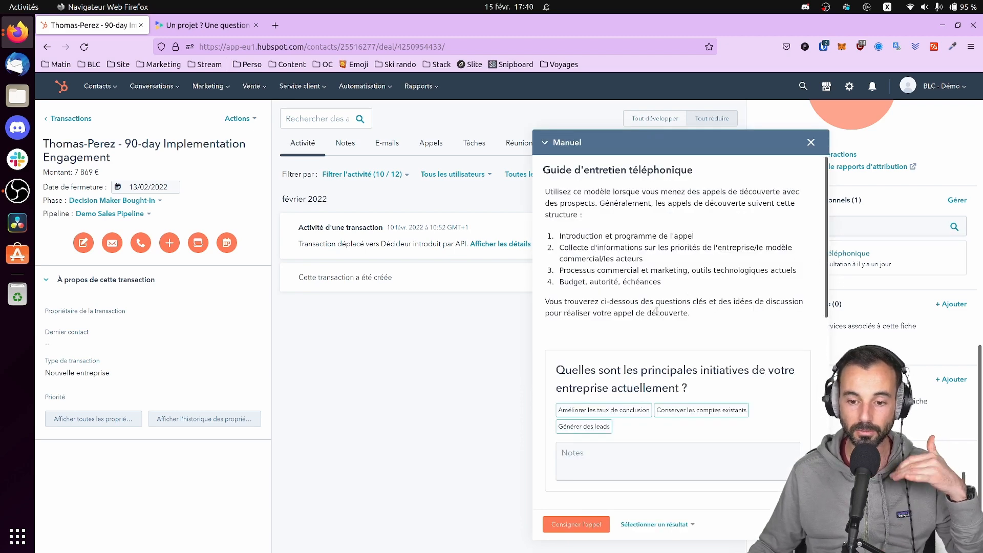
Note 'Les' for the initiatives question, set the role to Directeur marketing, and log the call
scroll(584, 243, down, 2)
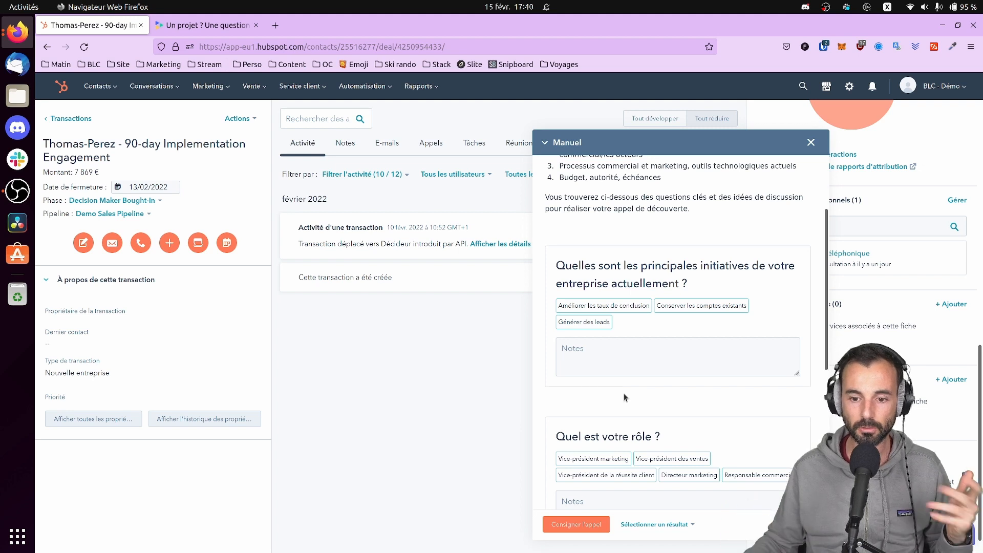
click(663, 349)
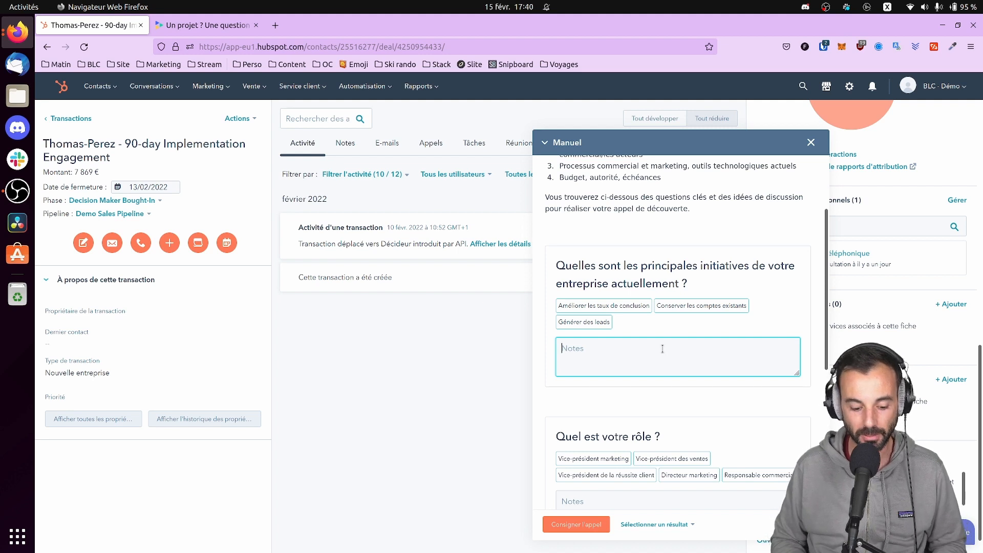
text(Les princpales)
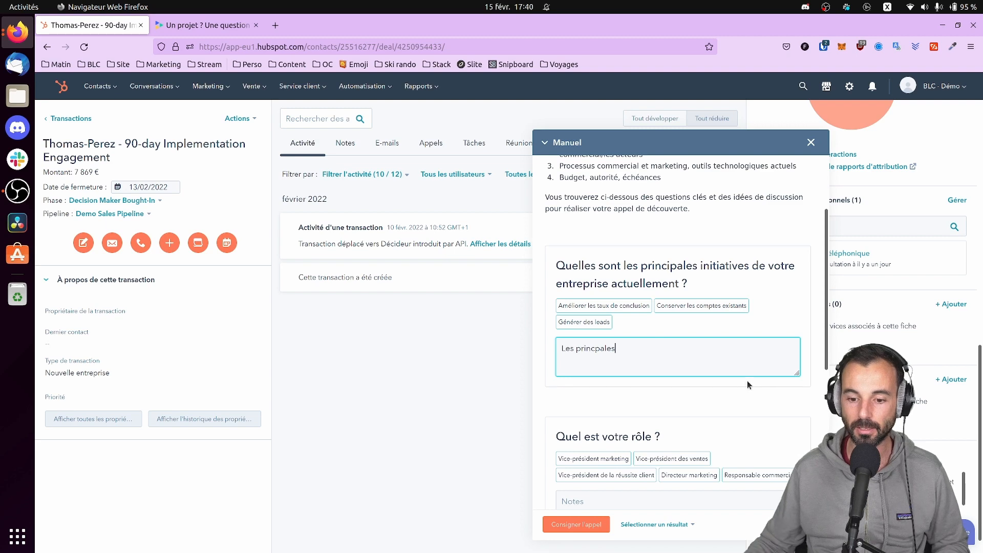
scroll(747, 385, down, 3)
click(621, 346)
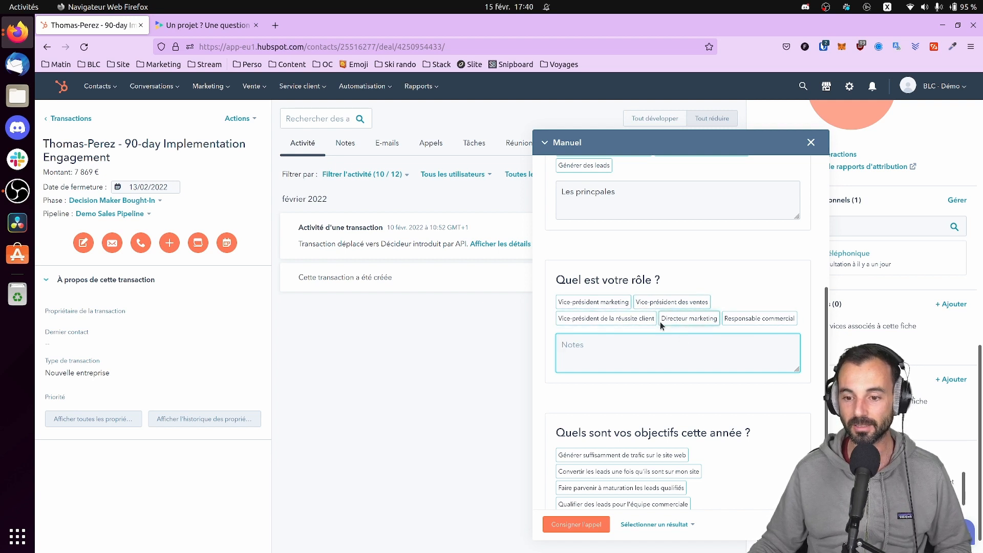
click(691, 319)
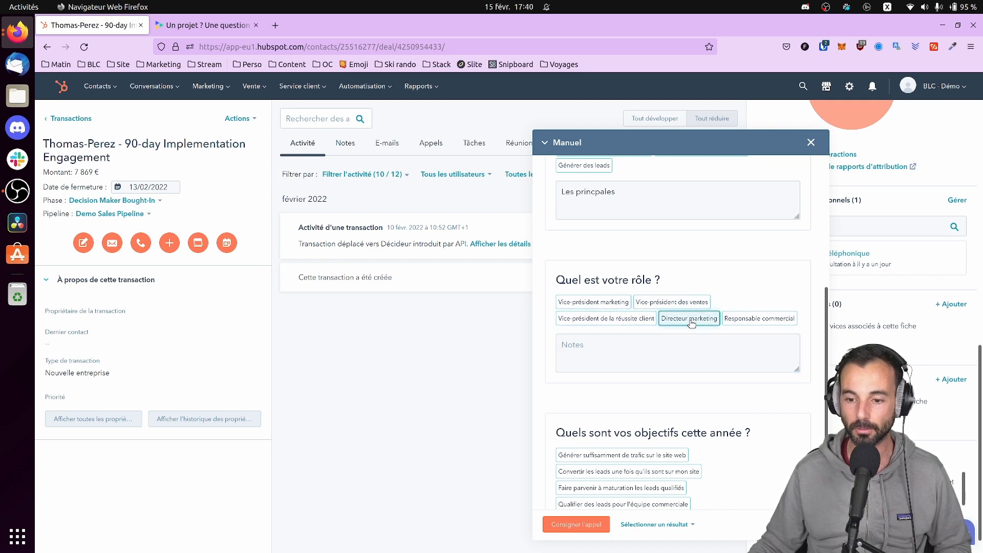
scroll(699, 340, down, 3)
scroll(699, 340, down, 1)
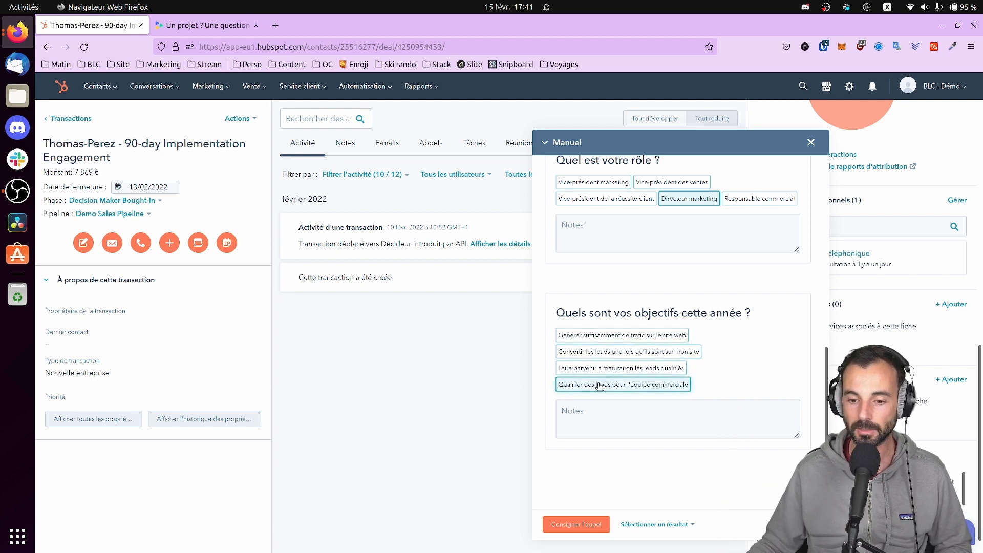
click(579, 529)
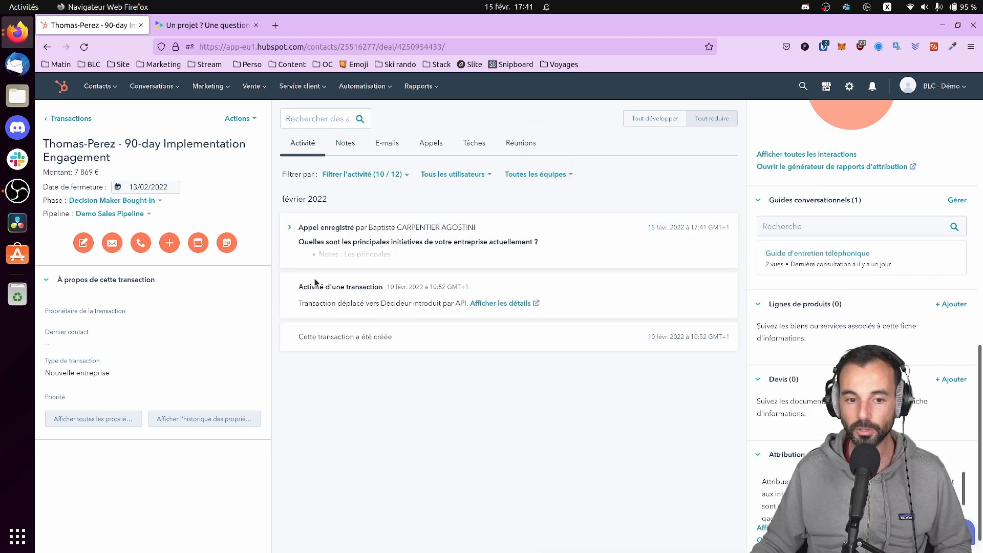
Expand the logged call and set its outcome to Connecté
click(290, 229)
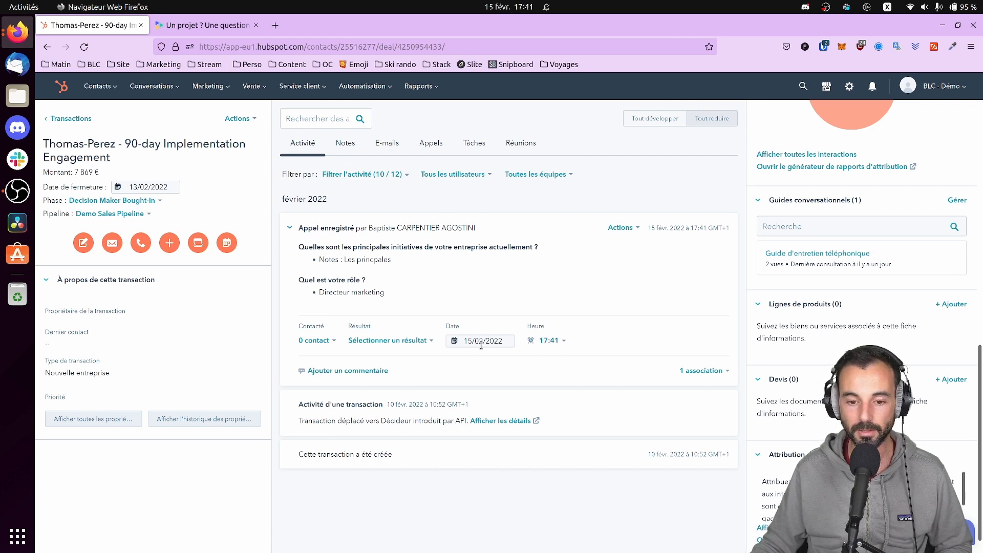
click(406, 340)
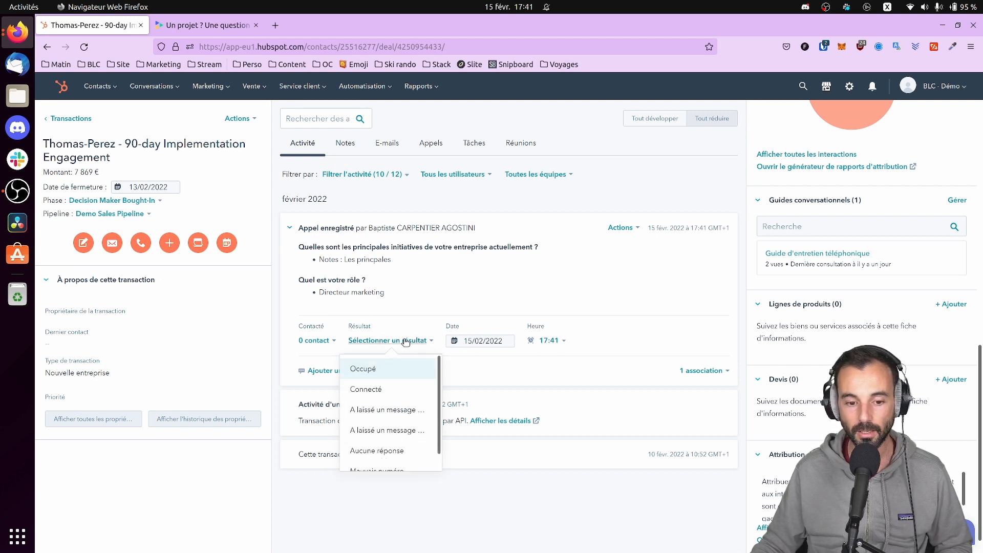
scroll(402, 413, down, 1)
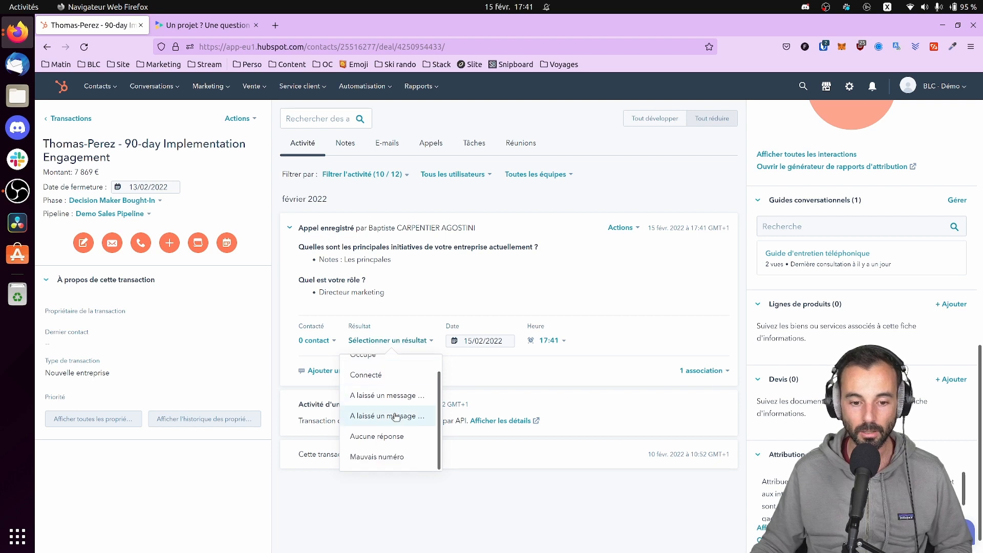
click(377, 375)
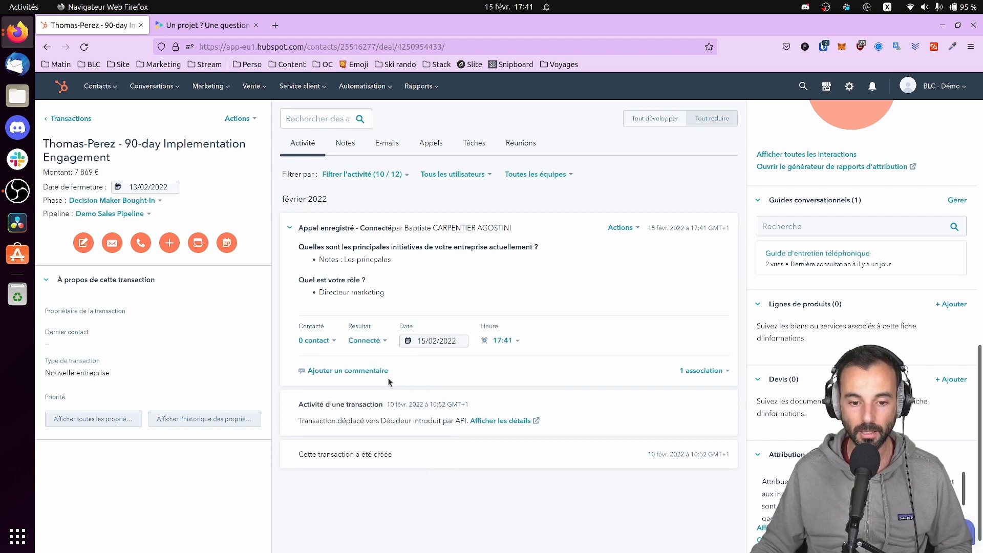
Link the deal's contact to the call and start a comment beginning '@a'
click(331, 340)
click(309, 396)
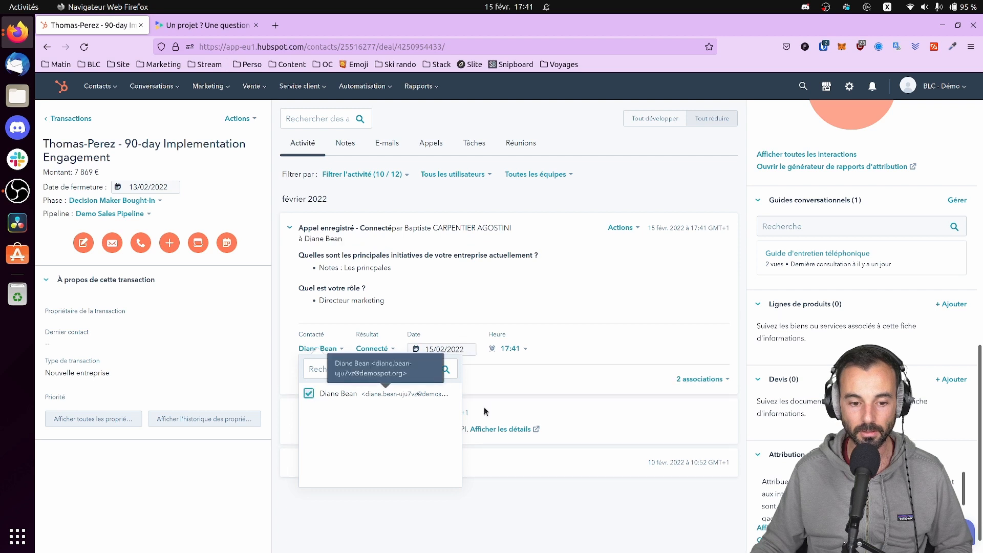
click(410, 323)
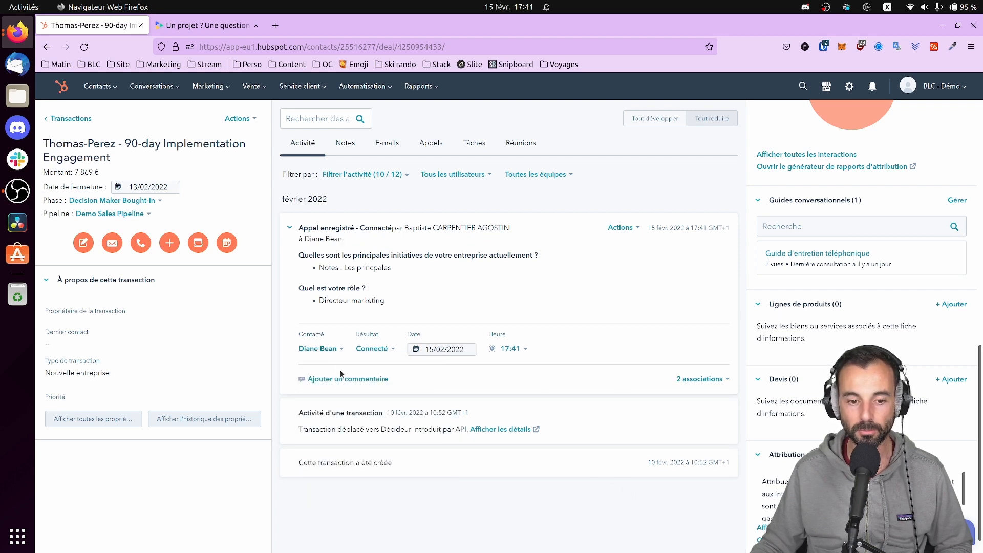
click(358, 379)
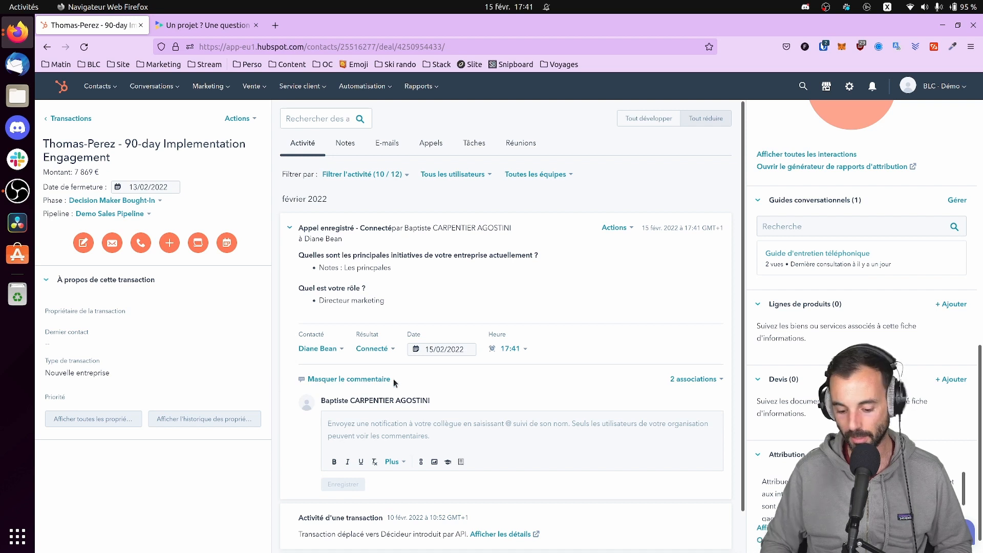
text(@)
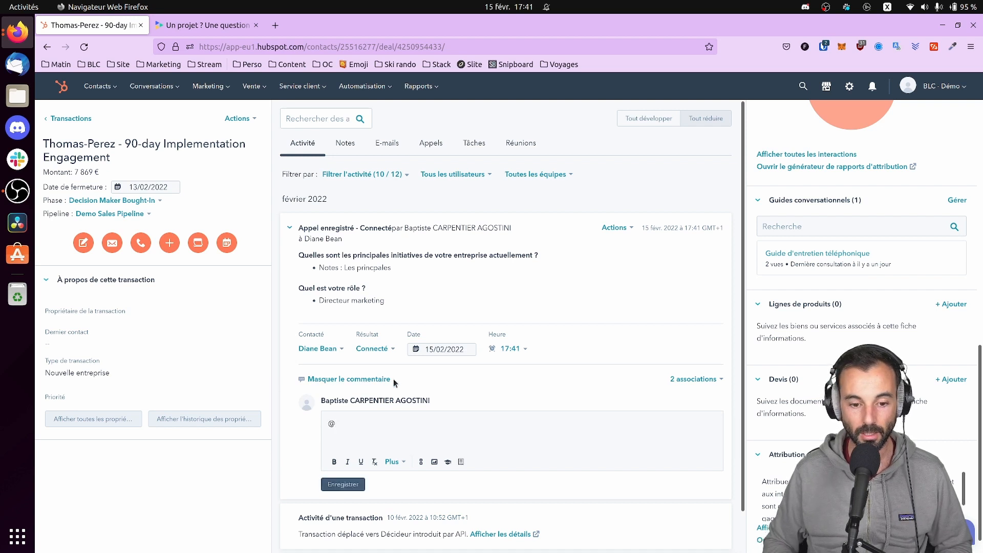
text(a)
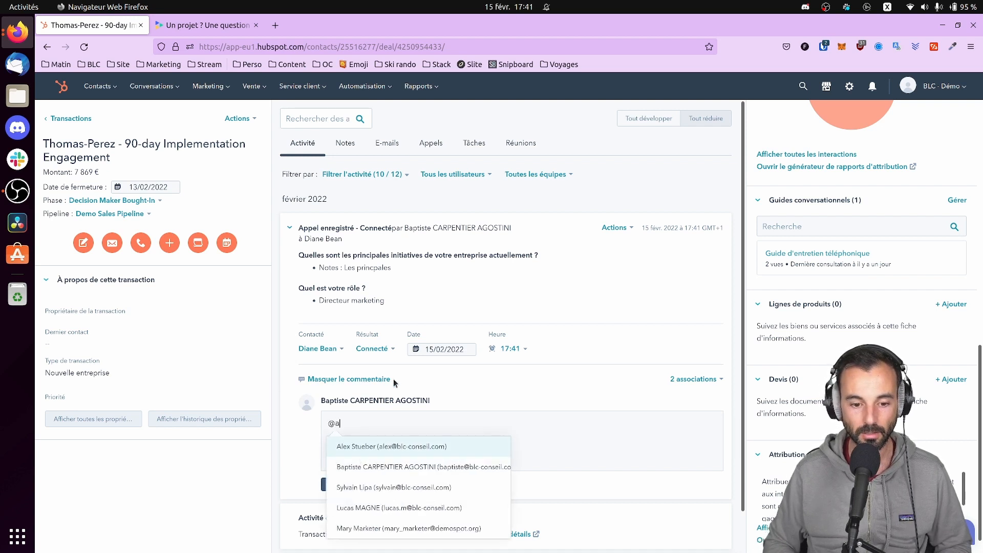
key(BackSpace)
text(al)
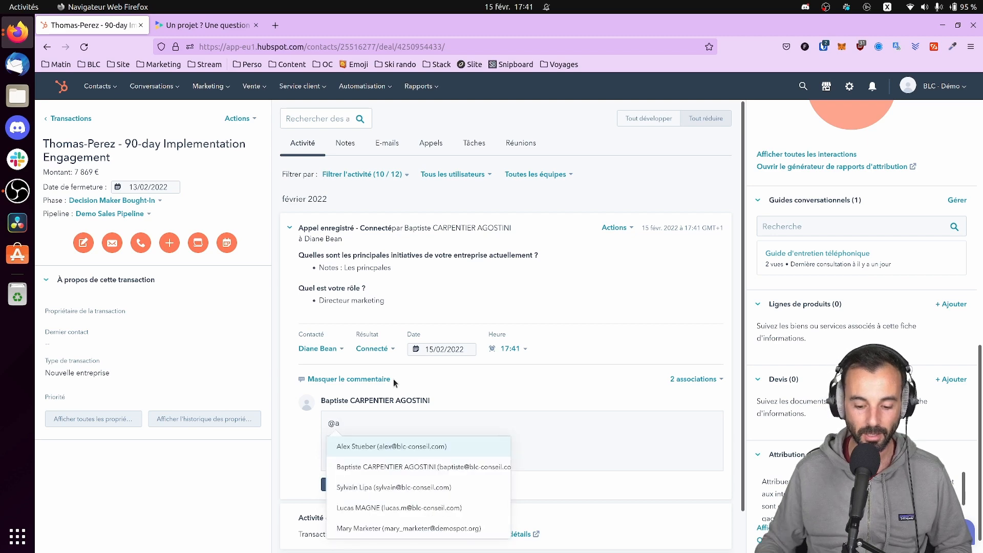
key(Return)
text(voici le)
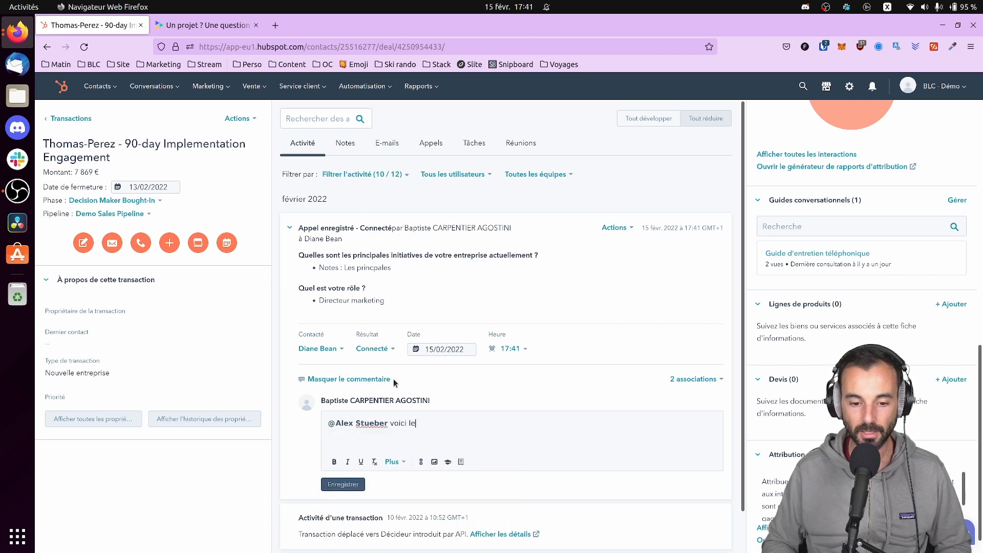
text( récap demnad)
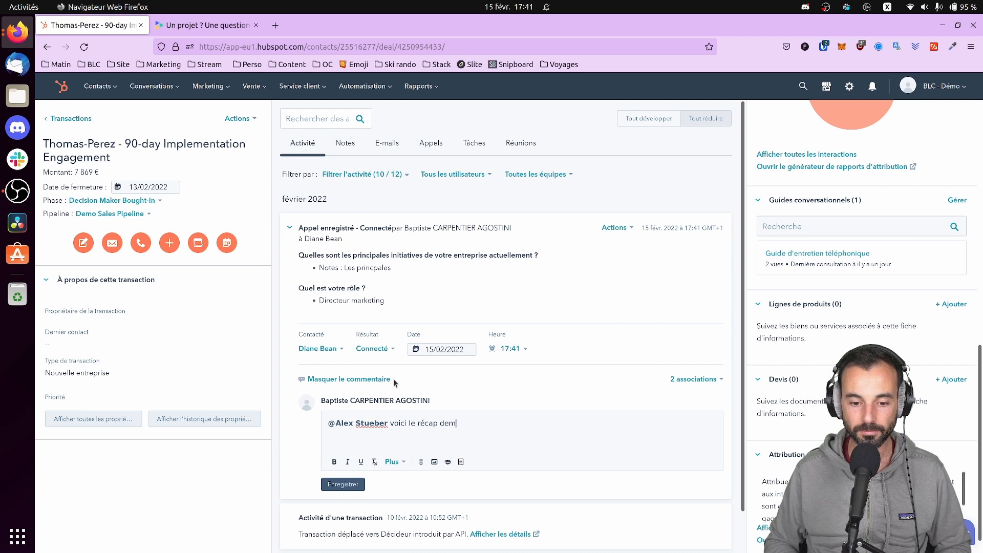
key(BackSpace)
key(BackSpace)
key(BackSpace)
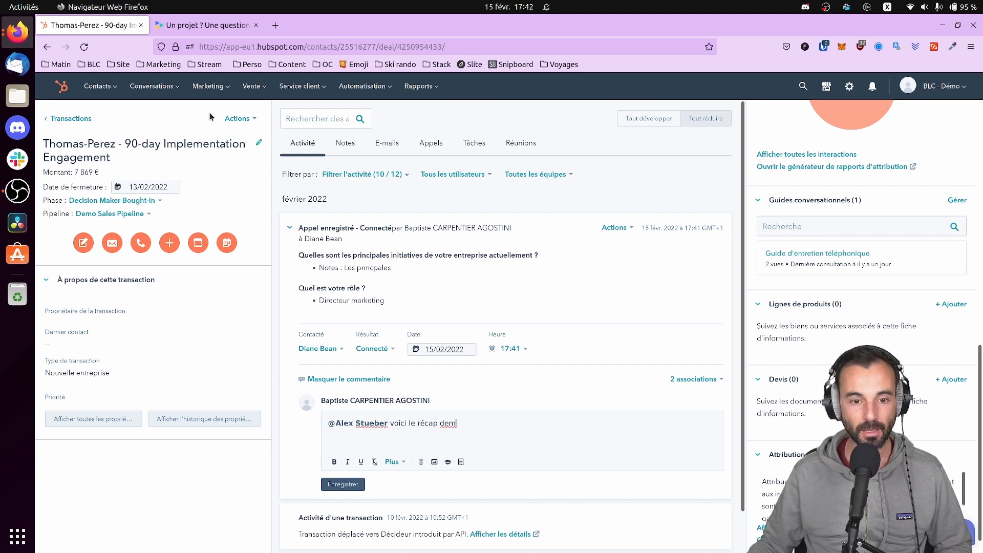
Go to Vente > Réunions and copy the meeting booking link
mouse_move(252, 86)
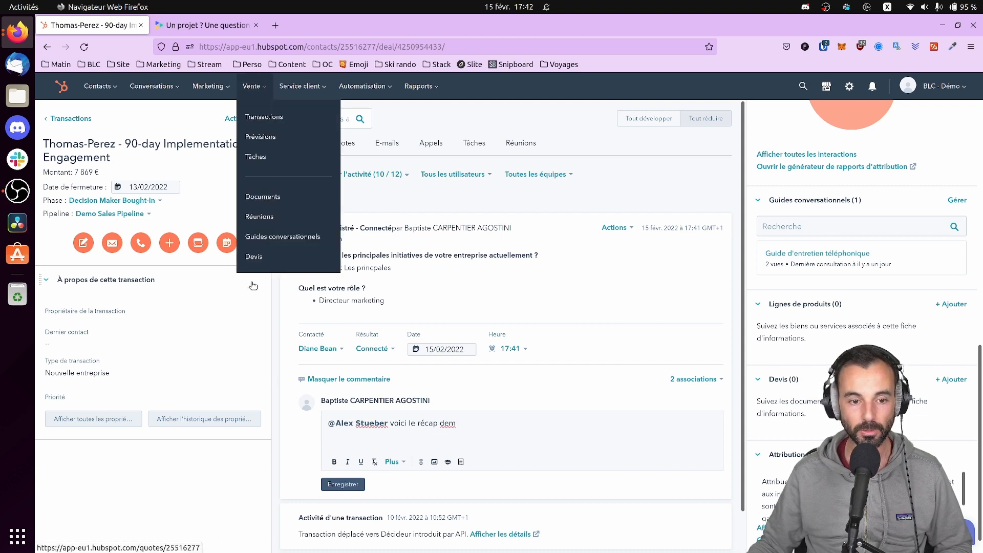
click(256, 217)
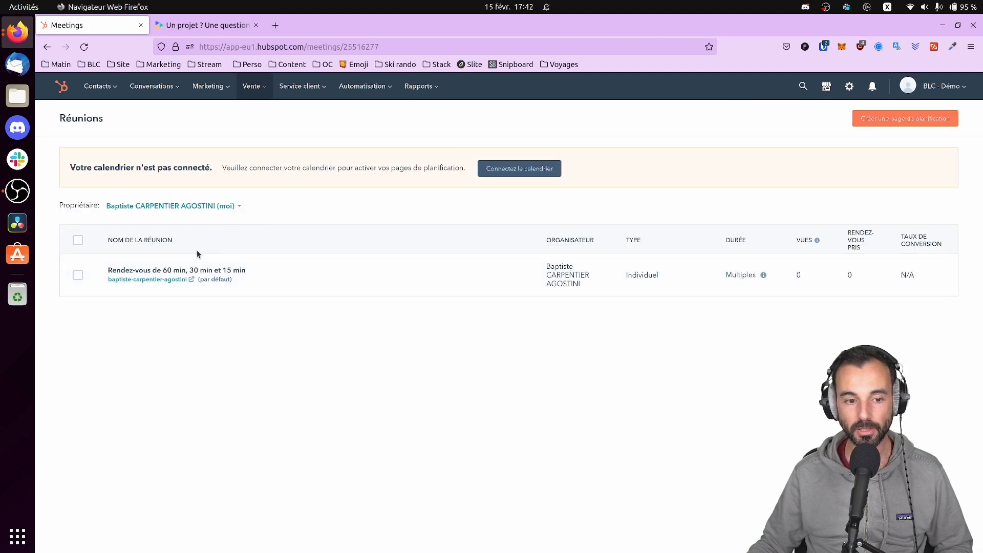
mouse_move(281, 282)
click(450, 275)
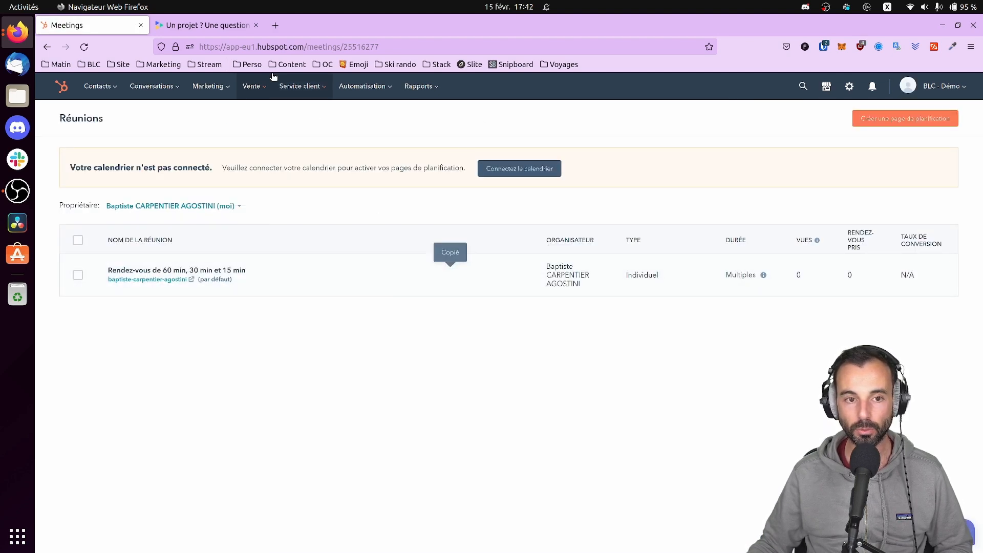
Preview the booking page in a new tab, trying dates 17 and 18, then close it
click(276, 32)
key(Return)
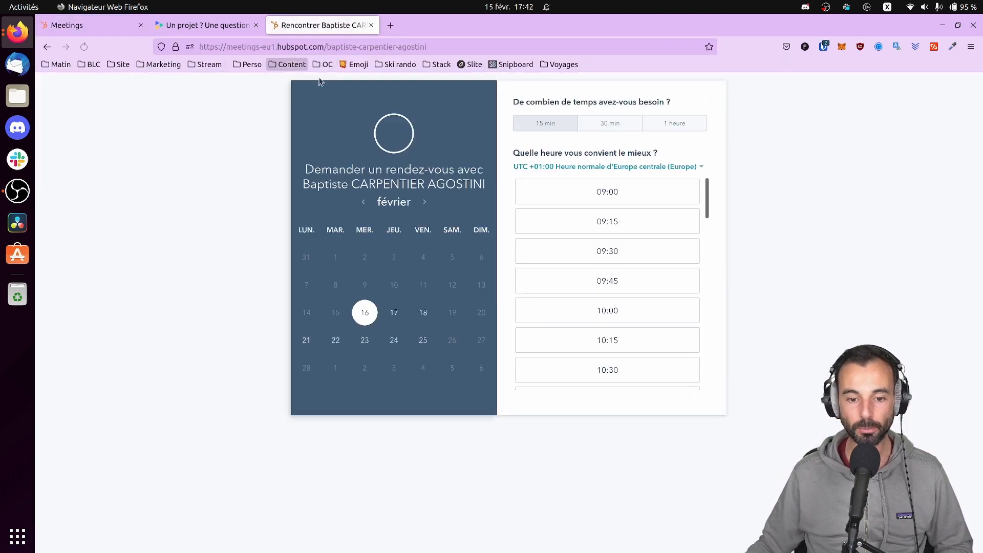
click(395, 315)
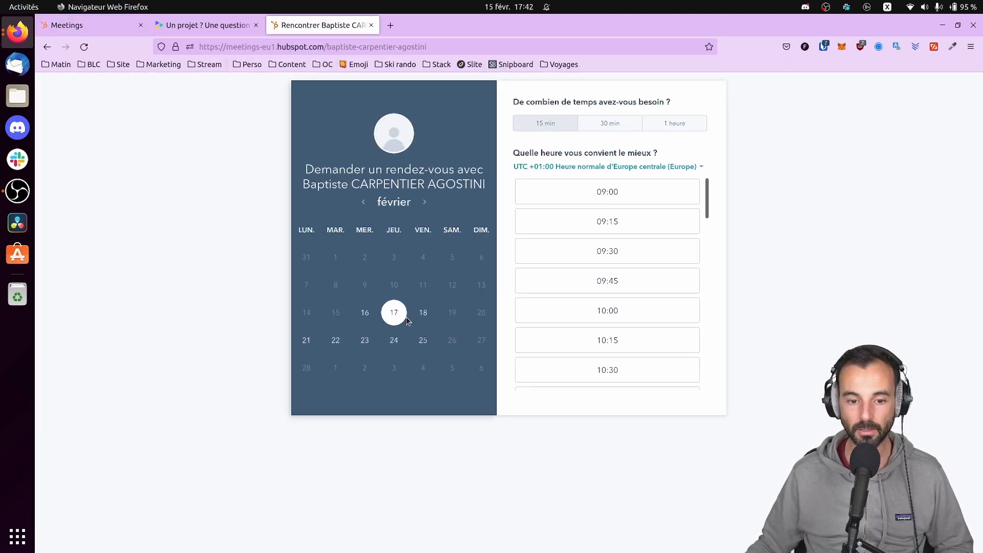
click(423, 314)
scroll(603, 251, down, 5)
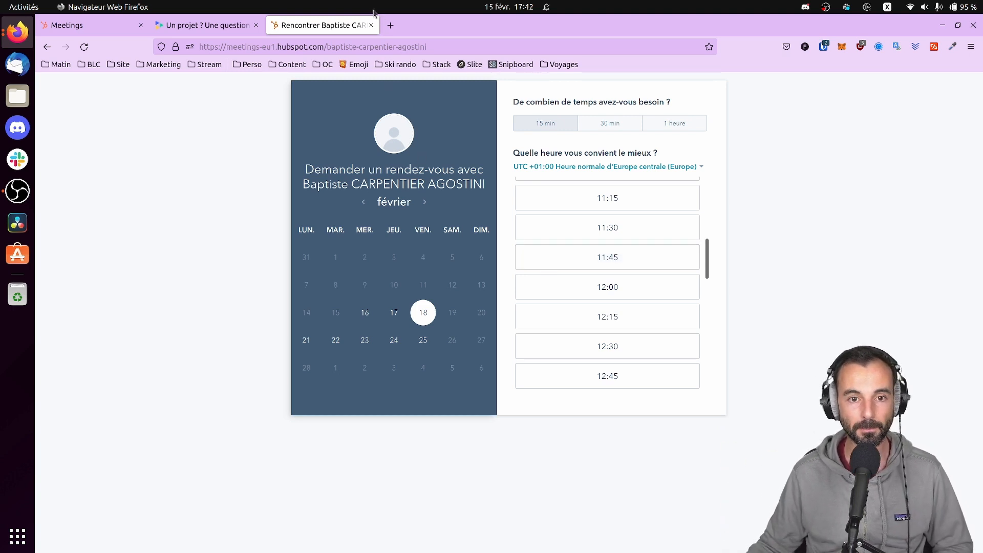
click(372, 25)
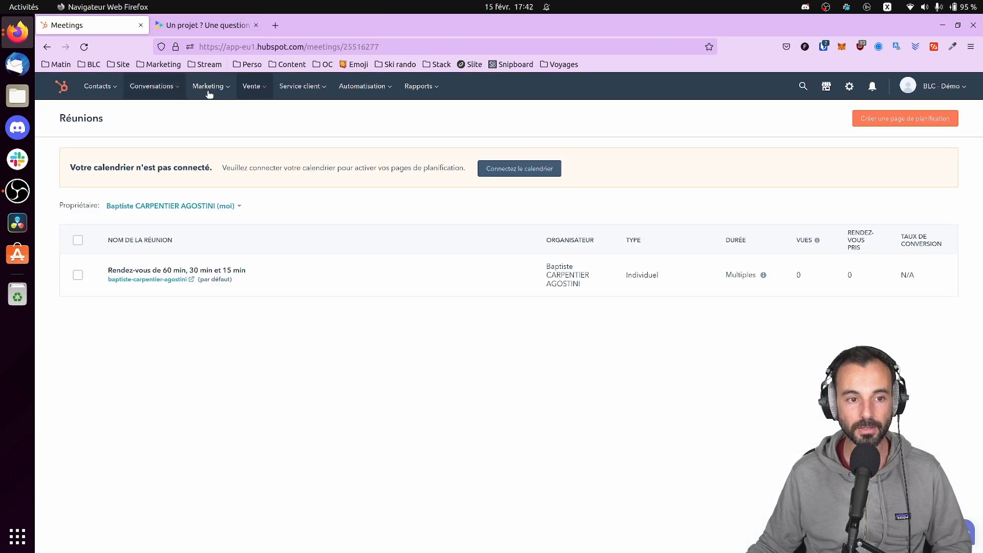
mouse_move(252, 88)
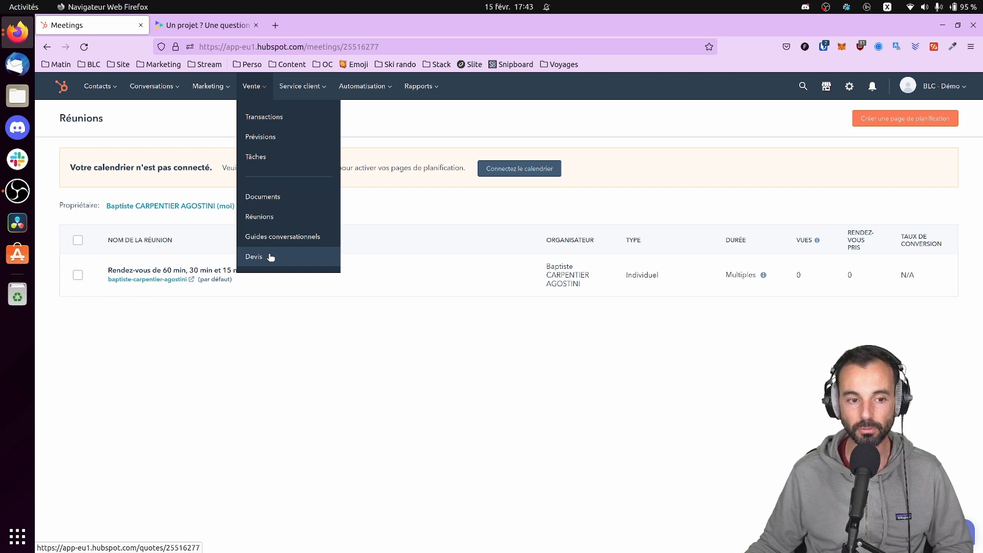
click(254, 119)
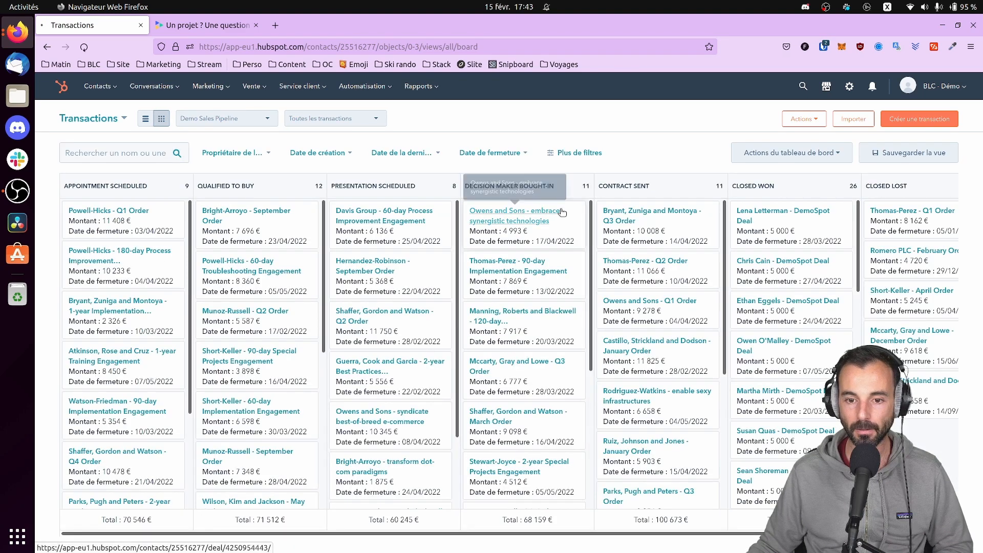
click(522, 204)
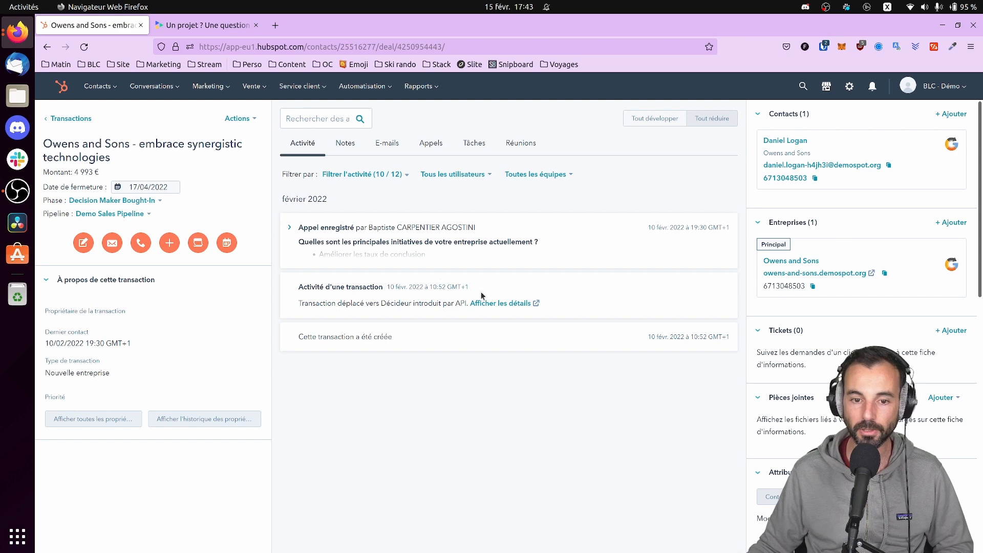
scroll(782, 276, down, 10)
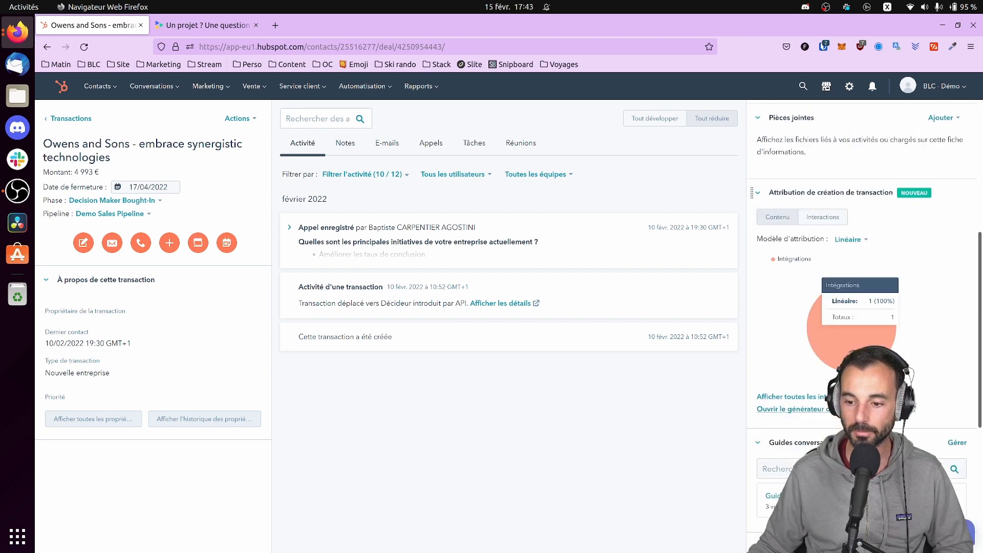
Add the Prestation and Subscription products from the library to the deal's line items
click(951, 280)
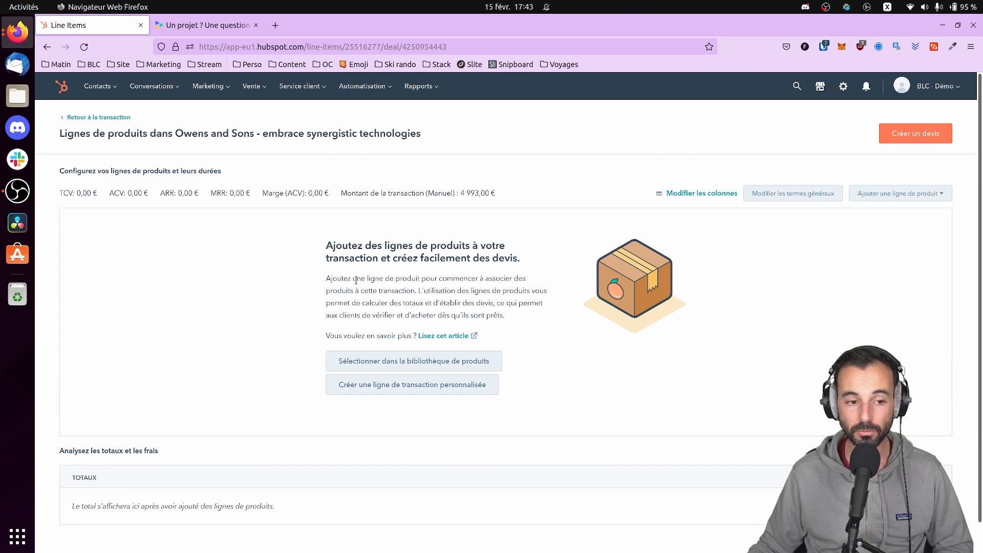
click(408, 362)
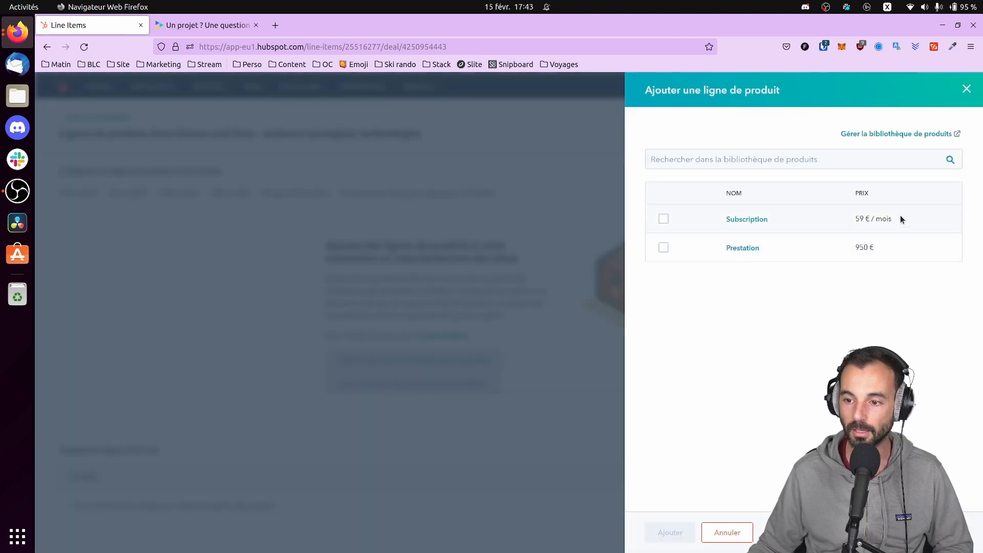
click(664, 248)
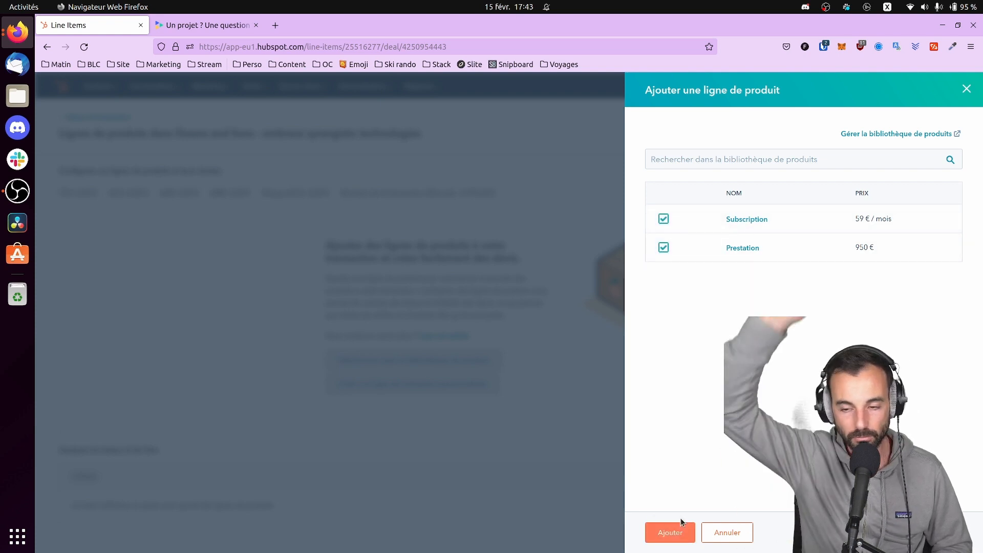
click(680, 531)
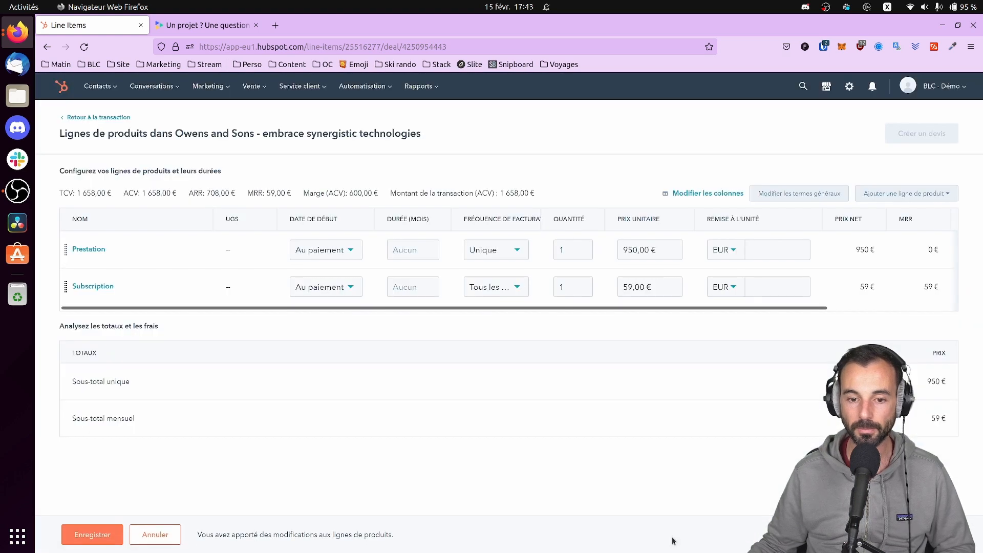
Set quantities Prestation 10 and Subscription 2, save, and update the amount to 10 916 €
click(574, 250)
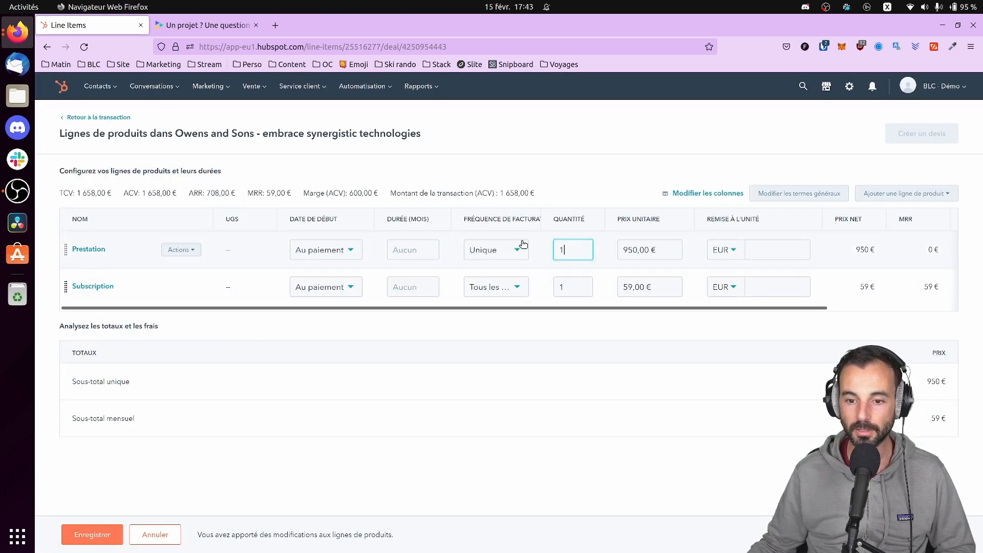
text(0)
key(Tab)
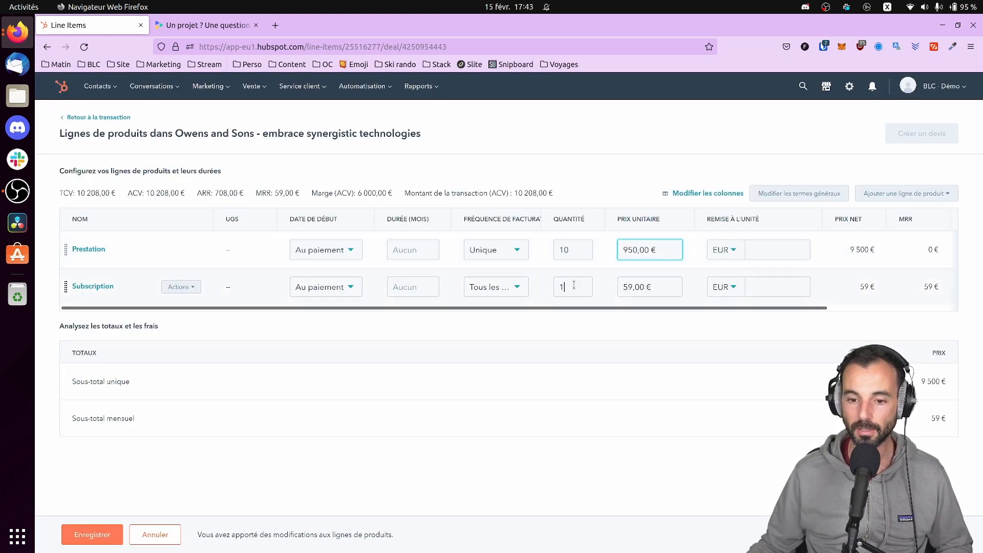
click(574, 285)
text(2)
key(Tab)
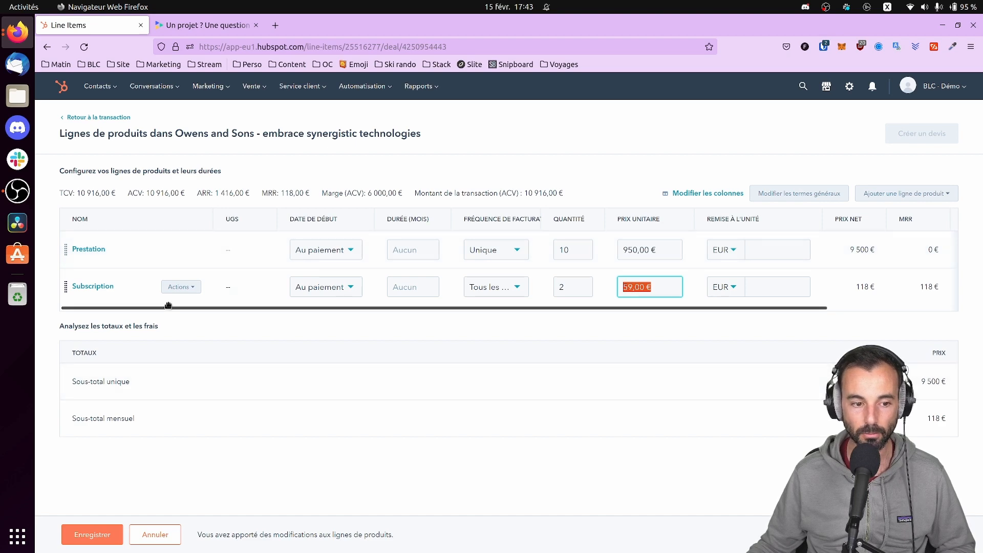
click(180, 287)
click(207, 295)
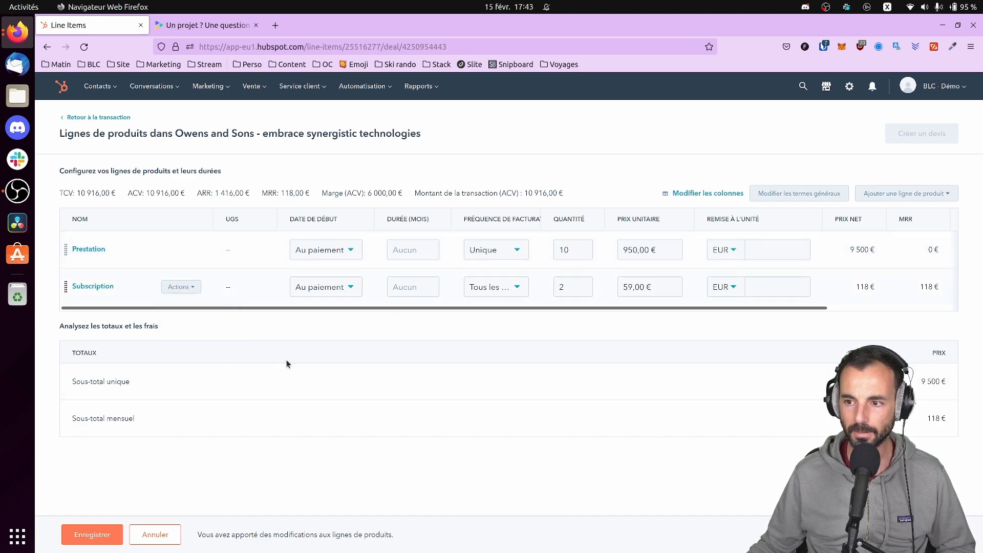
click(121, 531)
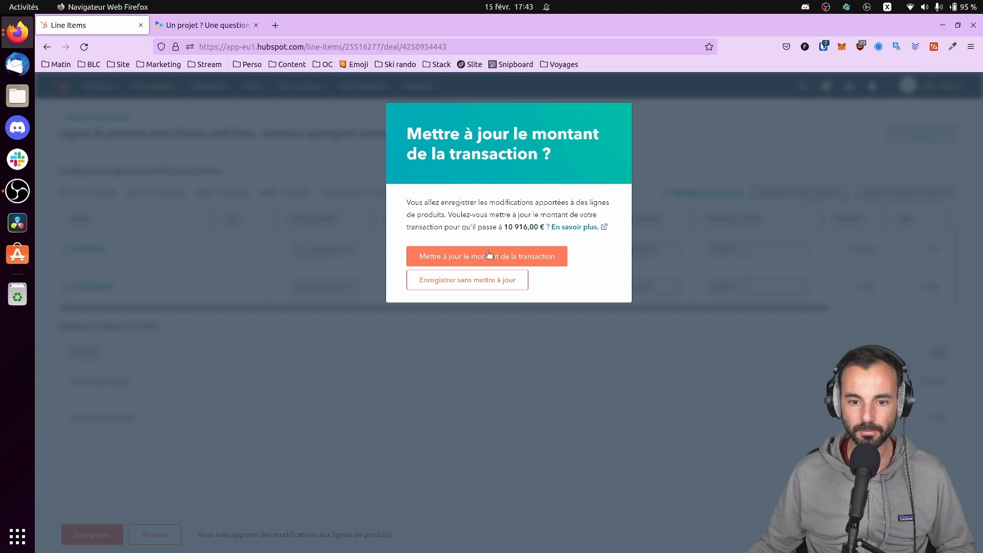
click(492, 261)
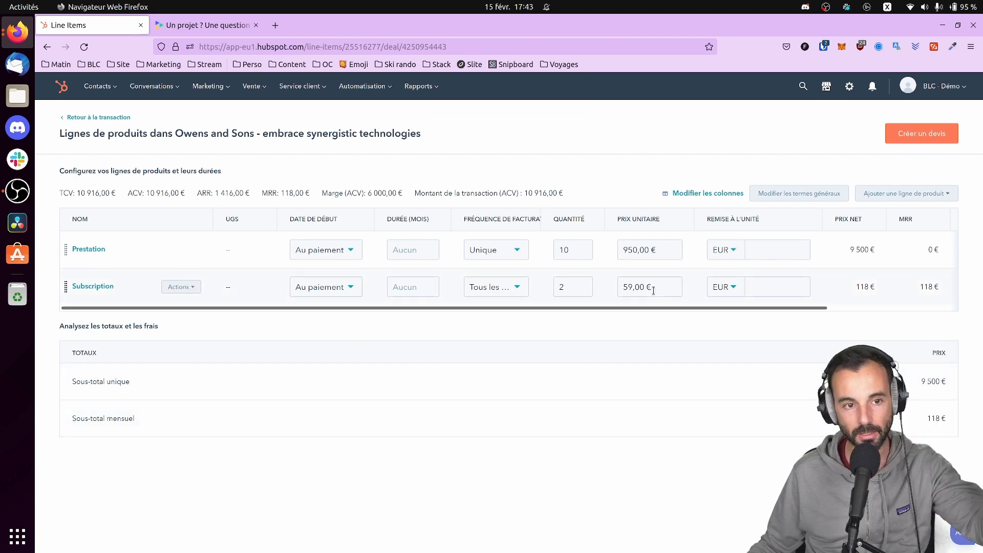
Return to the Owens and Sons deal and start a new quote from its Devis card
click(102, 118)
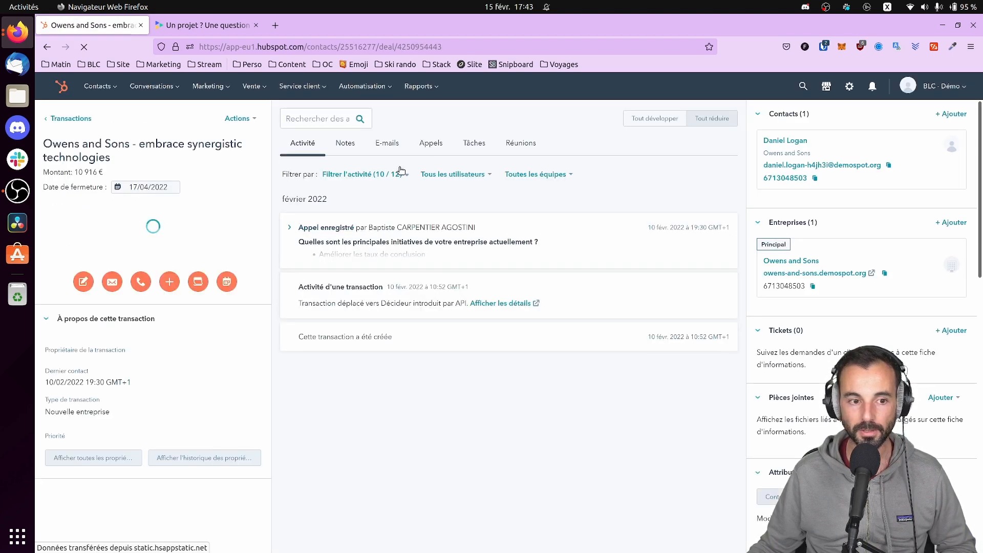
drag(105, 163, 41, 174)
scroll(821, 246, down, 10)
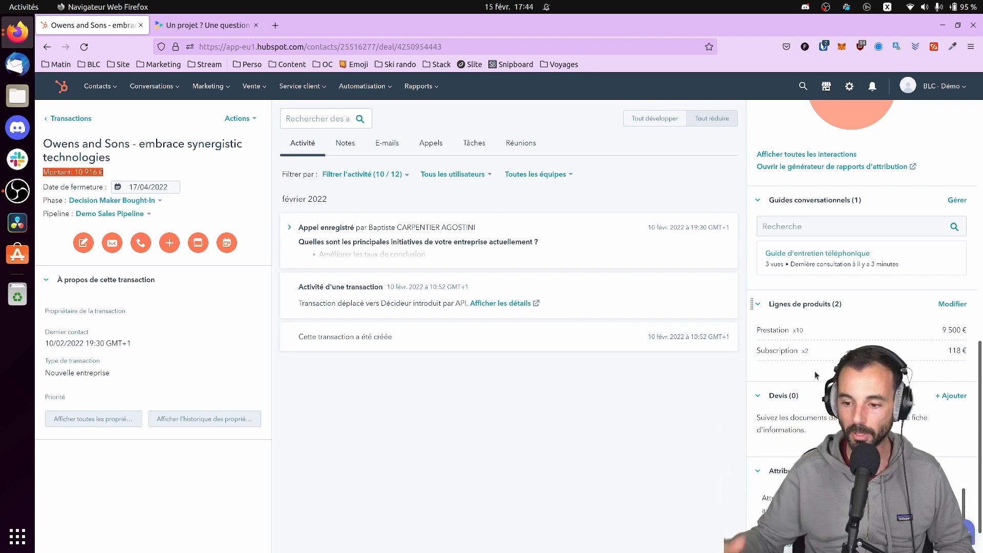
click(952, 396)
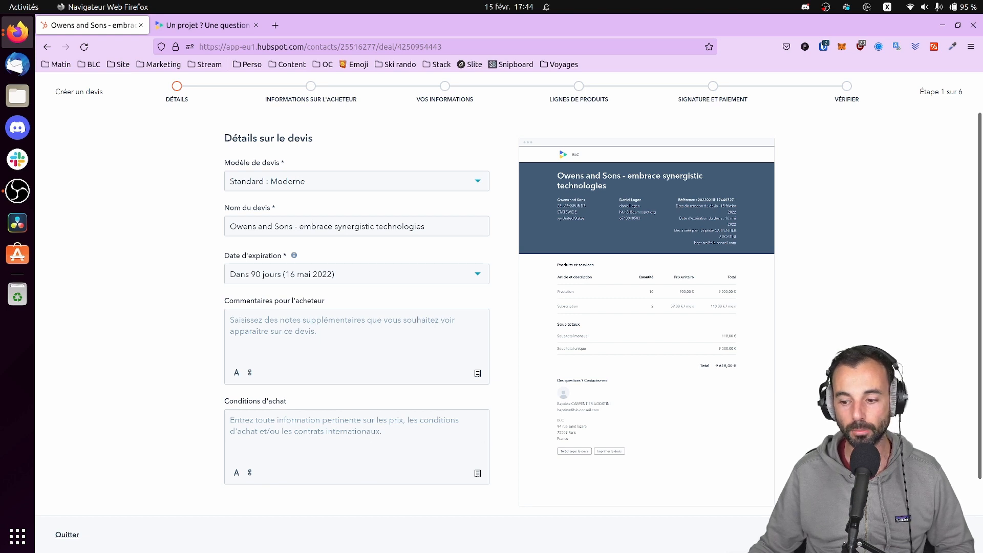
Step the quote through buyer, company and line items to Signature et paiement, then exit
click(935, 535)
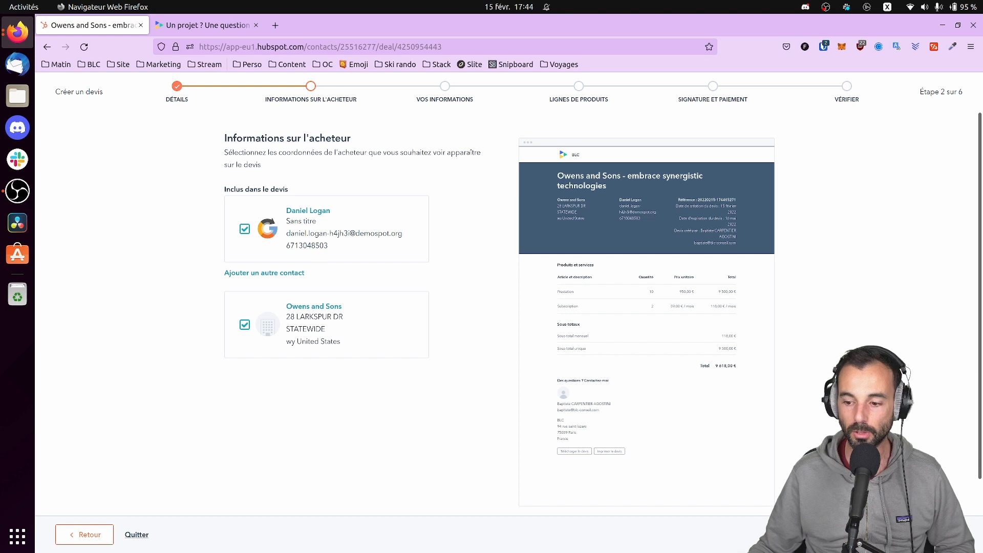
click(934, 535)
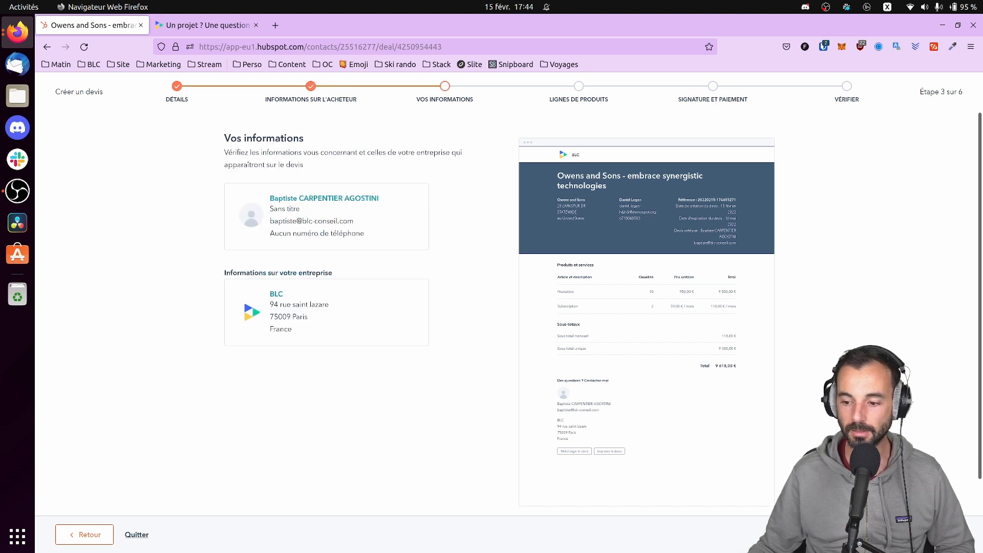
click(934, 535)
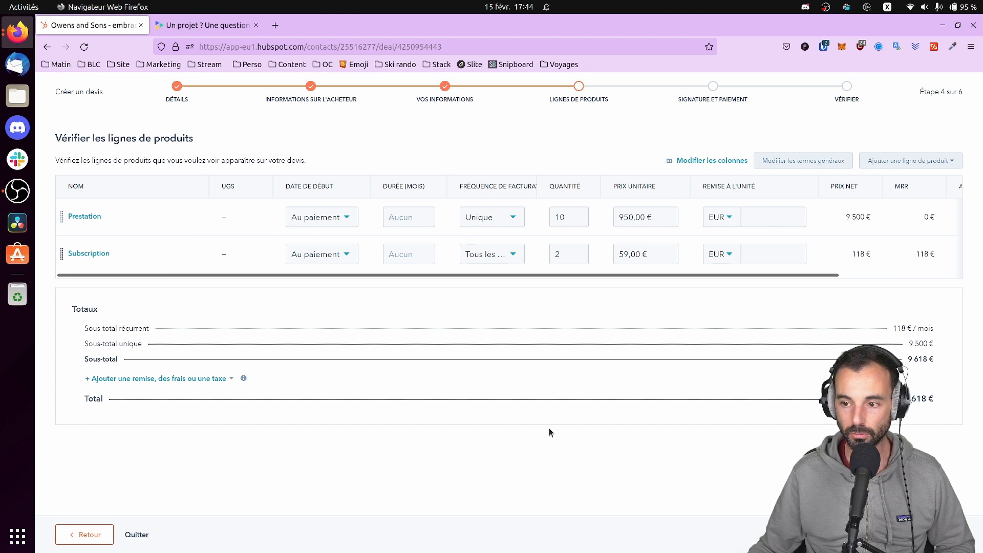
click(935, 534)
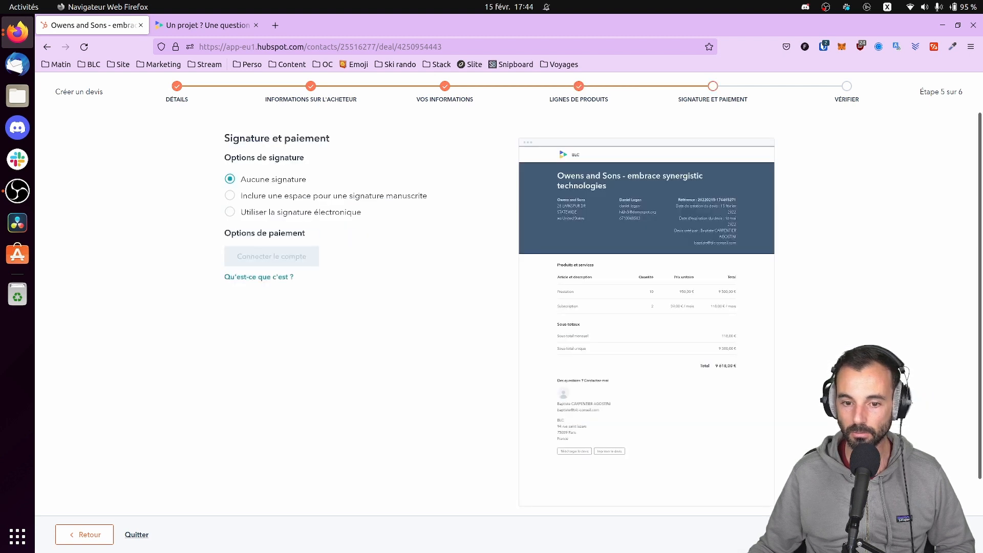
click(272, 256)
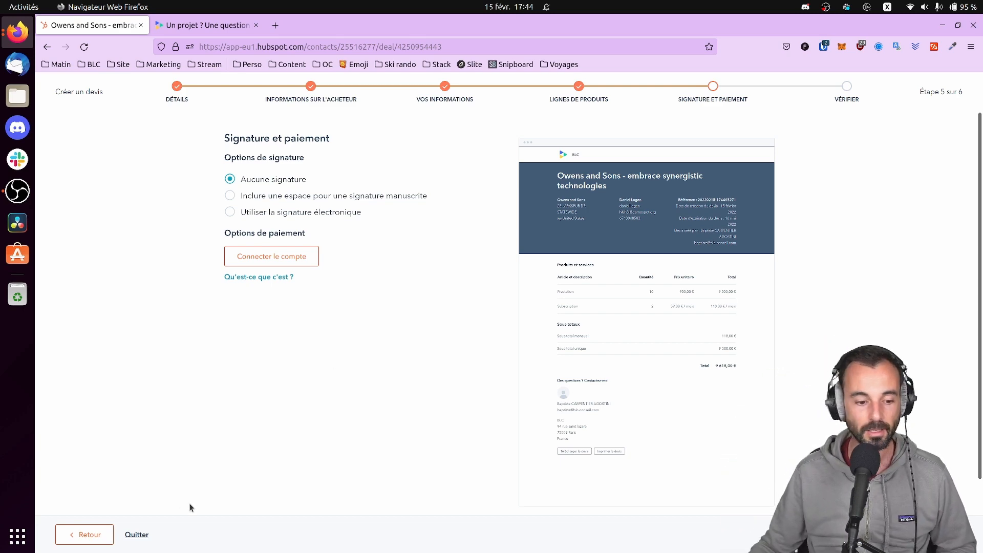
click(141, 535)
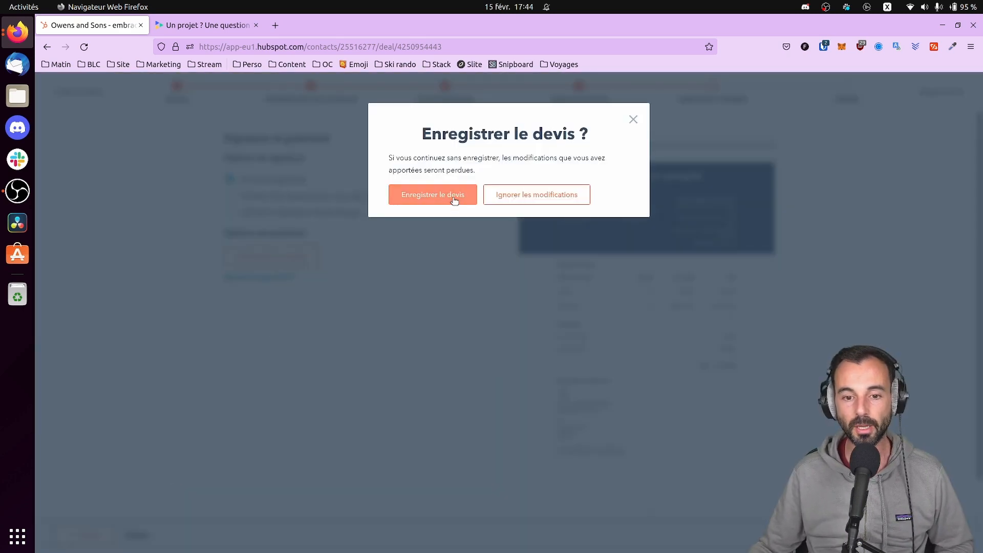
Discard the draft quote, browse the Vente, Marketing and Service client menus, then open Tickets
click(530, 200)
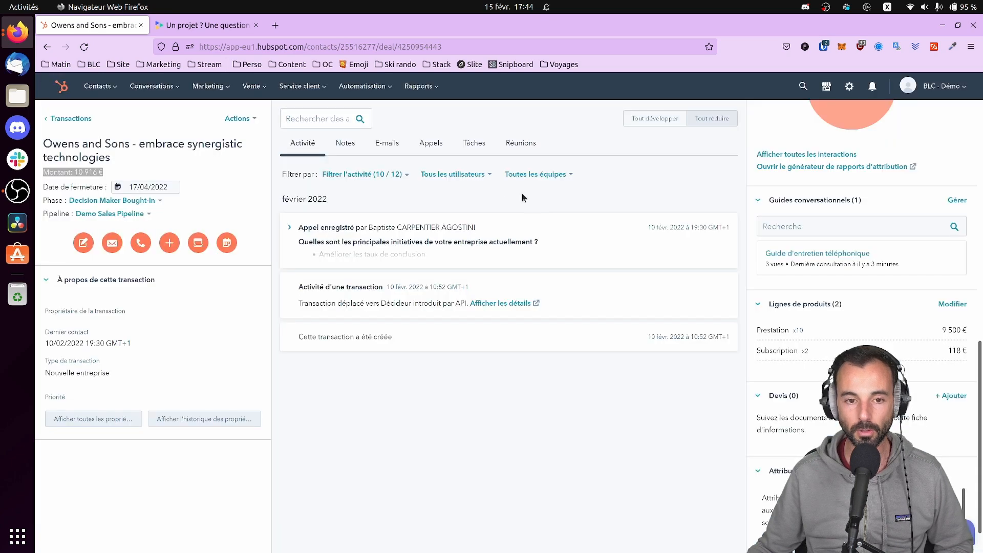
mouse_move(308, 87)
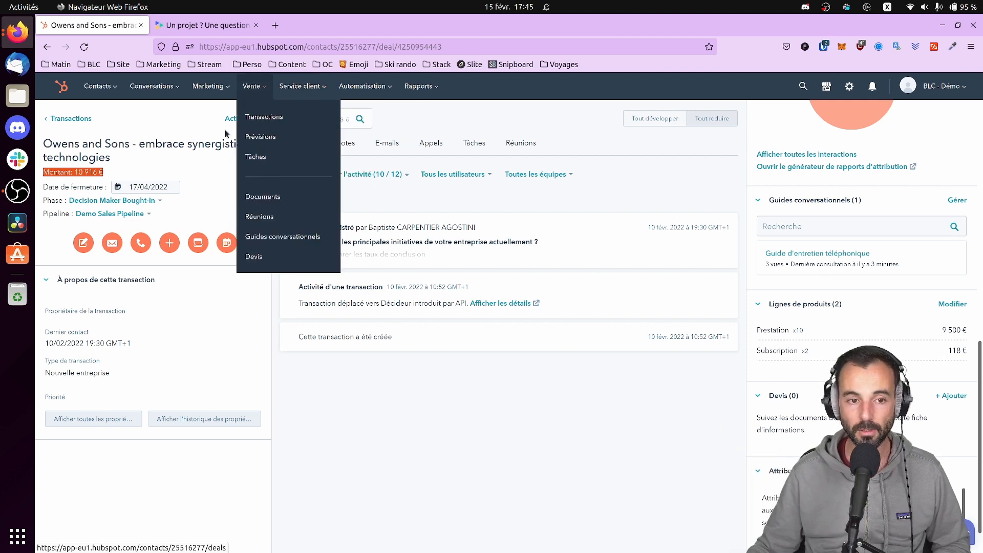
mouse_move(205, 96)
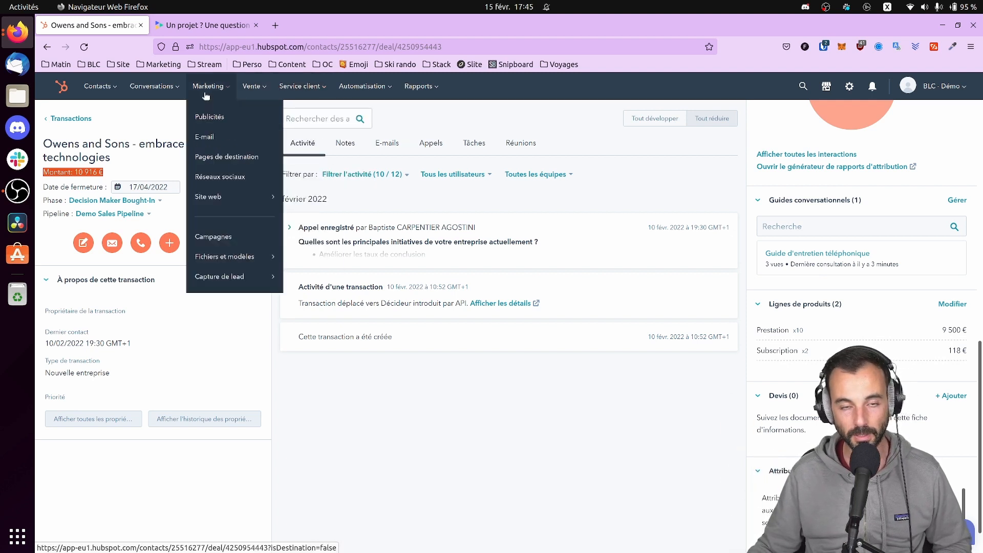
mouse_move(251, 86)
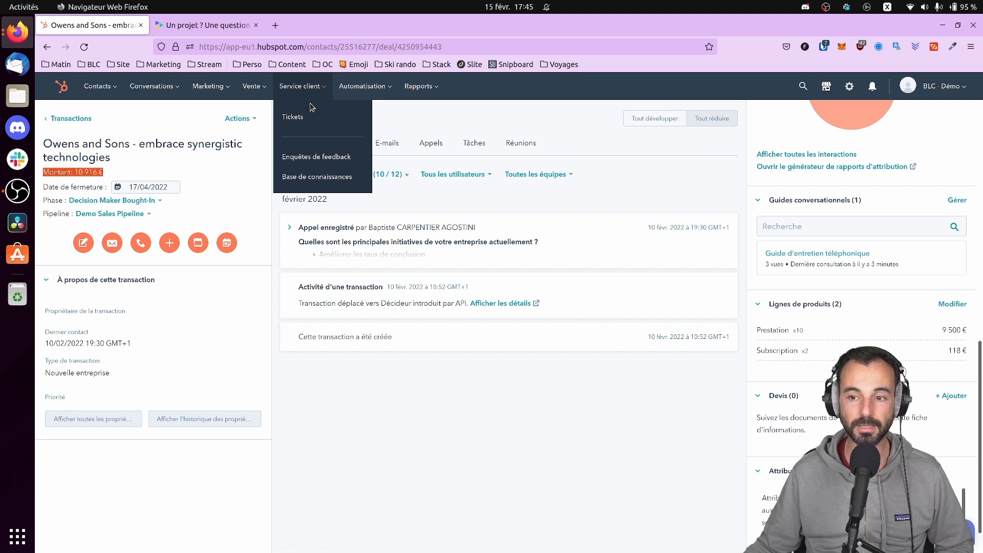
click(285, 118)
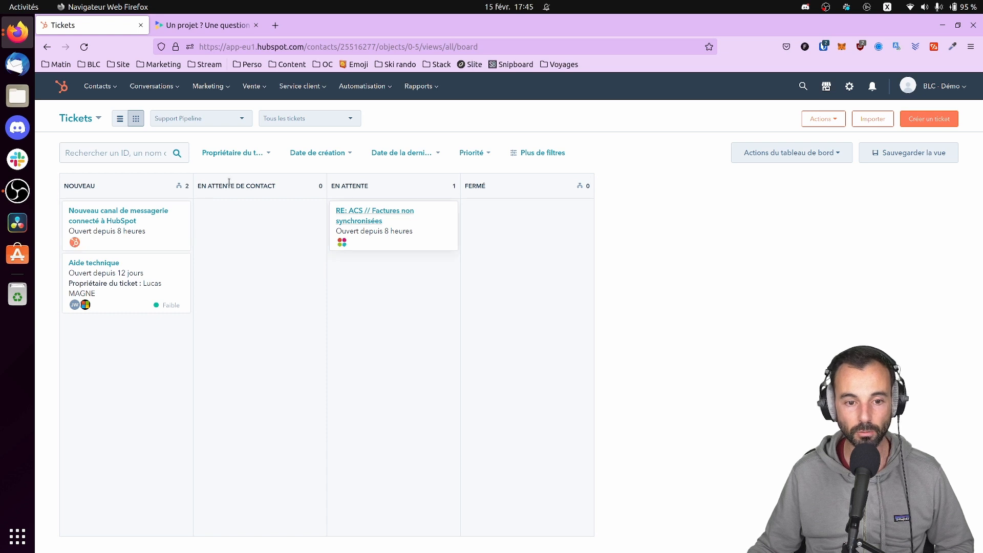
Switch the tickets to list view and back to board, then open the Conversations inbox
mouse_move(165, 210)
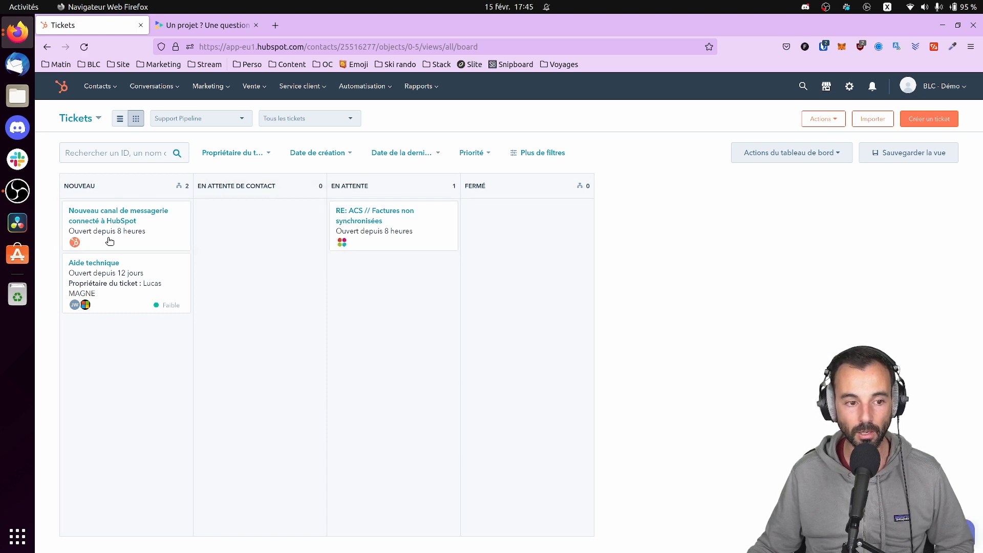
click(120, 119)
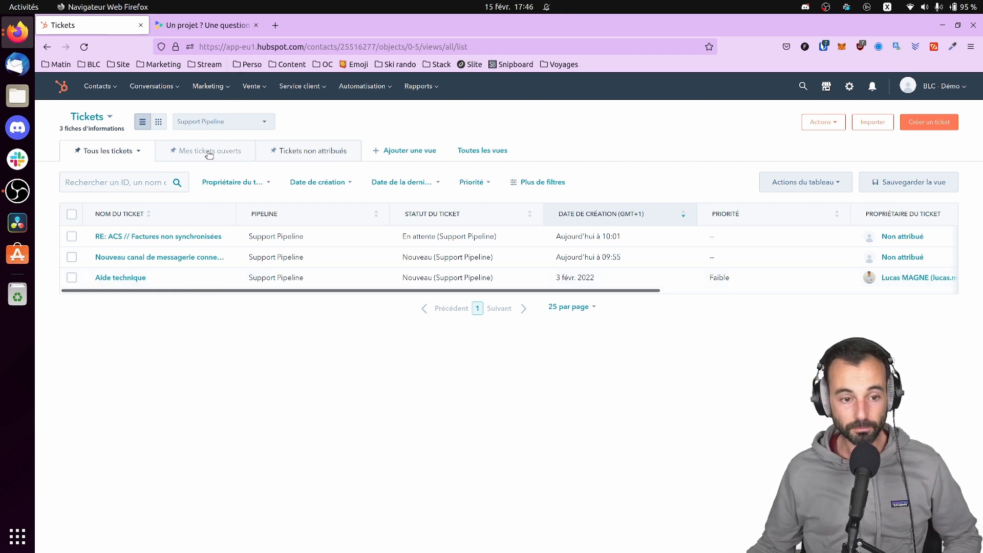
click(159, 121)
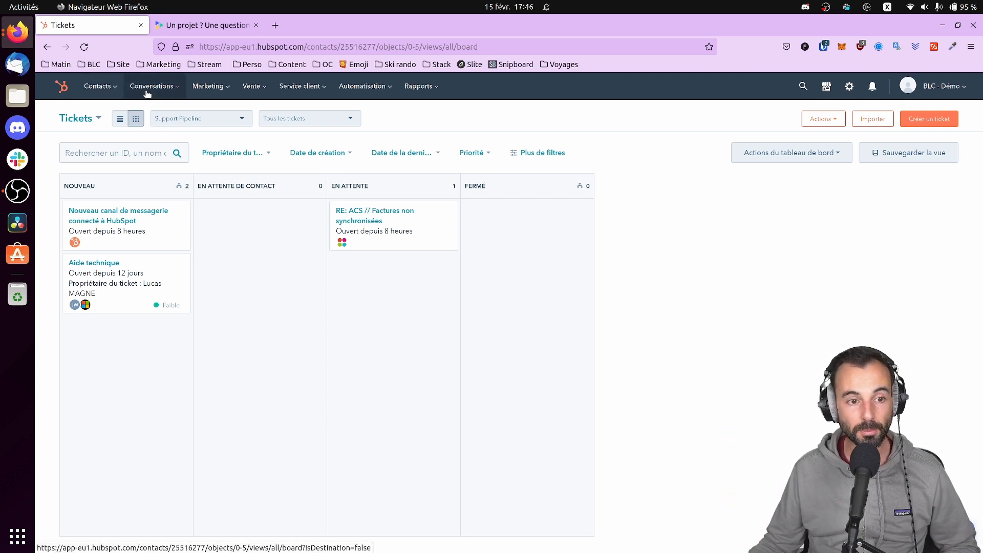
mouse_move(152, 87)
click(161, 117)
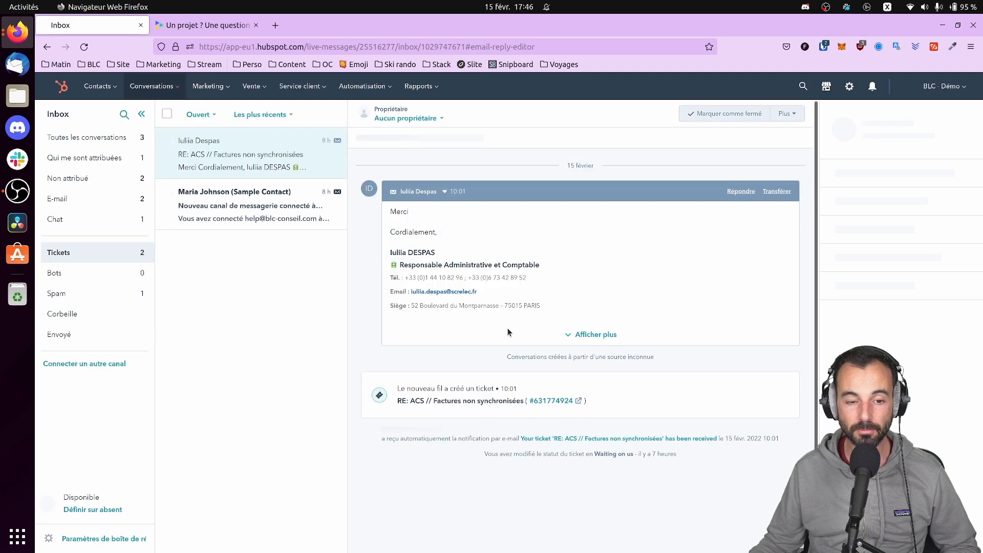
Browse the inbox conversations, including Nouveau canal de messagerie connecté à HubSpot, and their actions
click(256, 206)
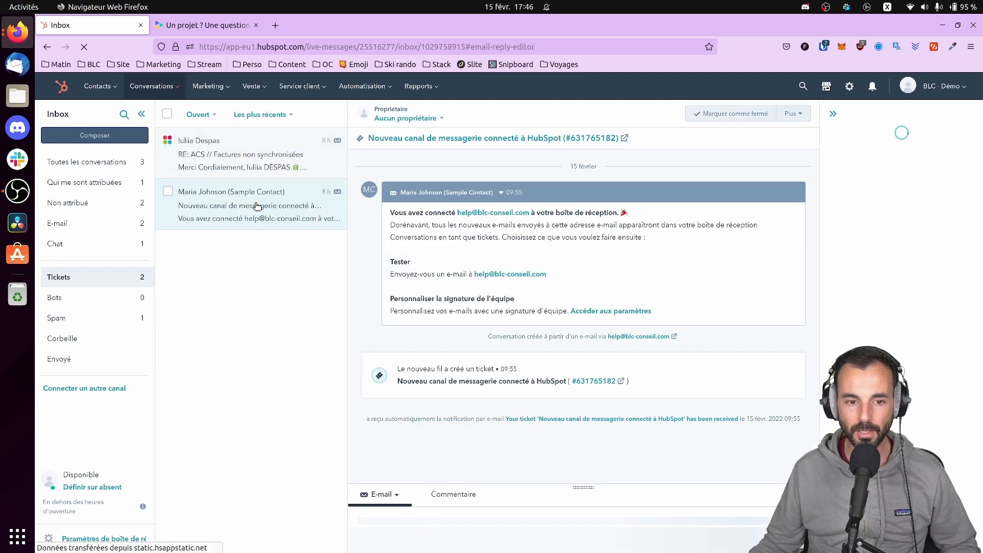
click(791, 113)
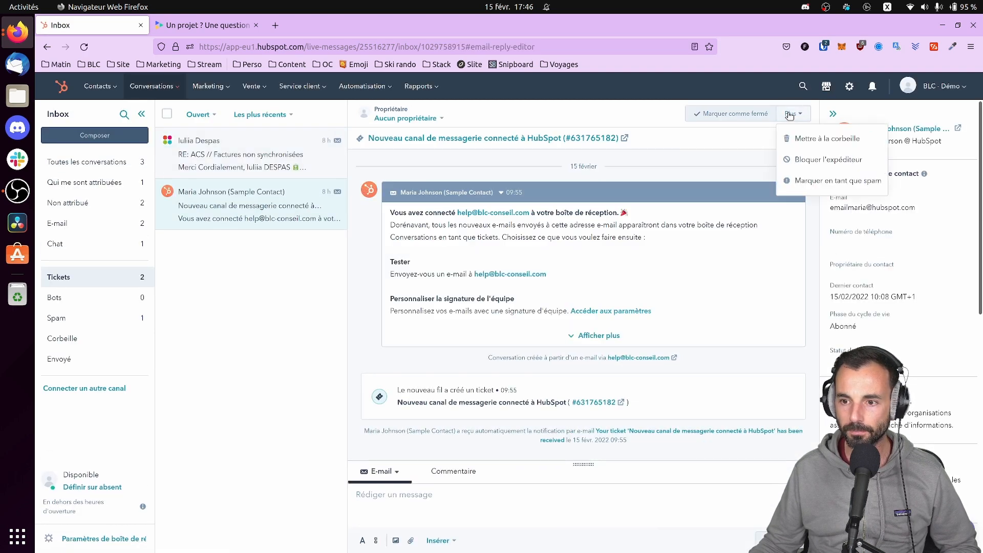
click(790, 114)
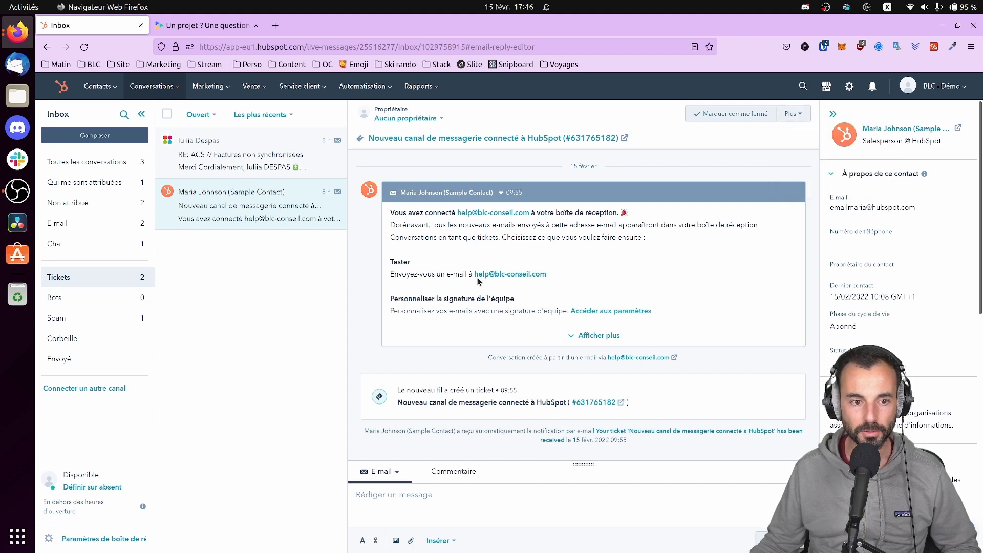
click(133, 168)
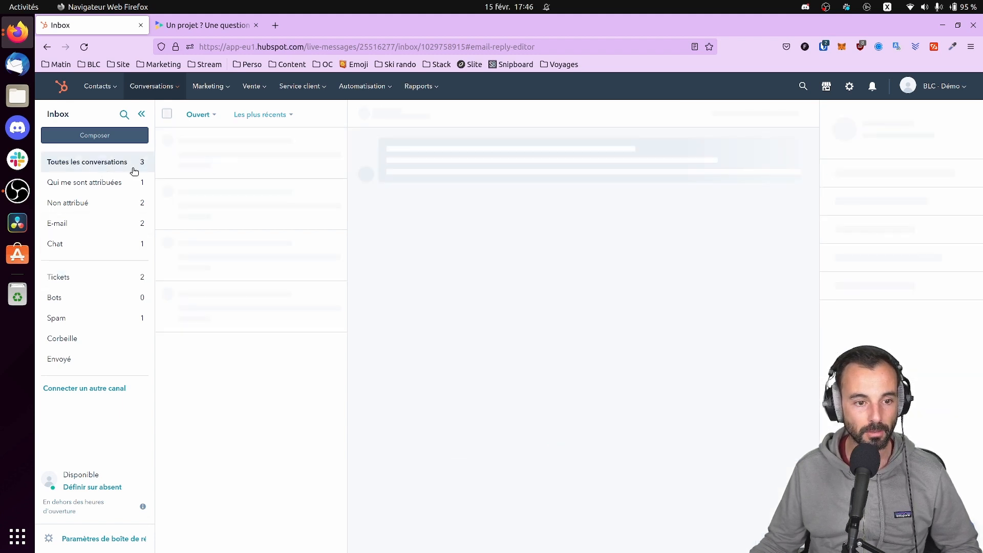
click(221, 261)
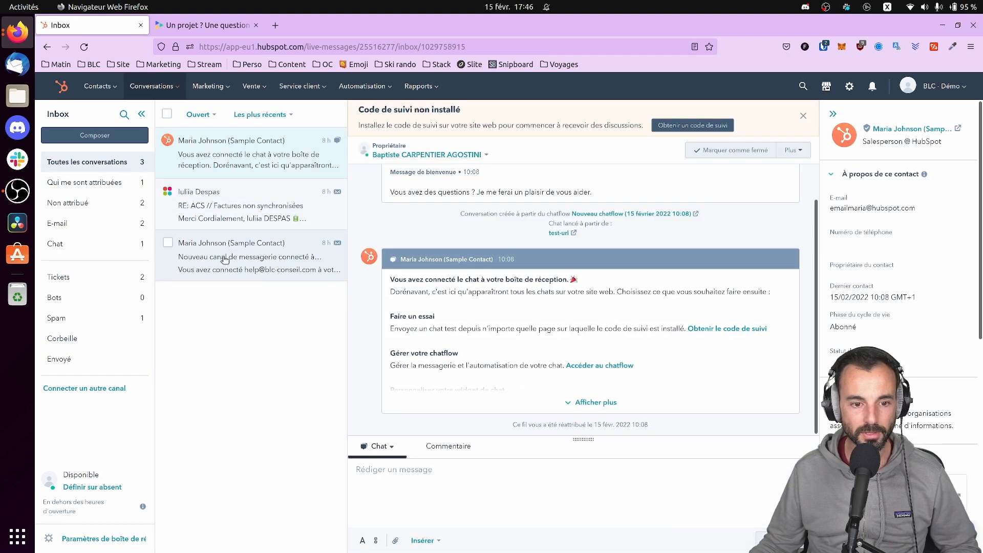
click(792, 150)
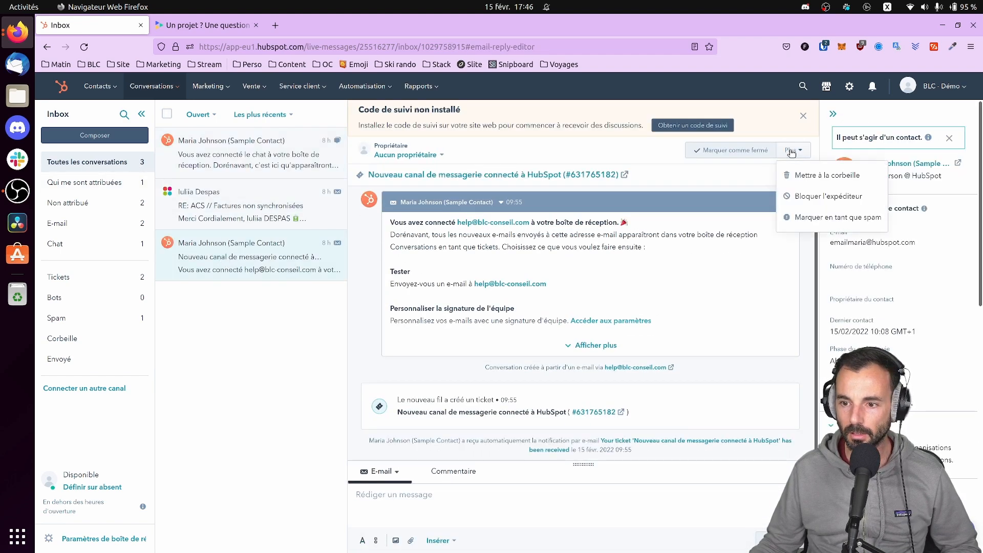
click(167, 244)
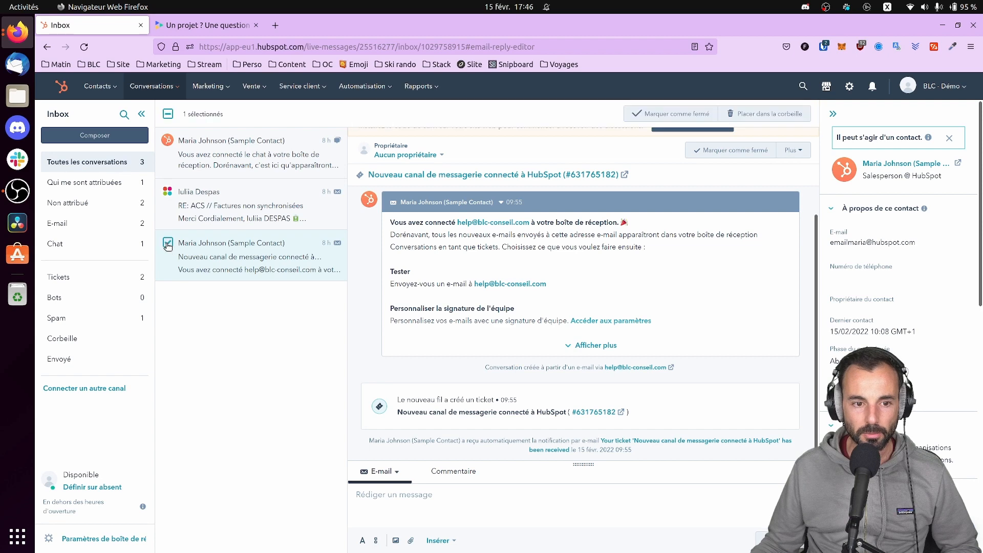
click(167, 244)
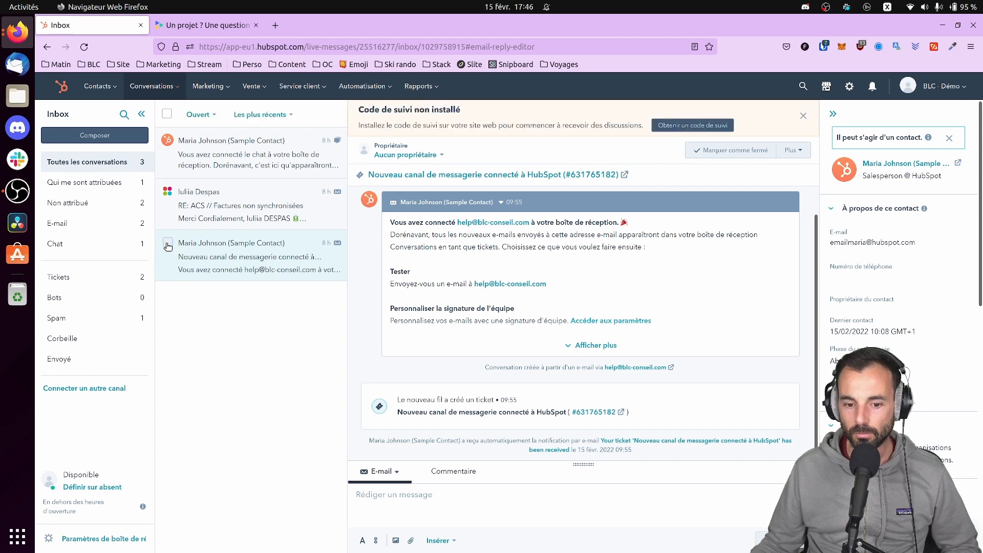
Open the unsynchronised invoices conversation, then return to the Service client Tickets board
scroll(926, 290, down, 10)
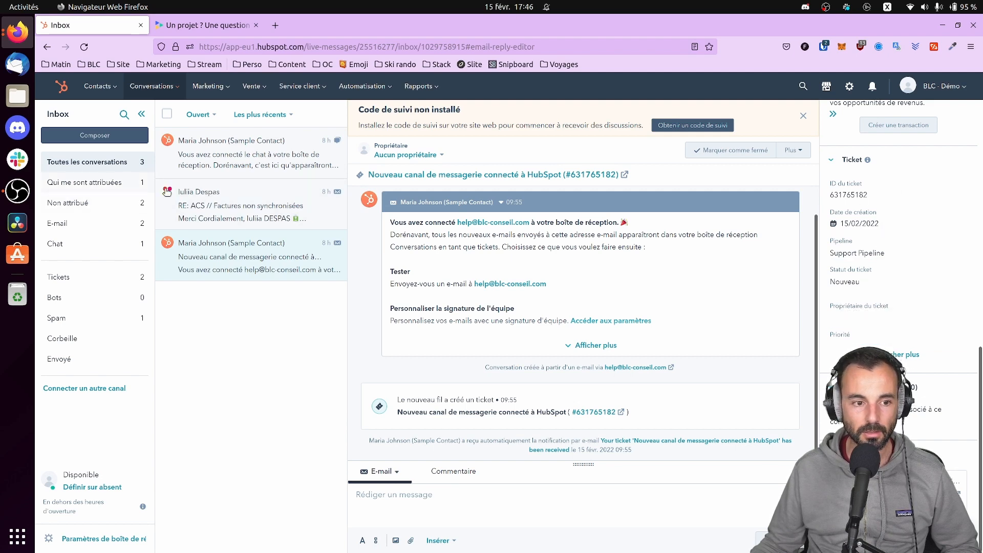
click(220, 200)
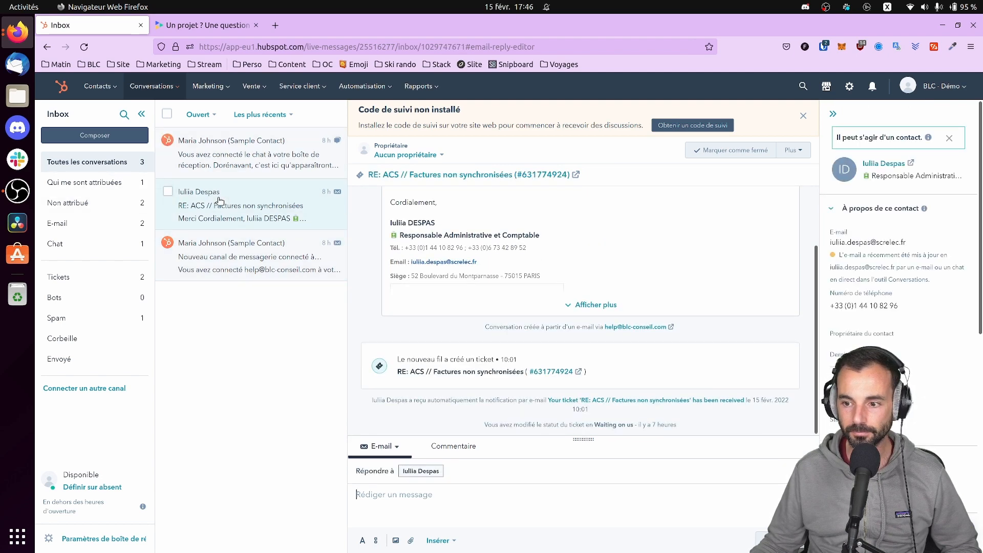
scroll(901, 348, down, 8)
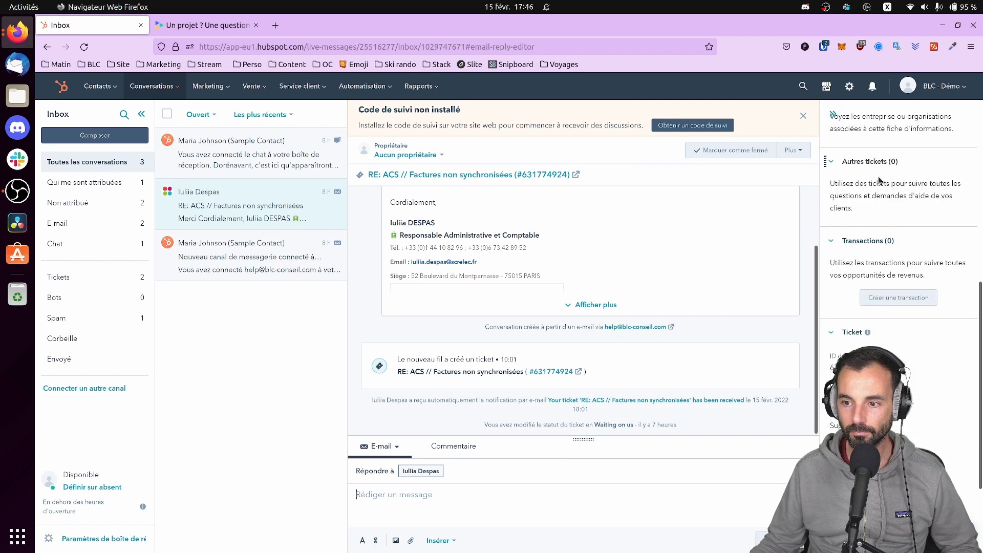
click(304, 88)
click(275, 116)
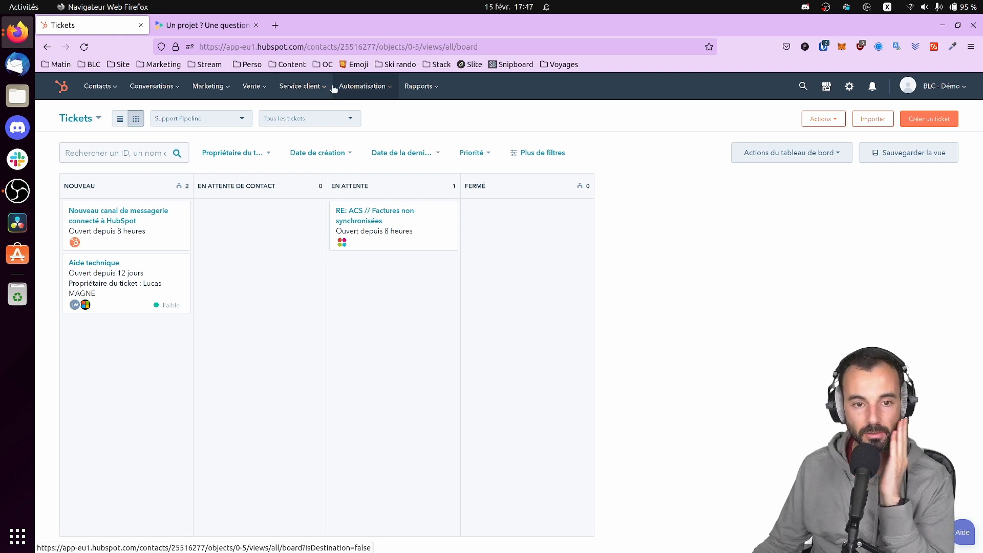
Open the Service client menu listing Tickets, feedback surveys and the knowledge base
click(316, 90)
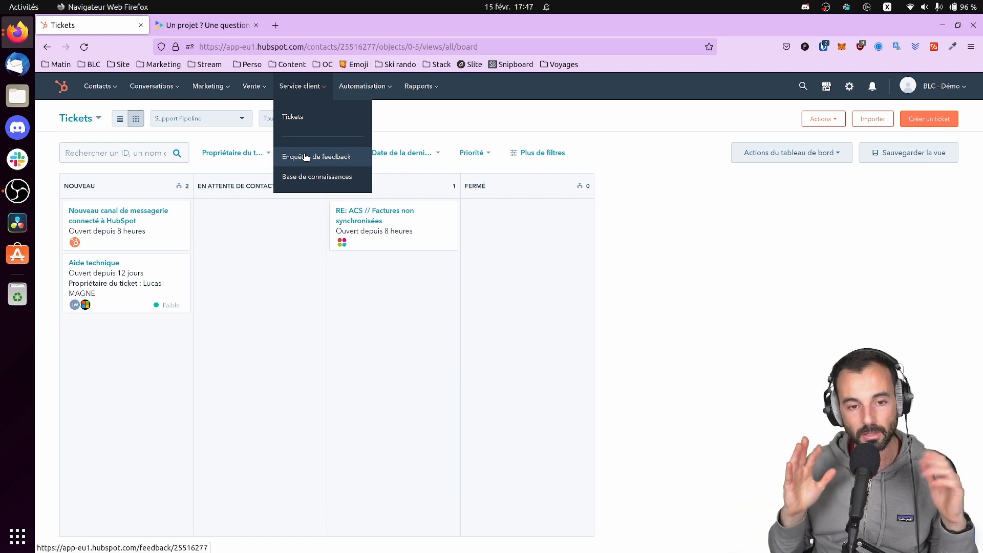
Open the performance page of the 'Comment faire une demande de ticket' knowledge base article
click(359, 178)
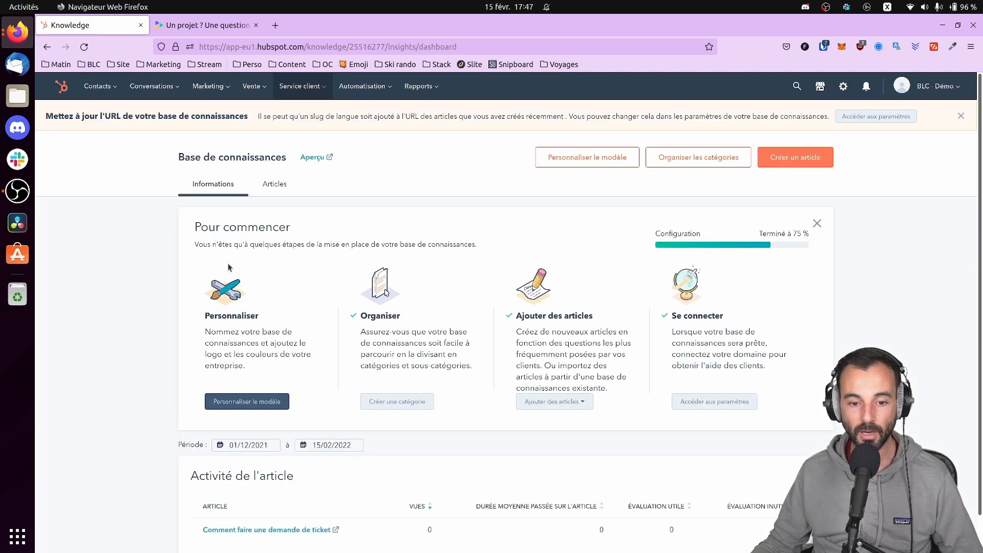
scroll(361, 390, down, 1)
scroll(363, 387, down, 2)
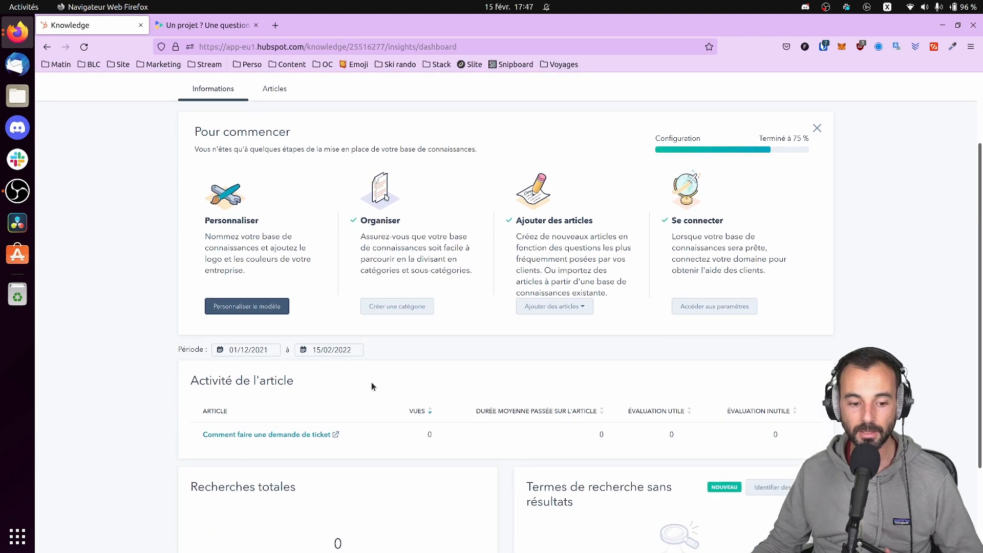
click(288, 436)
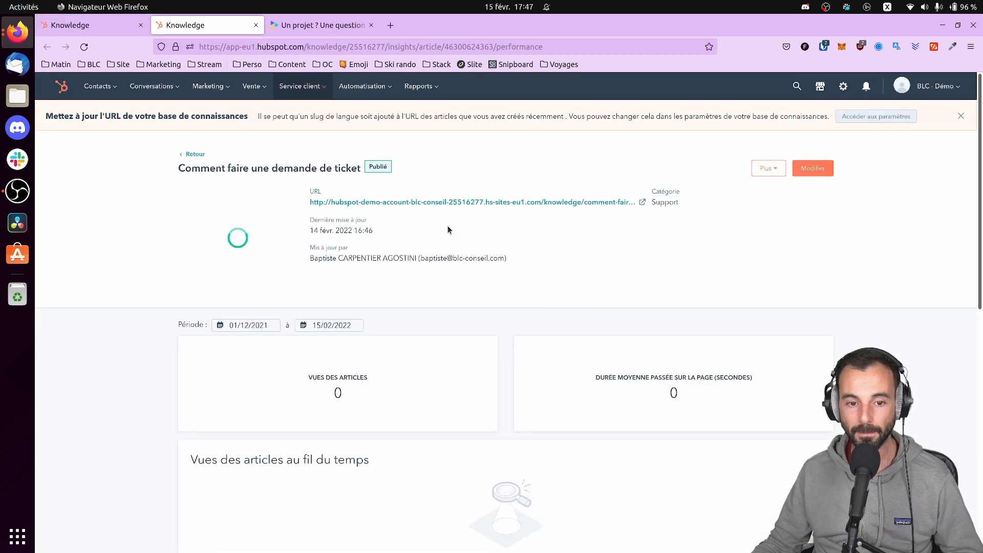
Preview the published article as readers see it, then close that tab
click(400, 203)
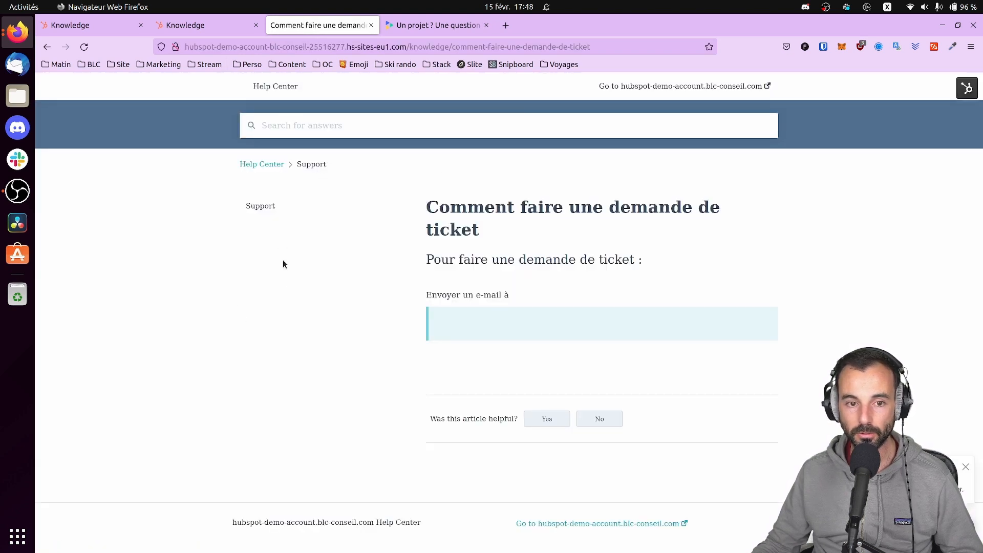
click(371, 25)
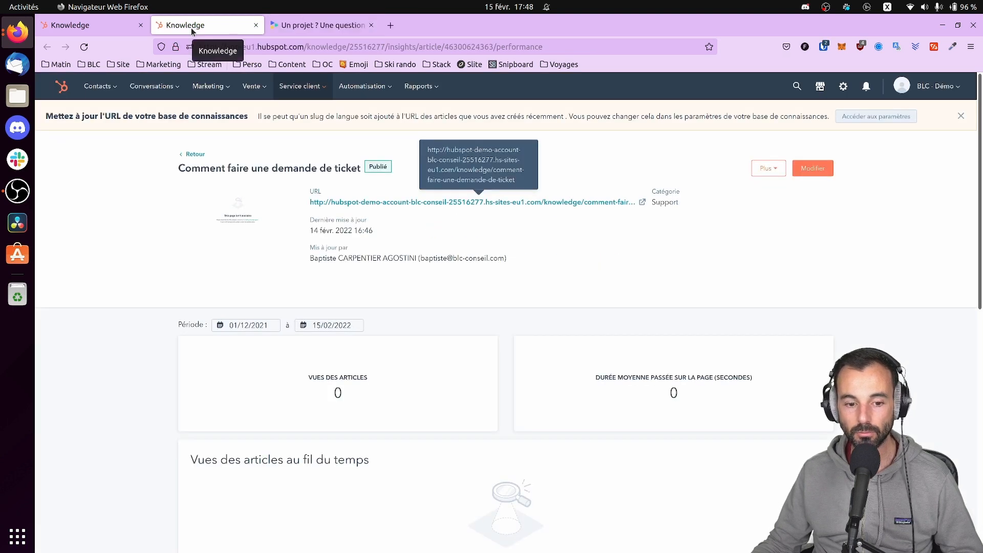
click(162, 90)
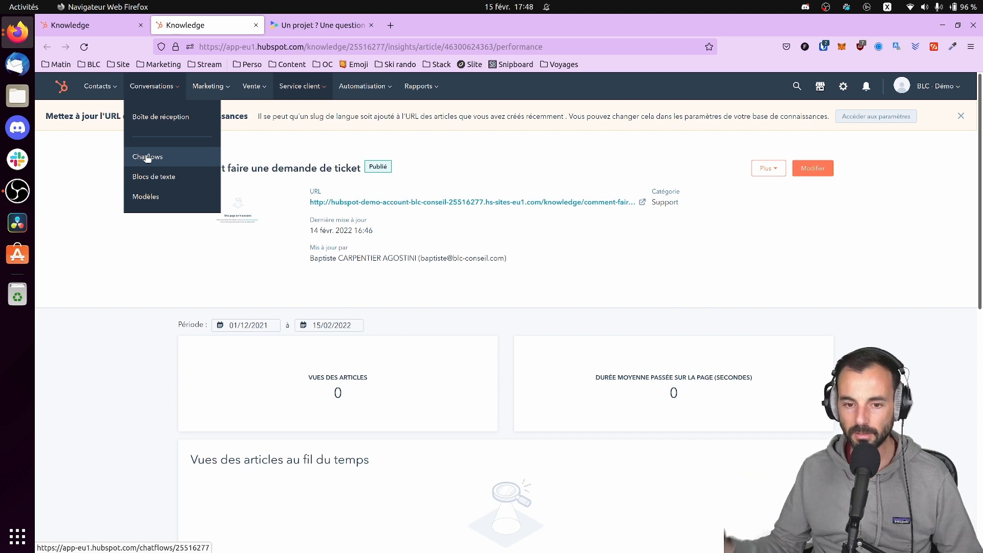
click(317, 86)
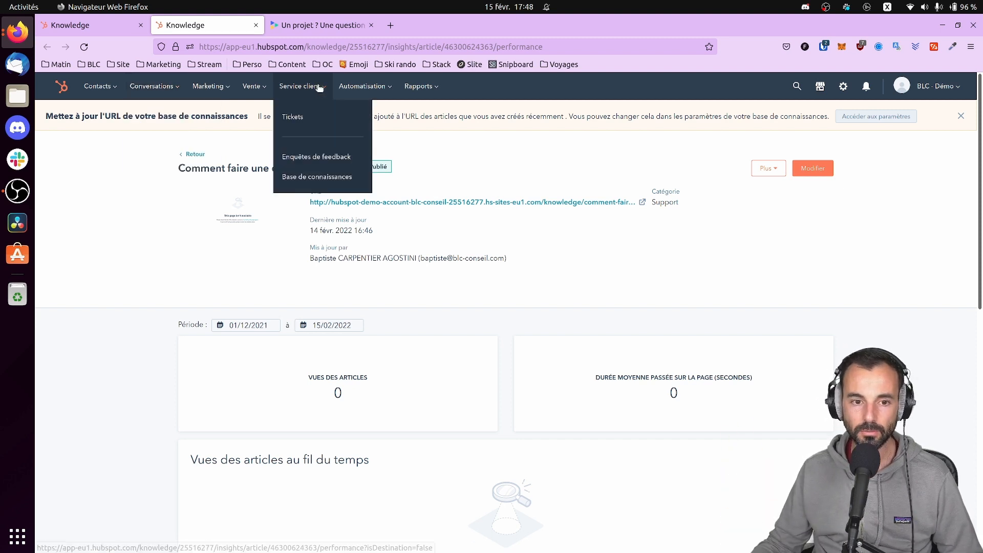
Go to the Automatisation > Séquences overview, showing 0 sequences and no enrolled contacts
click(318, 87)
click(318, 88)
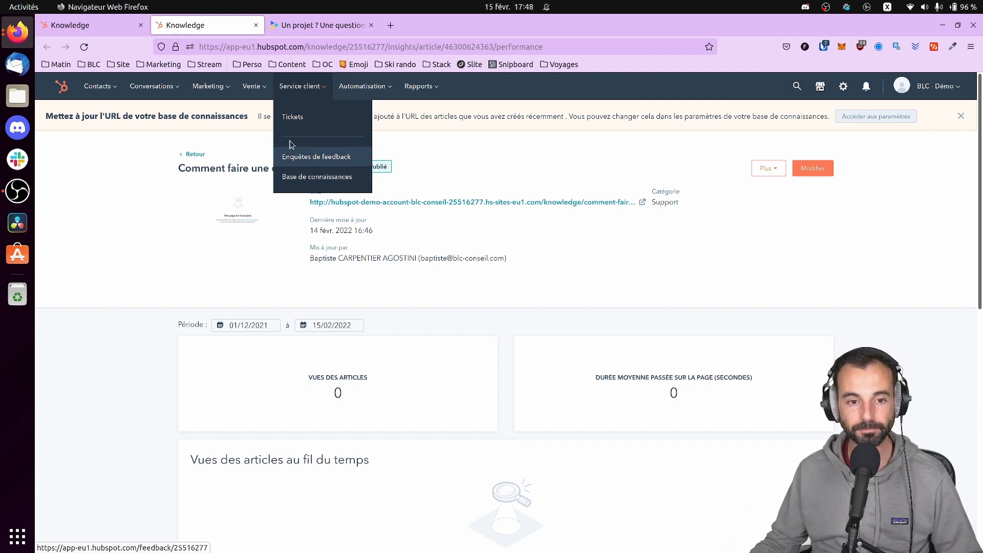
mouse_move(381, 83)
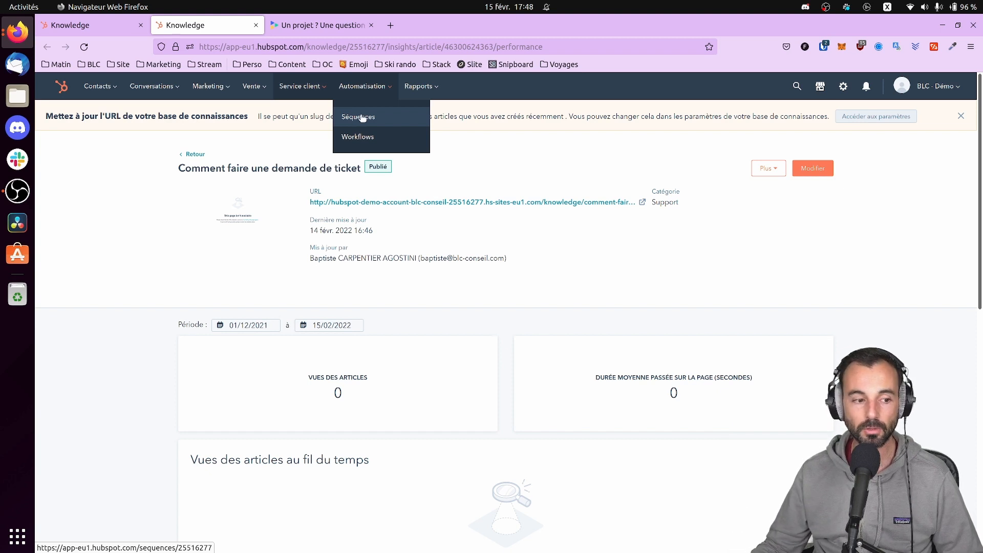
click(383, 116)
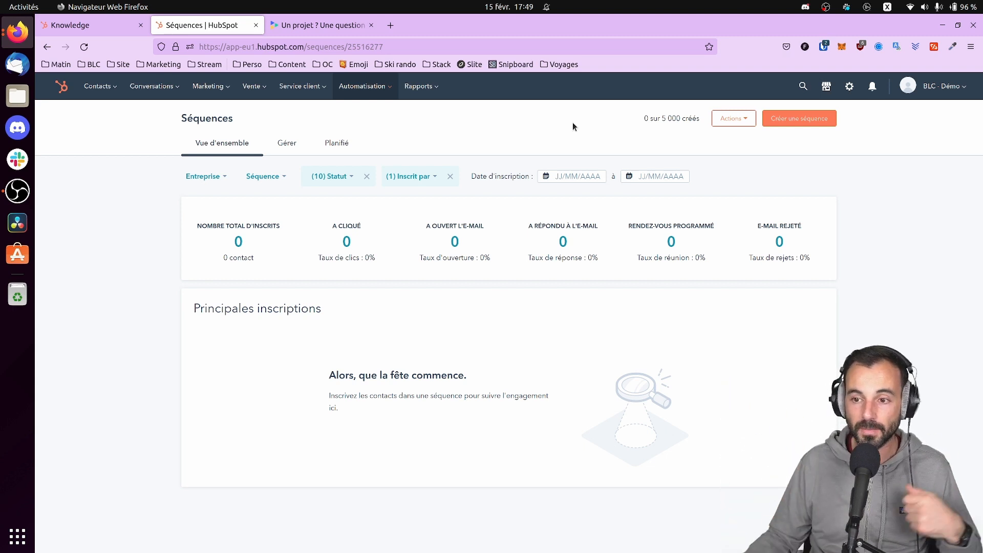
click(825, 123)
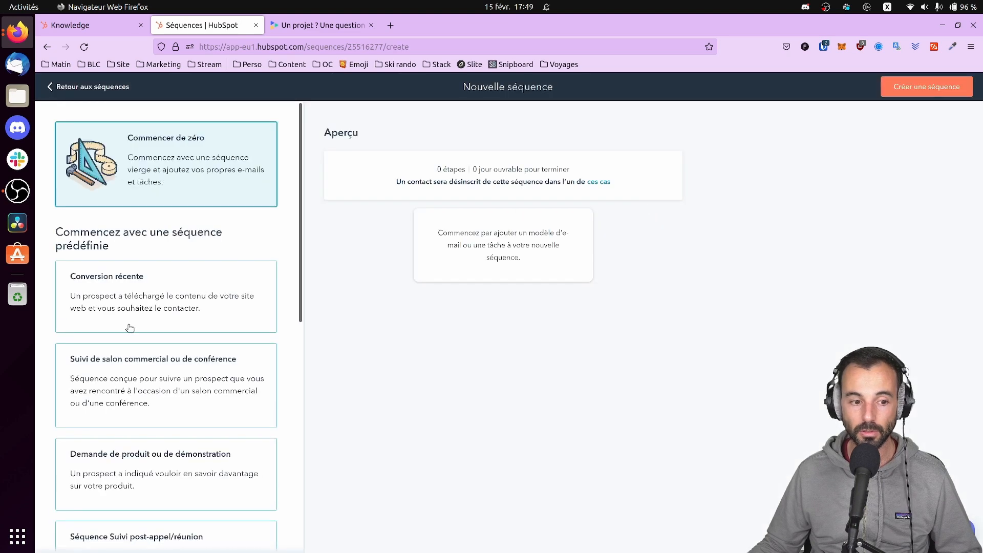
scroll(128, 326, down, 4)
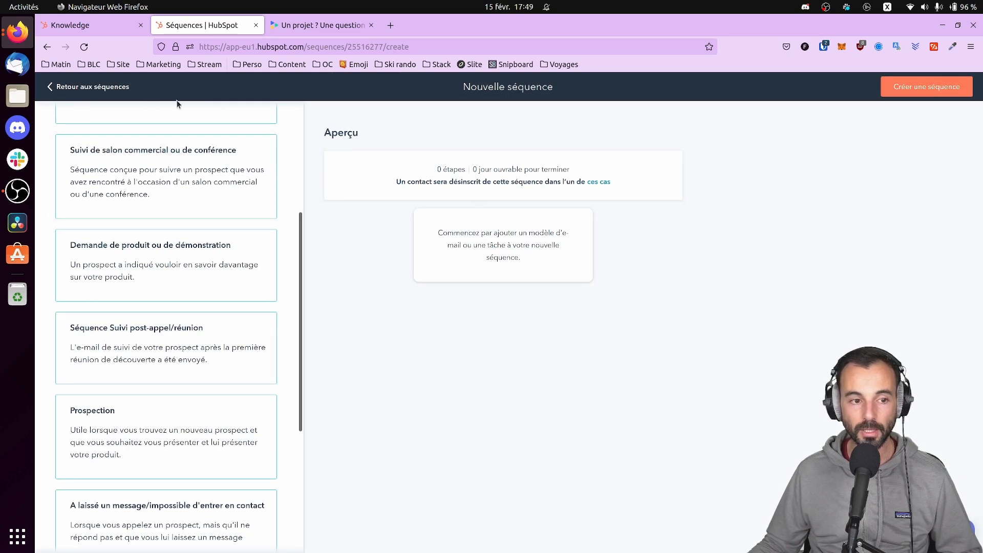
click(91, 86)
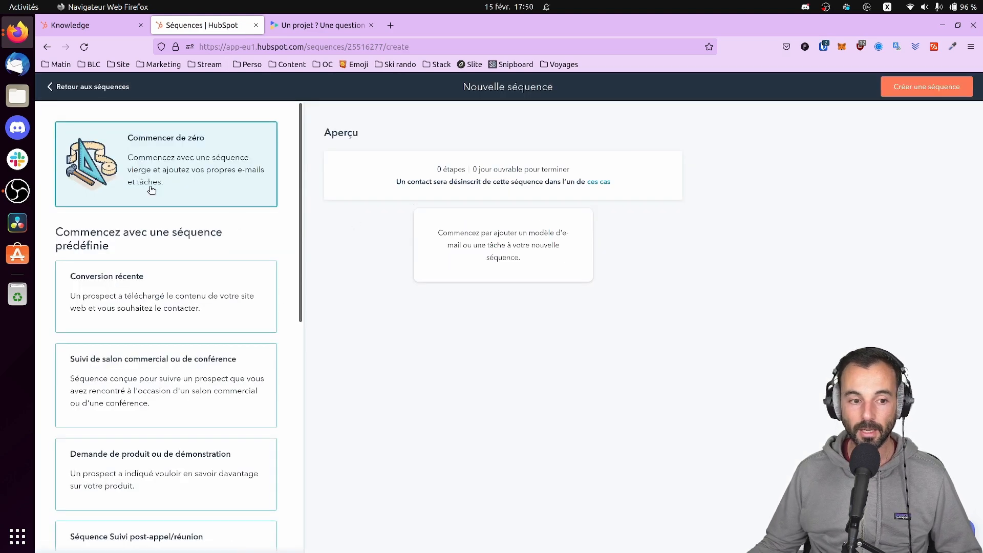
scroll(107, 272, down, 2)
scroll(113, 275, down, 7)
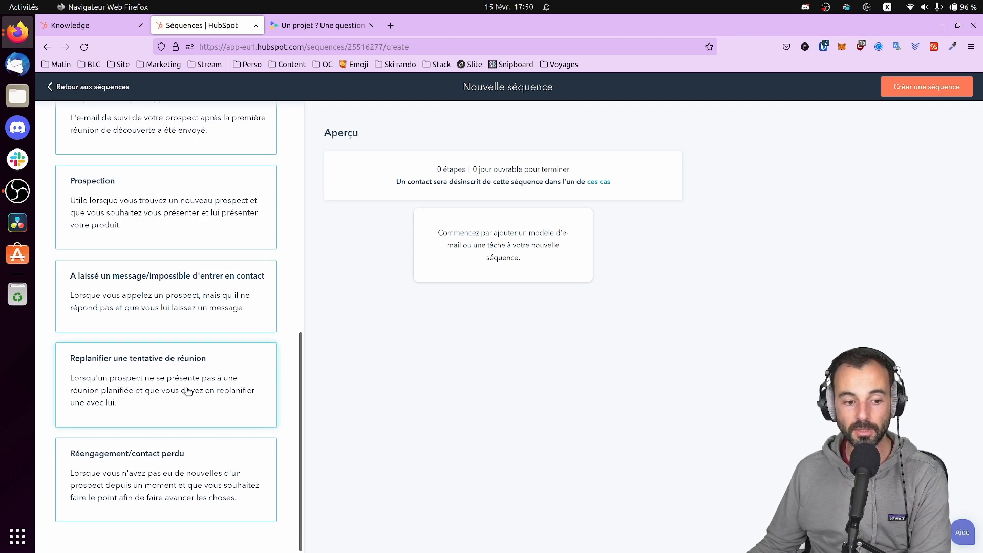
scroll(180, 393, up, 4)
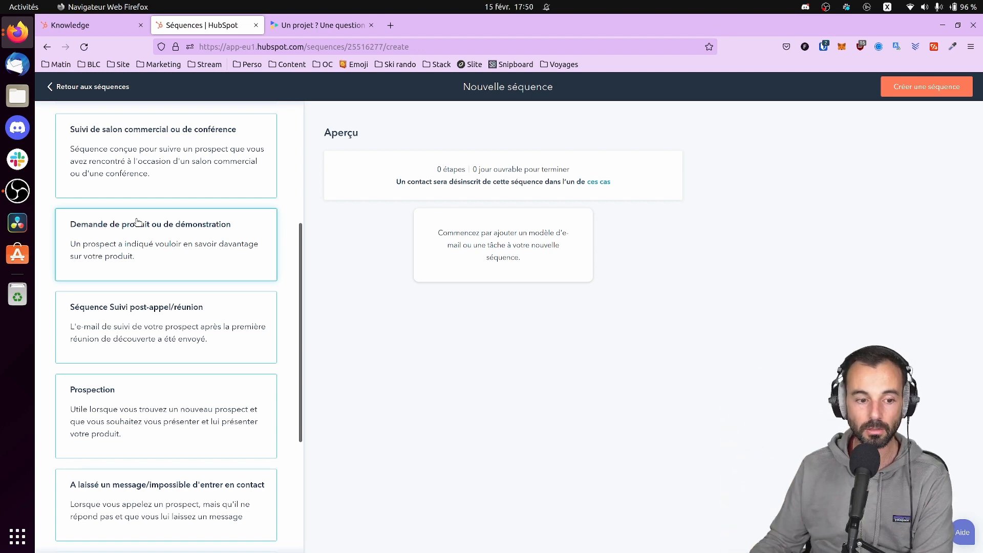
scroll(128, 341, up, 5)
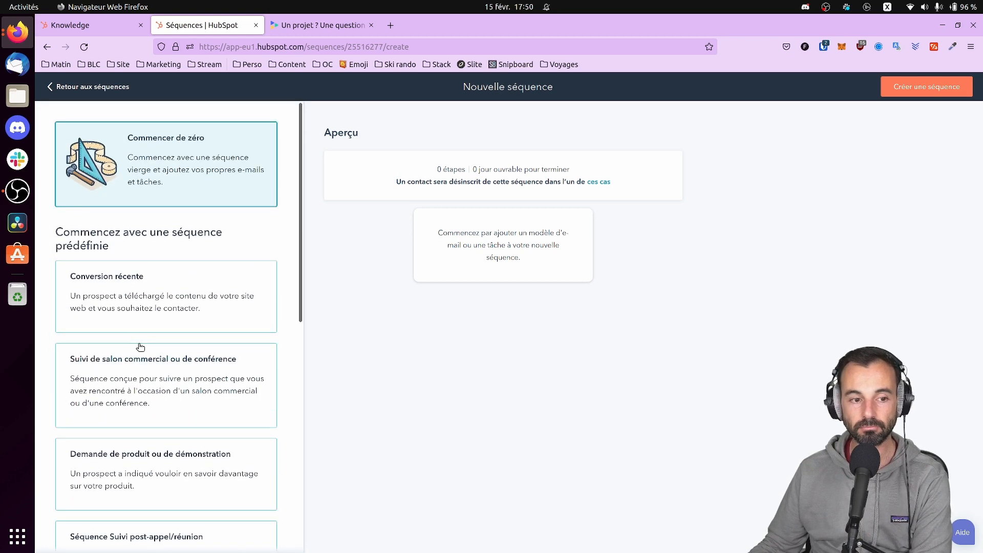
click(87, 87)
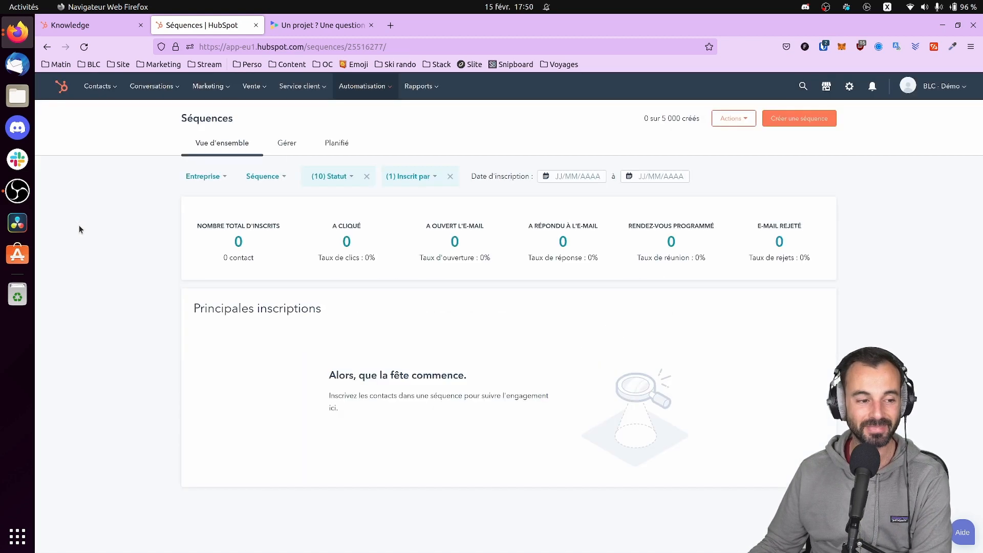
Open the Automatisation > Workflows list with its 8 ticket and deal workflows
mouse_move(386, 91)
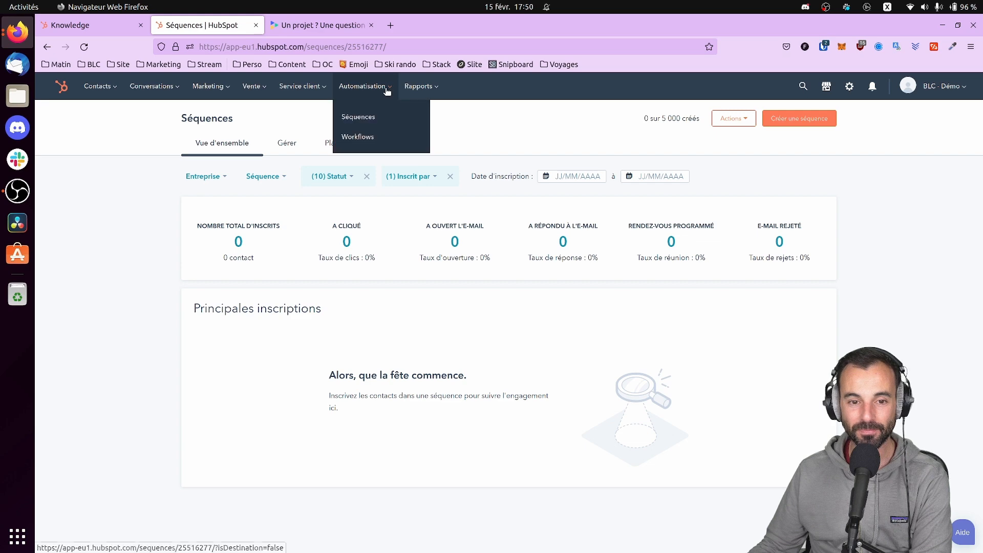
click(368, 137)
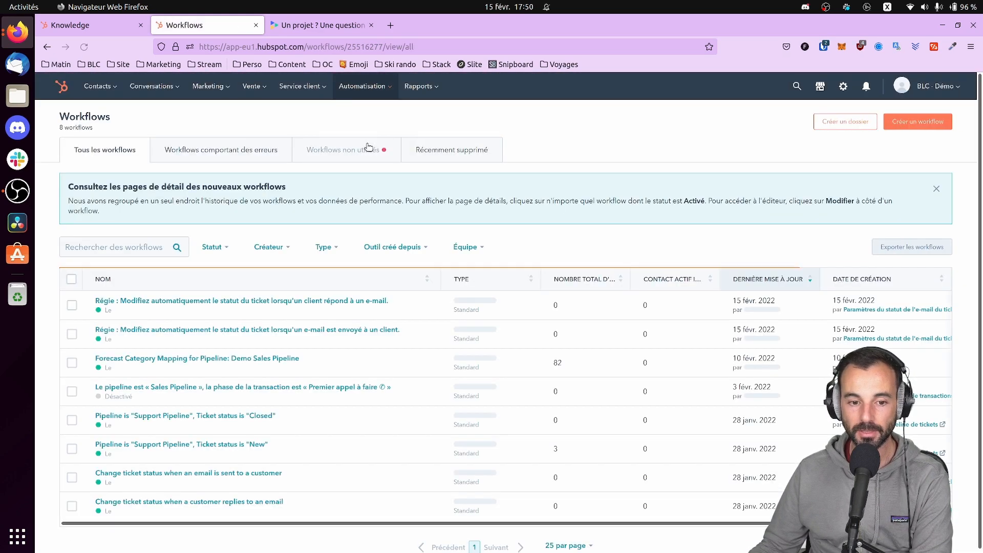